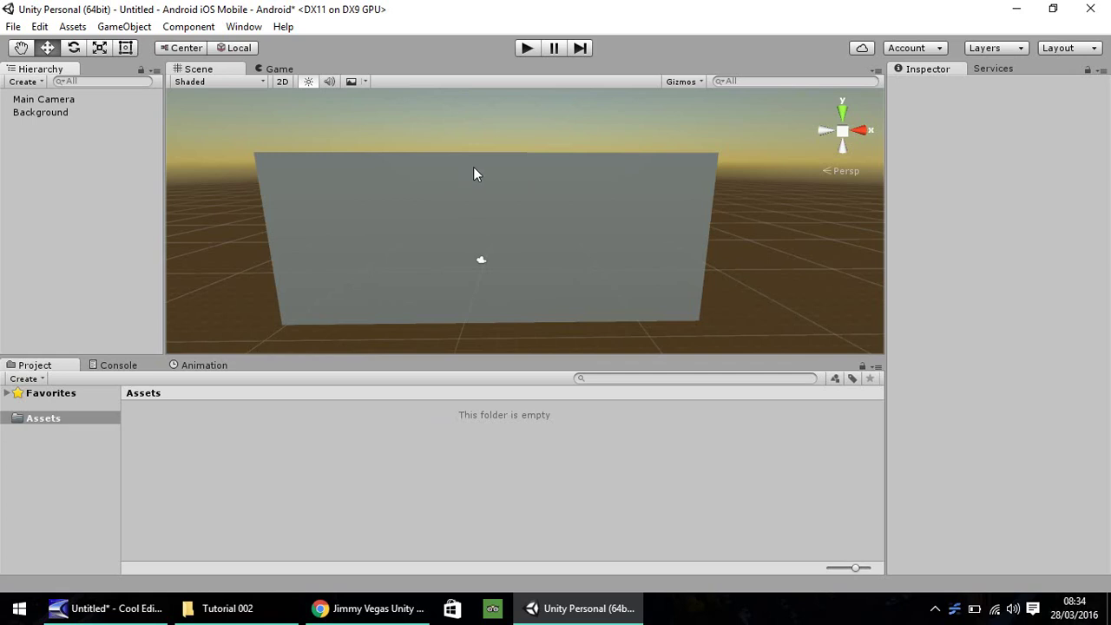
Switch to Chrome, view the Keep Flyin' entry on the studio's Games page, and return to Unity
click(347, 608)
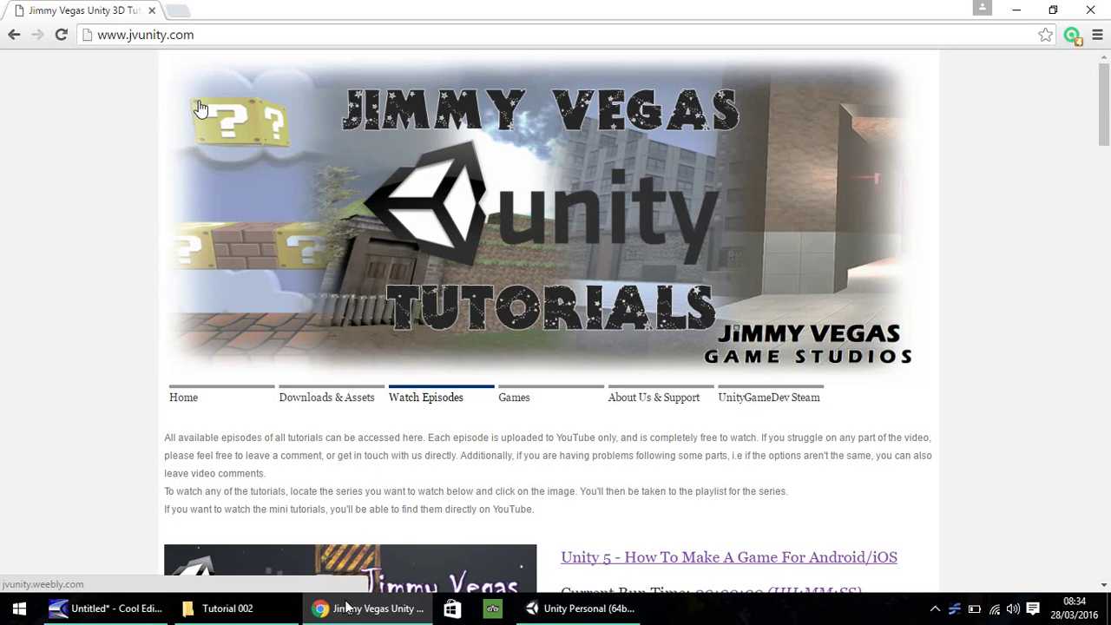
click(527, 398)
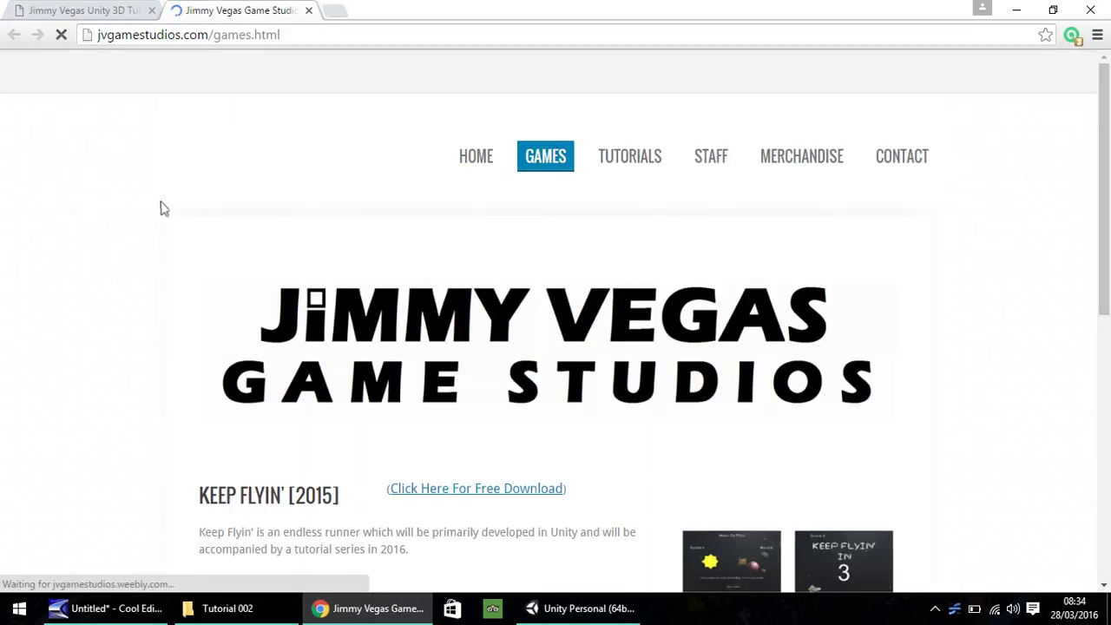
scroll(434, 319, down, 4)
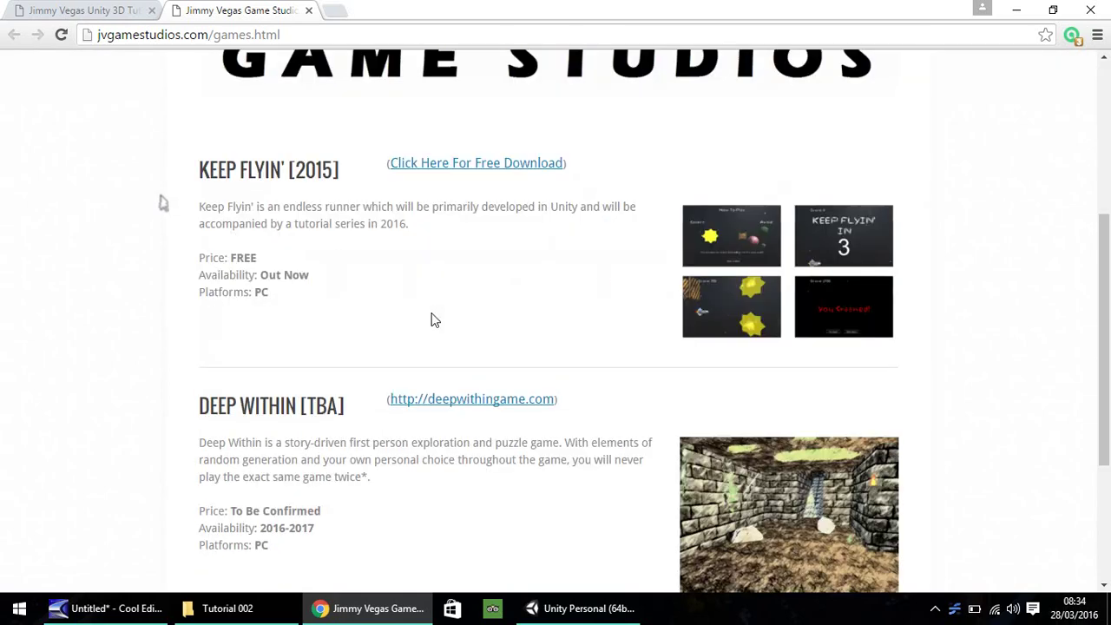
scroll(518, 306, up, 1)
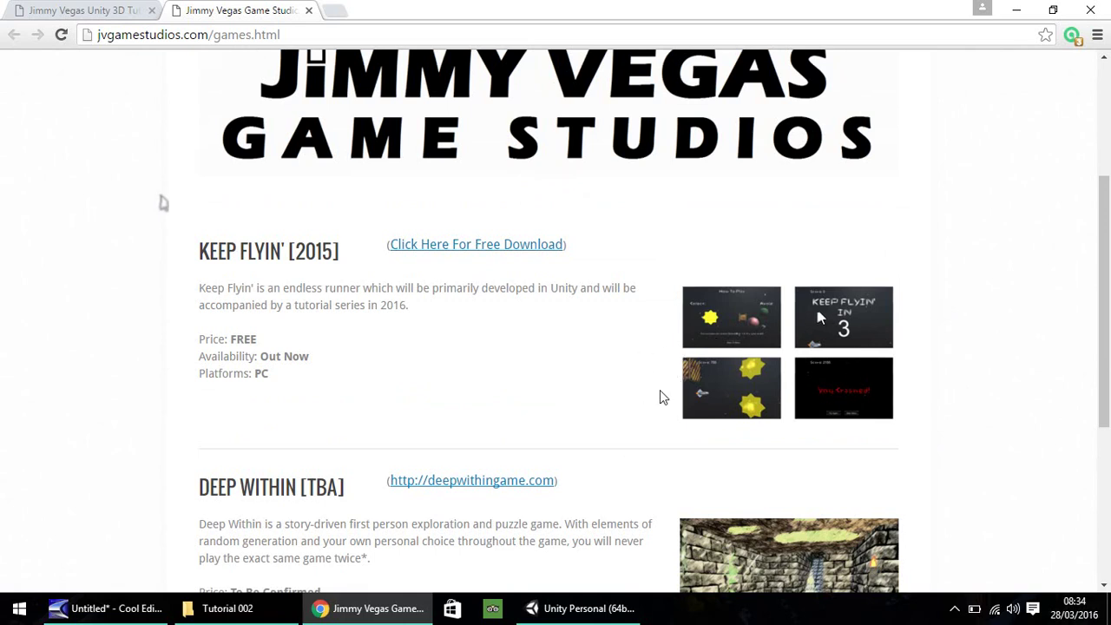
scroll(660, 395, up, 3)
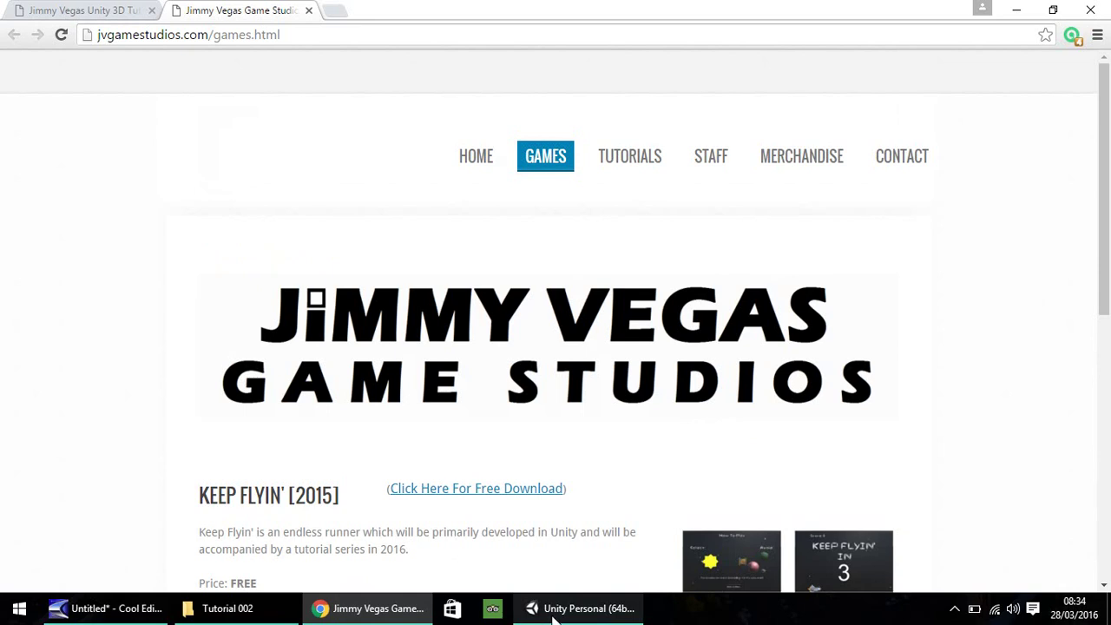
click(547, 619)
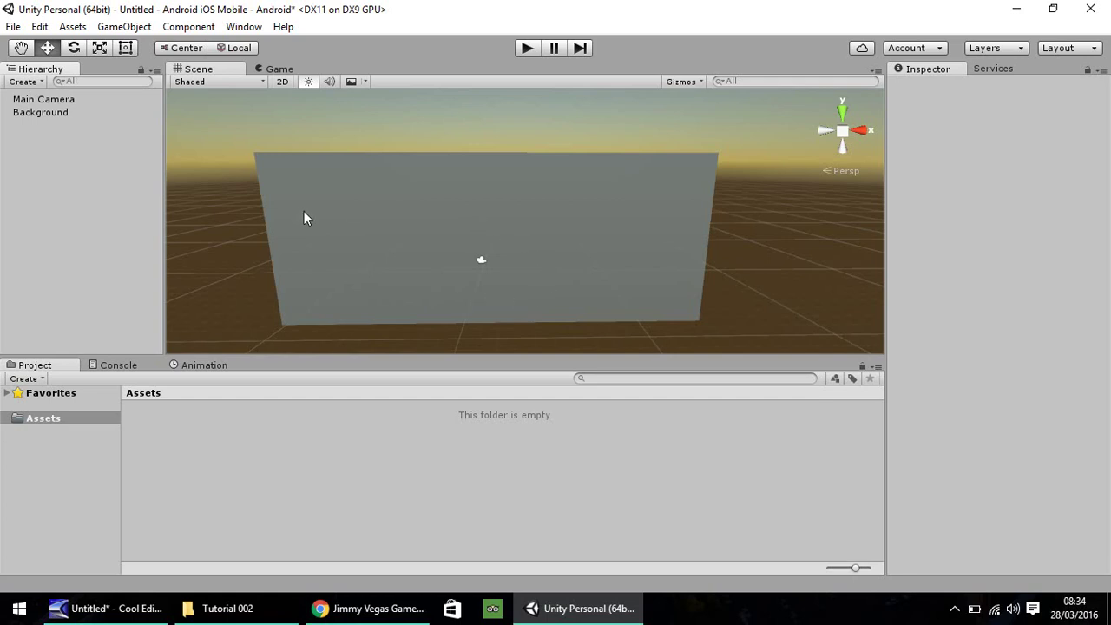
Create a folder named Textures inside Assets and open it
click(583, 205)
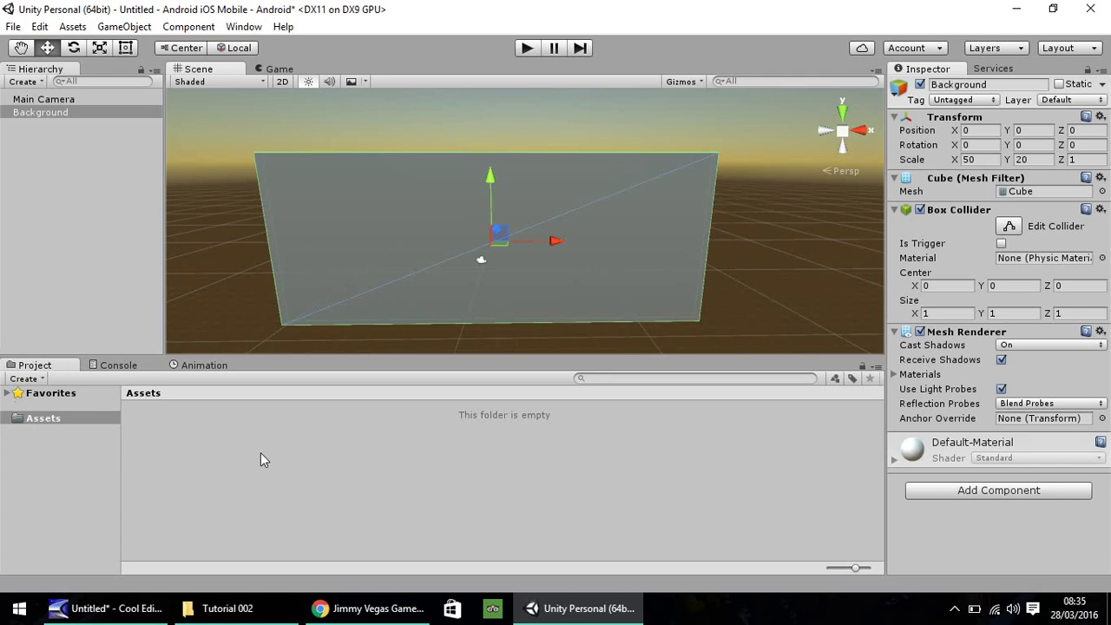
right_click(52, 421)
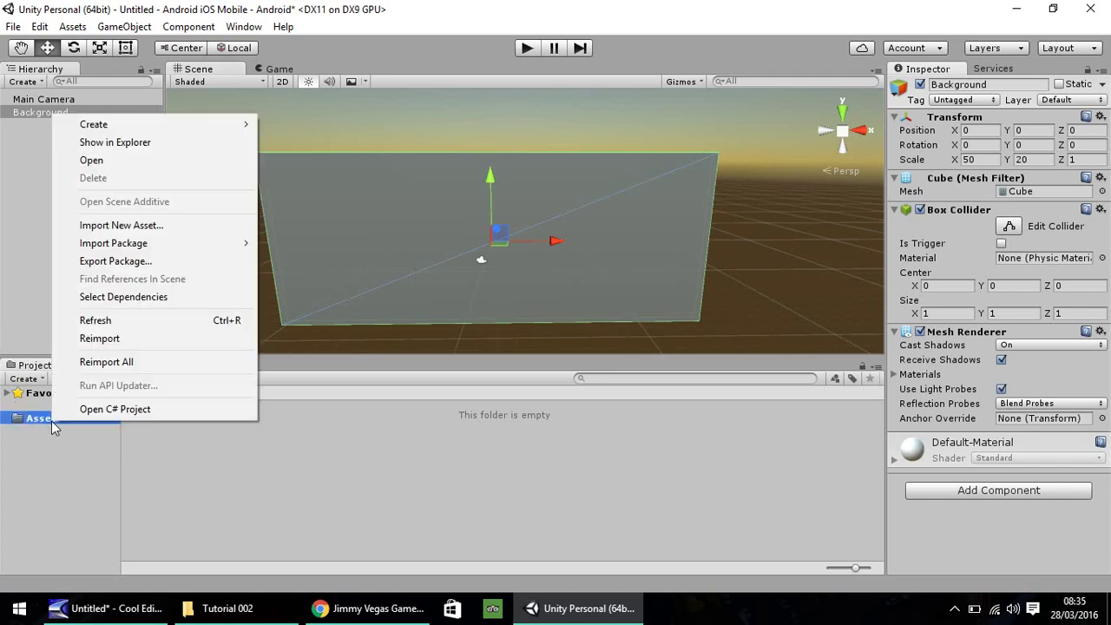
mouse_move(222, 134)
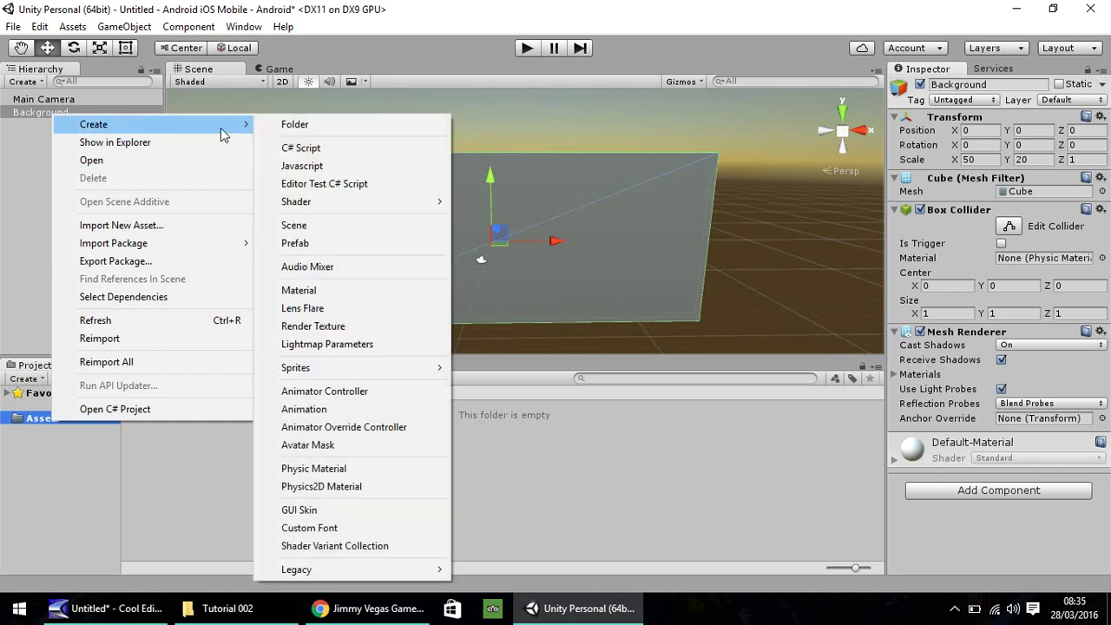
click(287, 129)
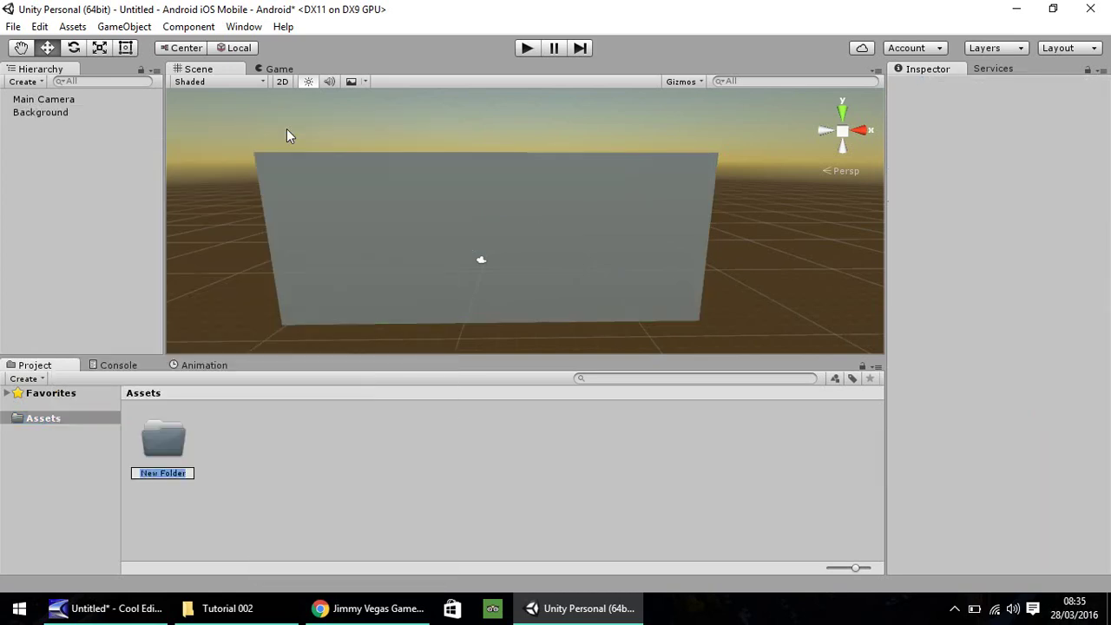
text(Textures)
key(Return)
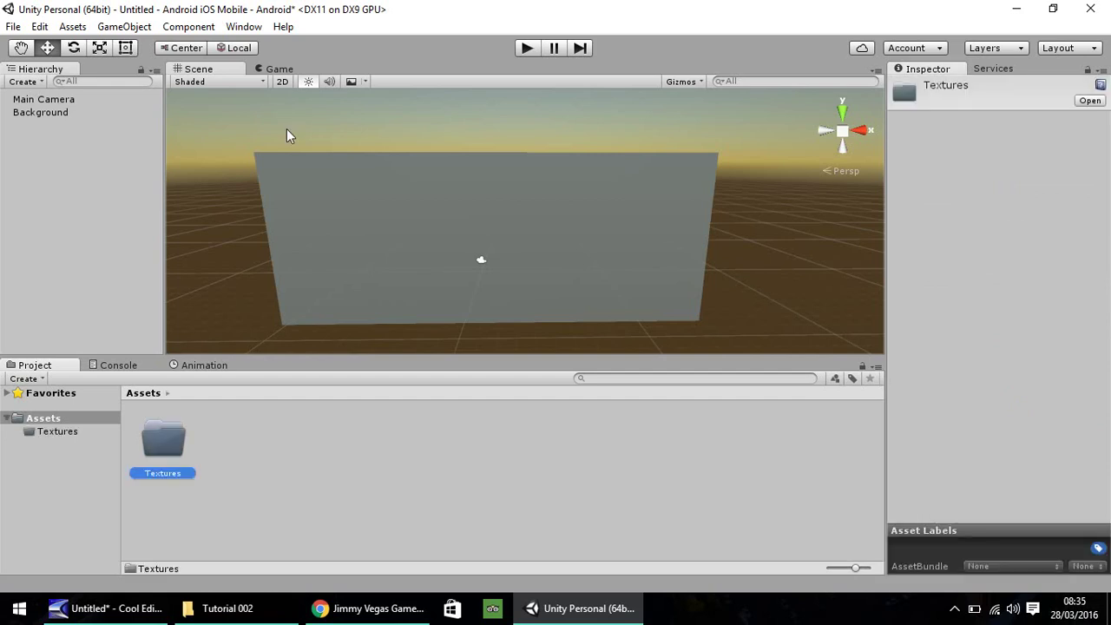
key(Return)
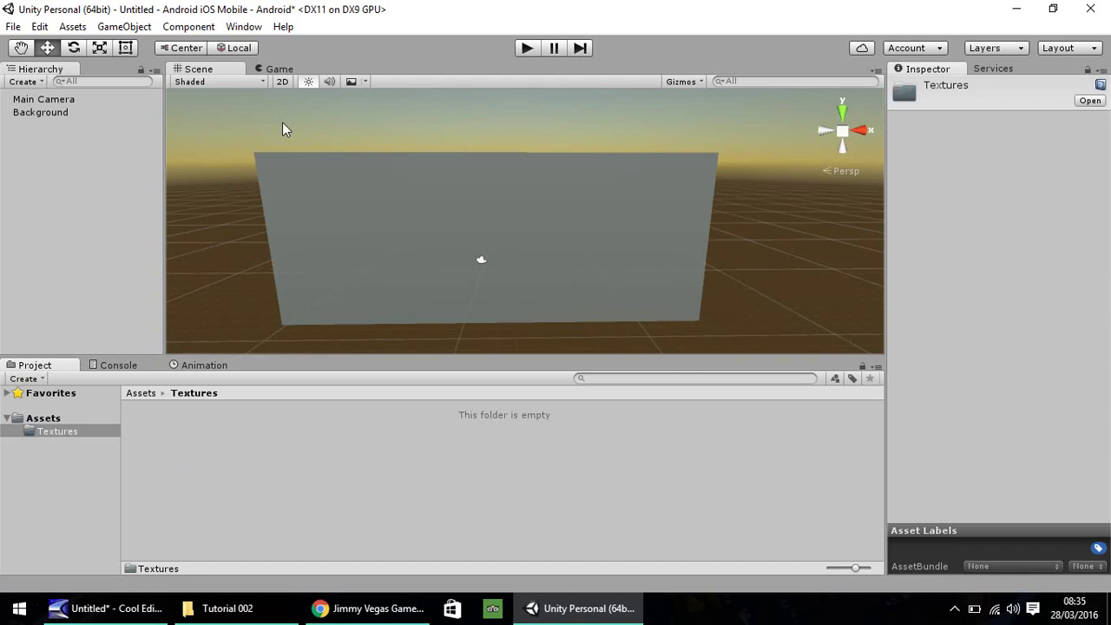
Import SkyBackground.png from the Tutorial 002 folder in File Explorer into Unity's Textures folder
click(224, 608)
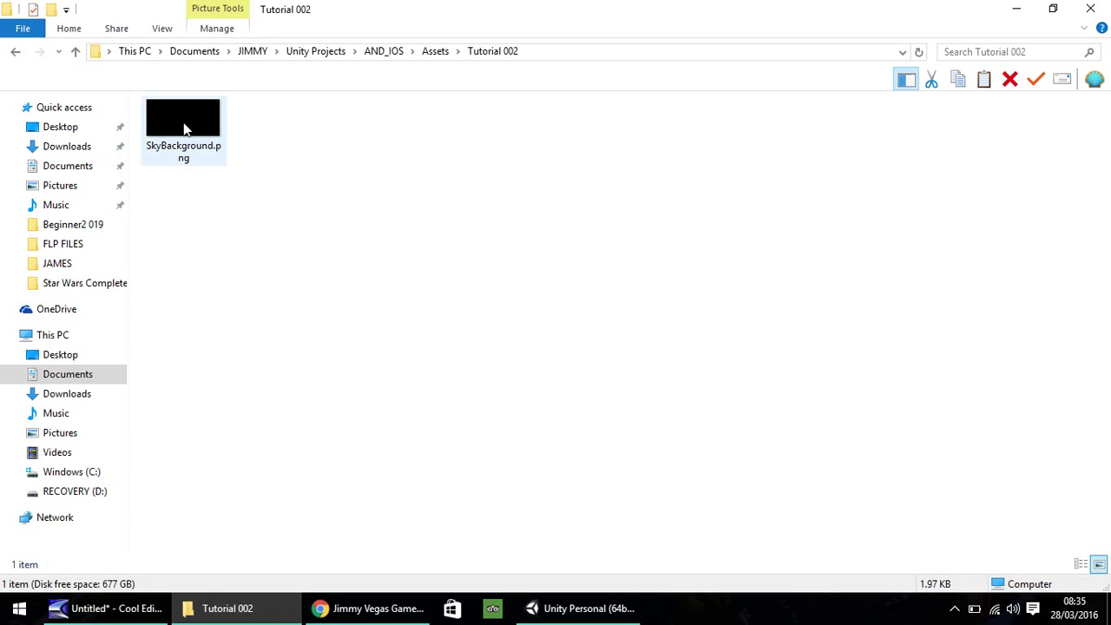
drag(184, 128, 247, 466)
drag(193, 429, 191, 427)
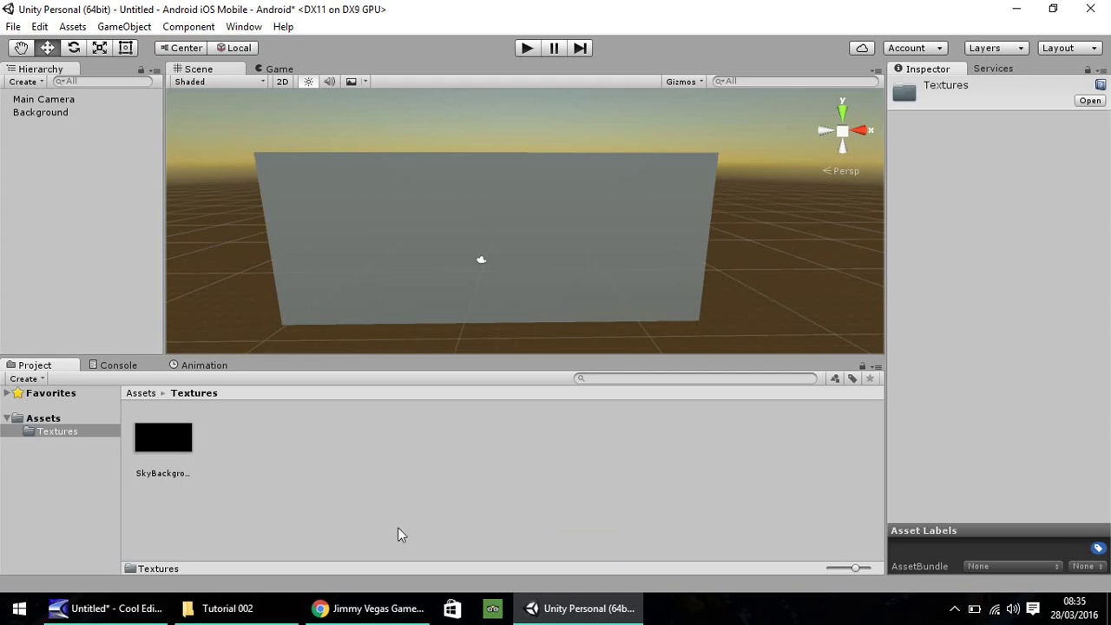
Switch to Chrome, browse the tutorial site's Downloads & Assets page down to the Android & iOS series, and return to Unity
click(368, 609)
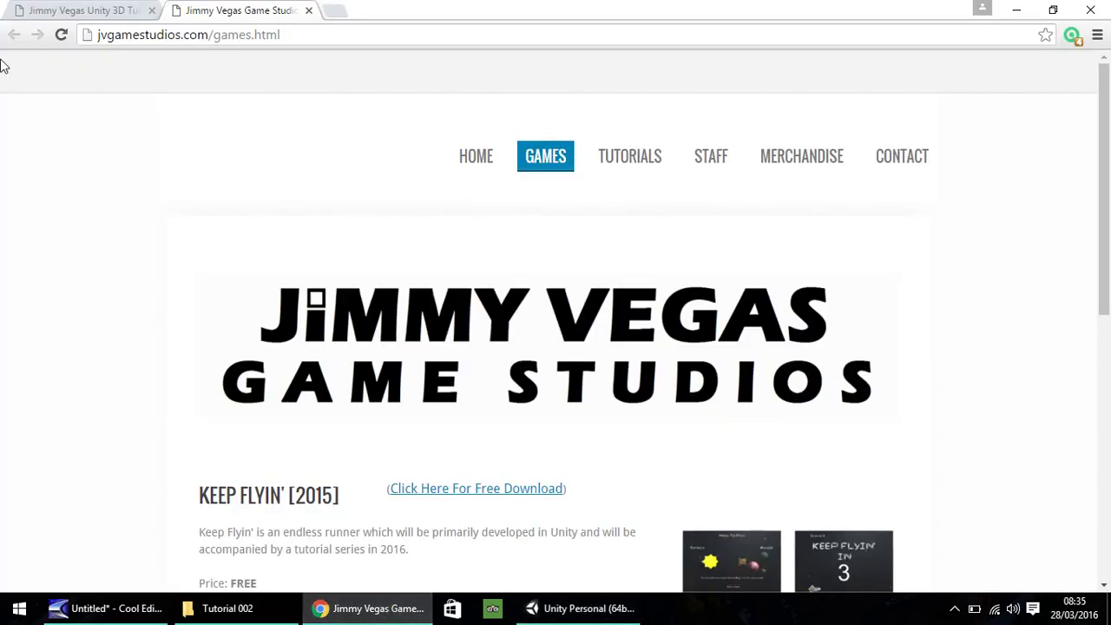
click(50, 12)
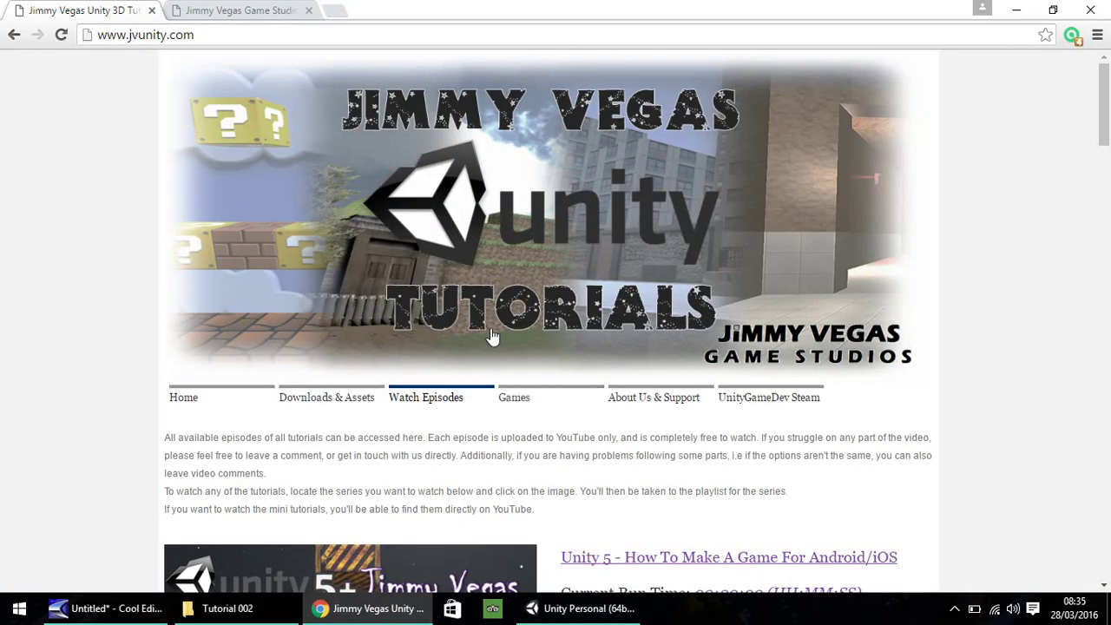
click(330, 397)
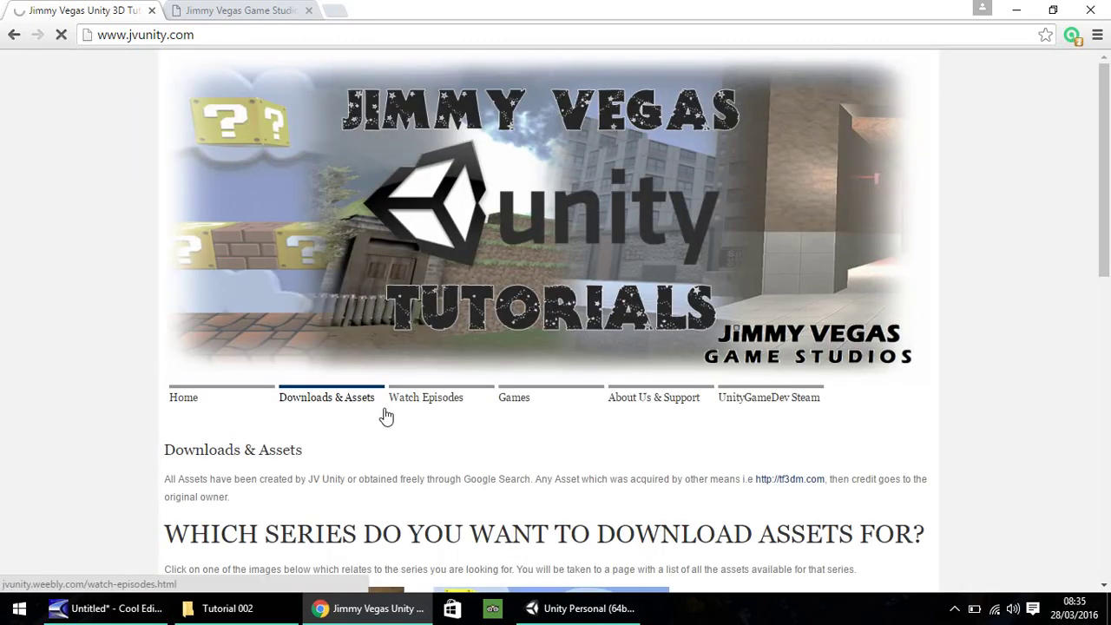
scroll(388, 421, down, 5)
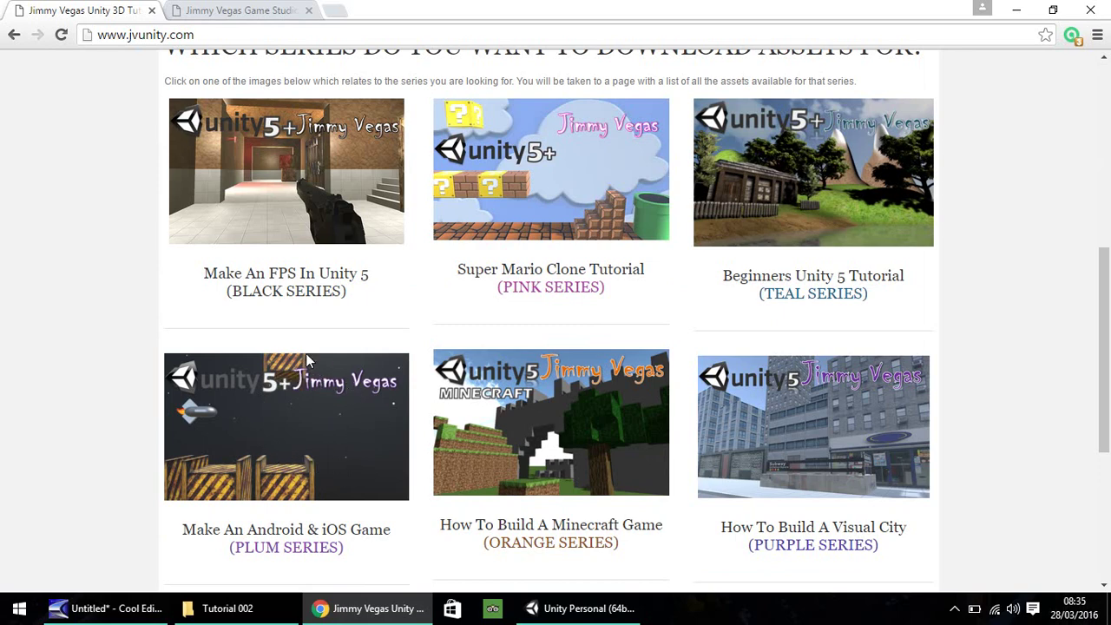
click(560, 608)
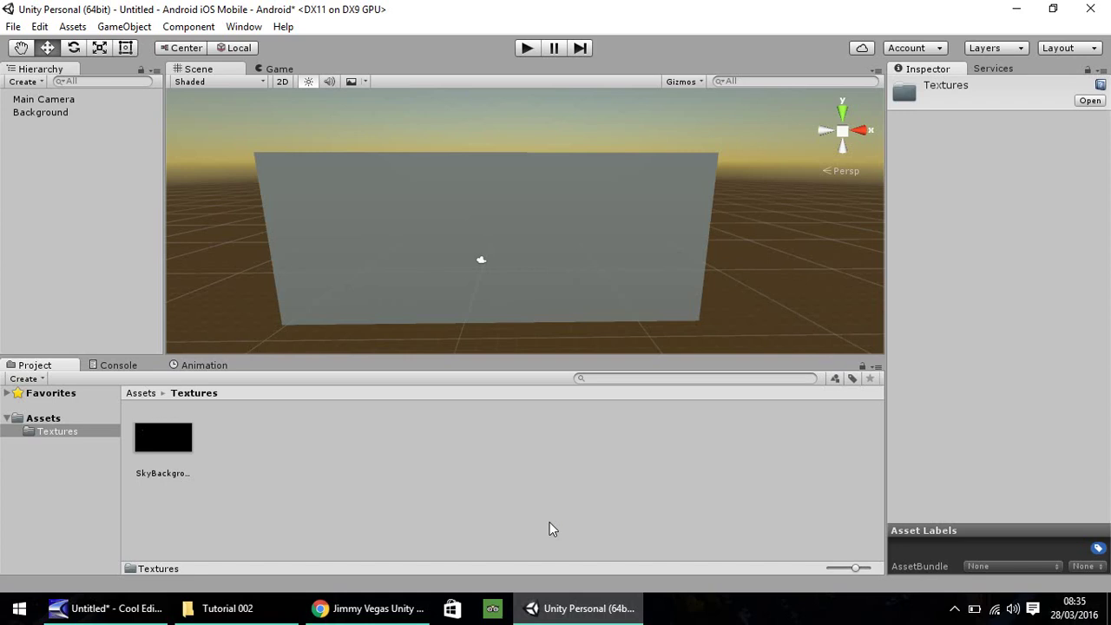
Apply the SkyBackground texture to the Background cube and select its material in the Materials folder
click(167, 431)
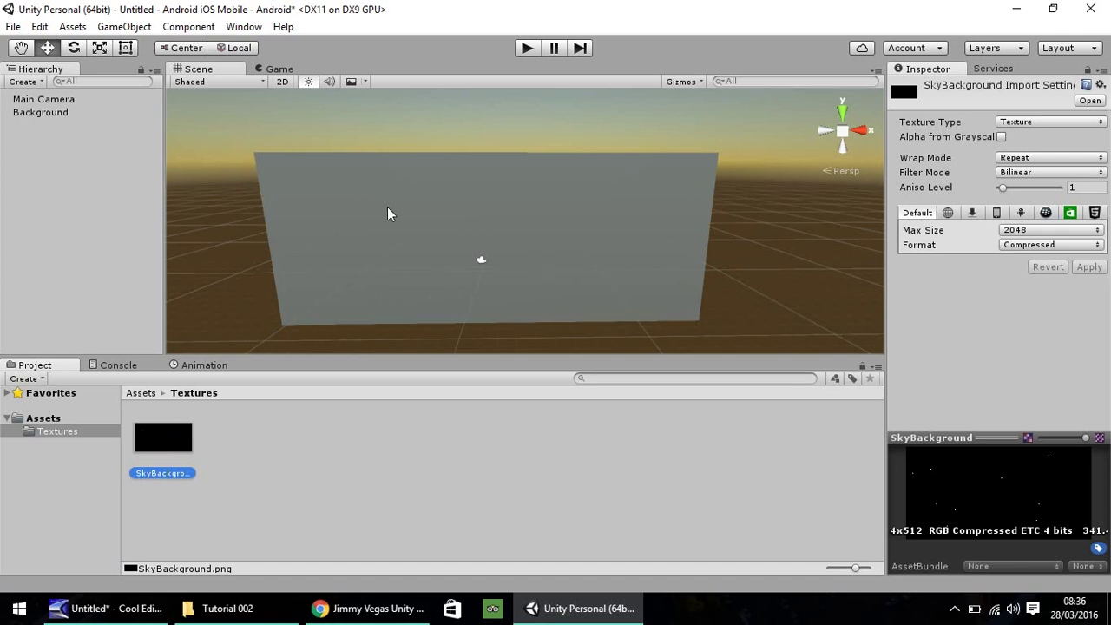
drag(167, 448, 404, 259)
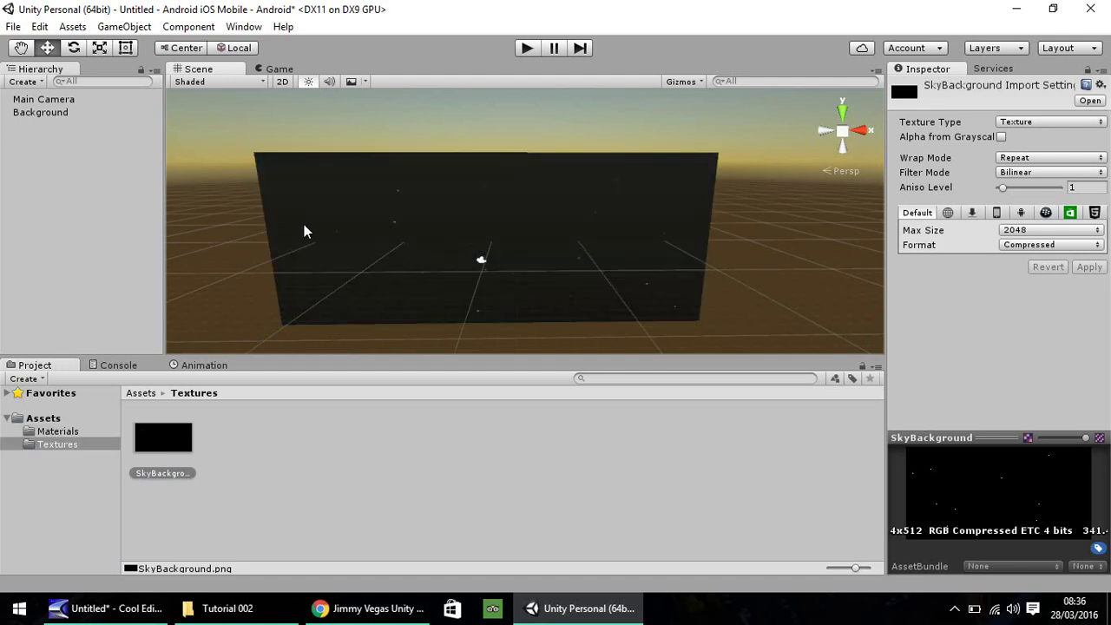
click(55, 432)
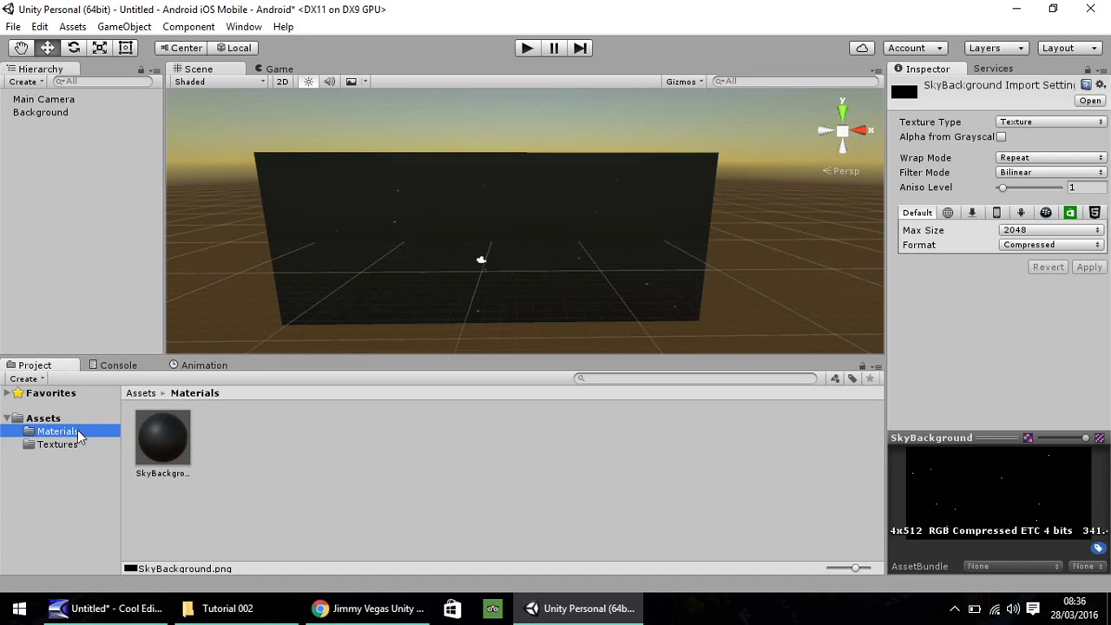
click(172, 440)
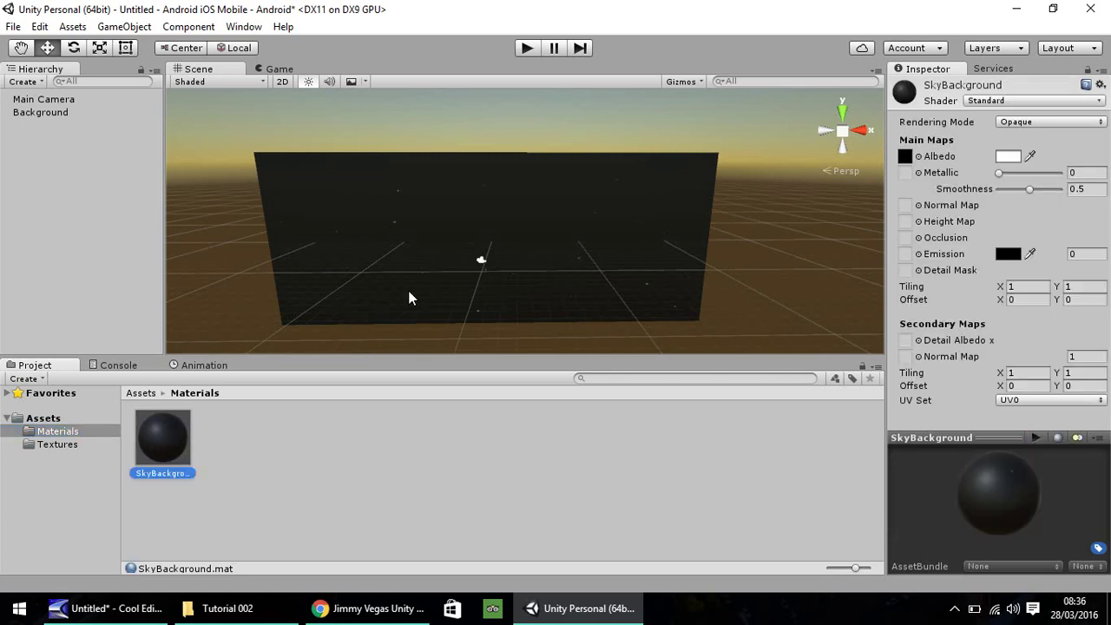
Set the SkyBackground material's main tiling to 2 in X and 2 in Y
click(48, 445)
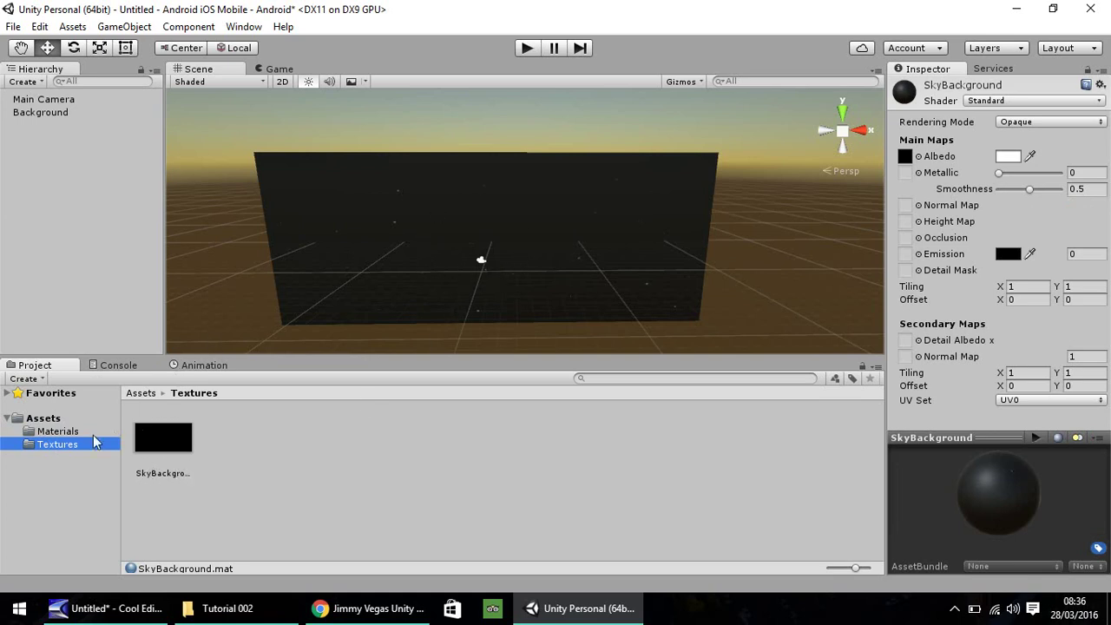
click(55, 431)
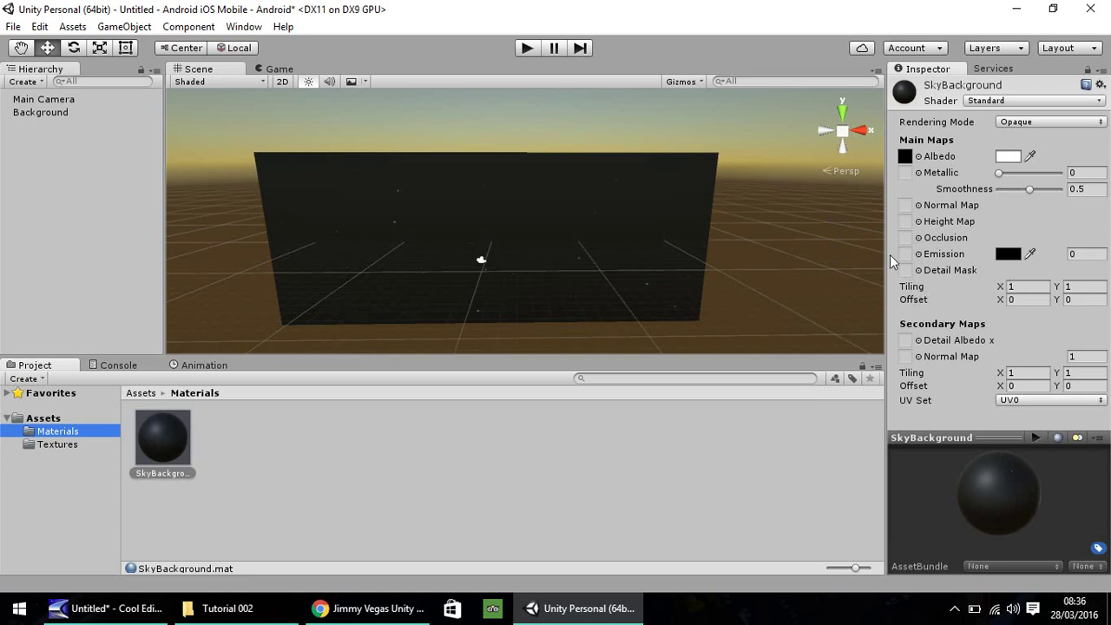
click(1013, 285)
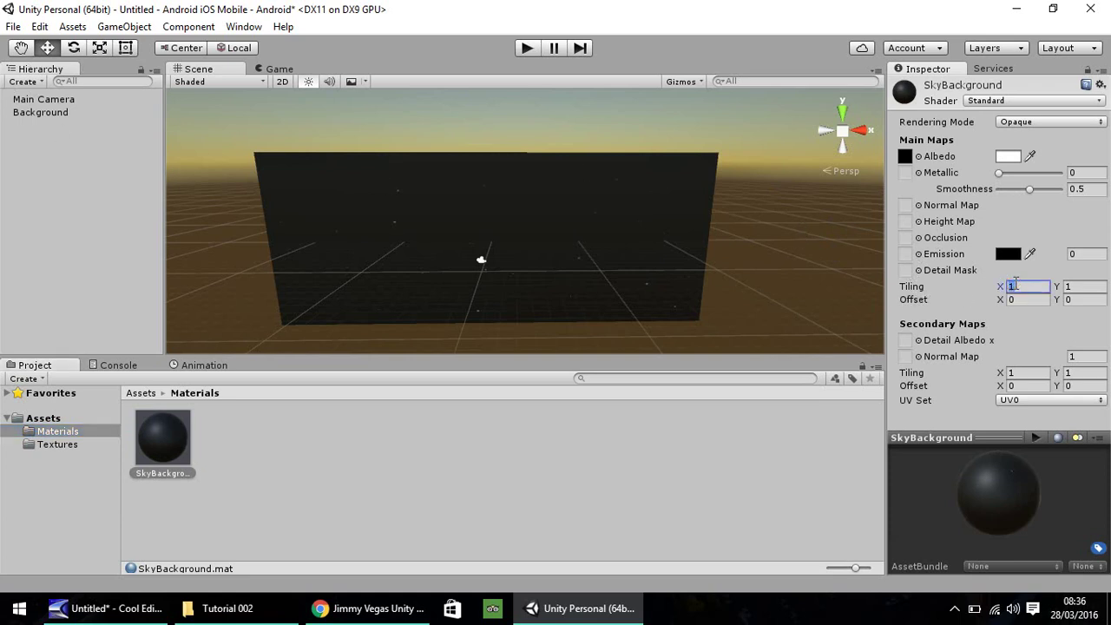
text(2)
key(Tab)
text(2)
Try a main tiling of 3 in X and Y on the SkyBackground material, and set the tiling back to 2
click(54, 444)
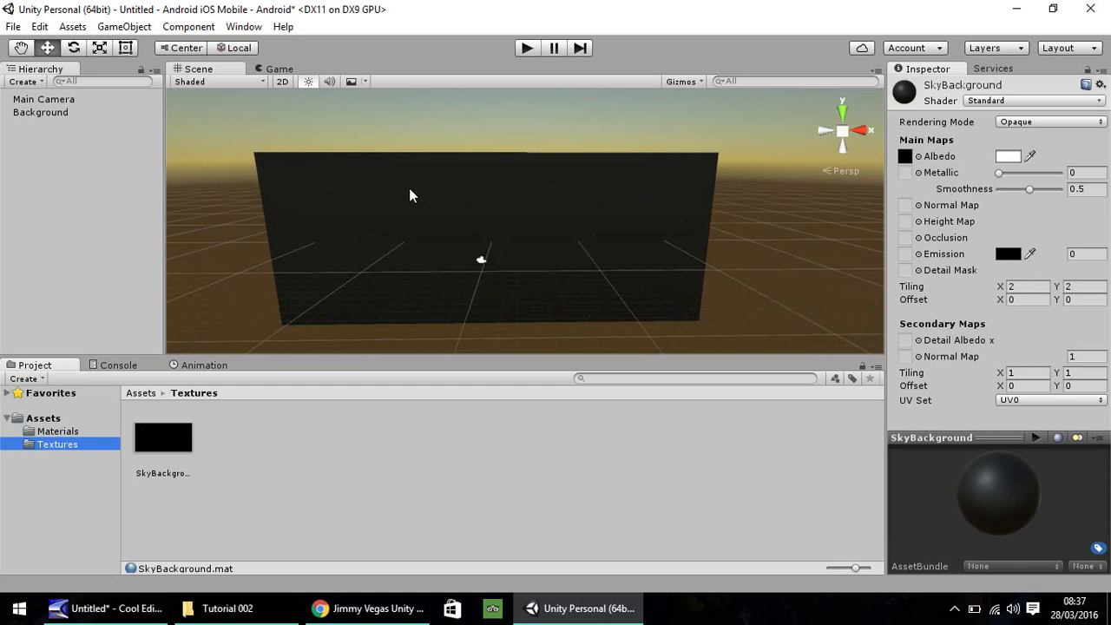
click(51, 431)
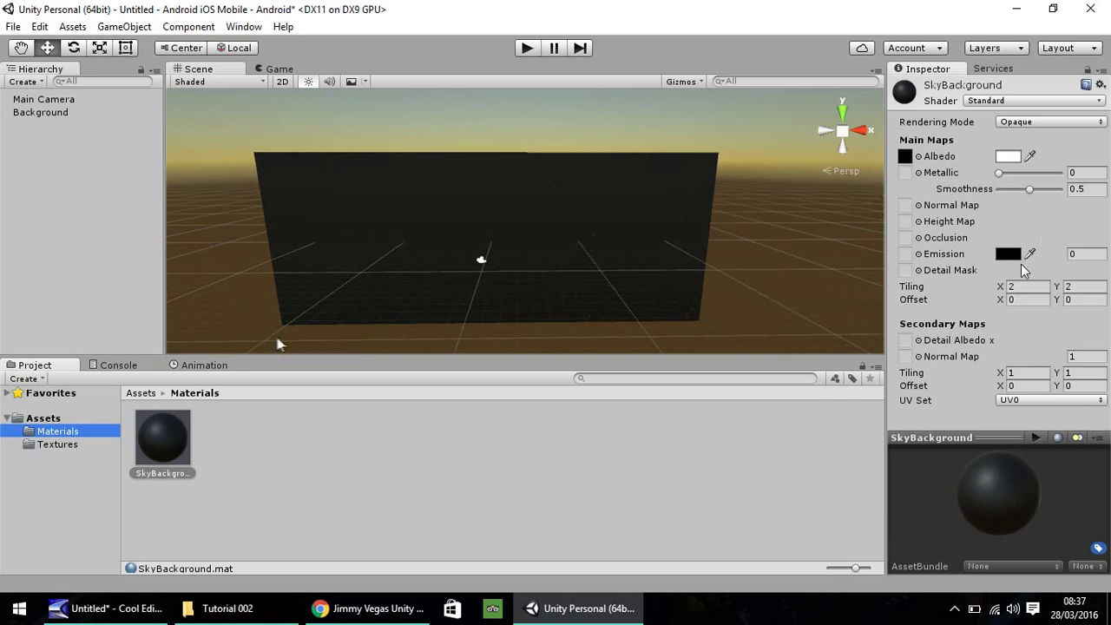
click(1024, 288)
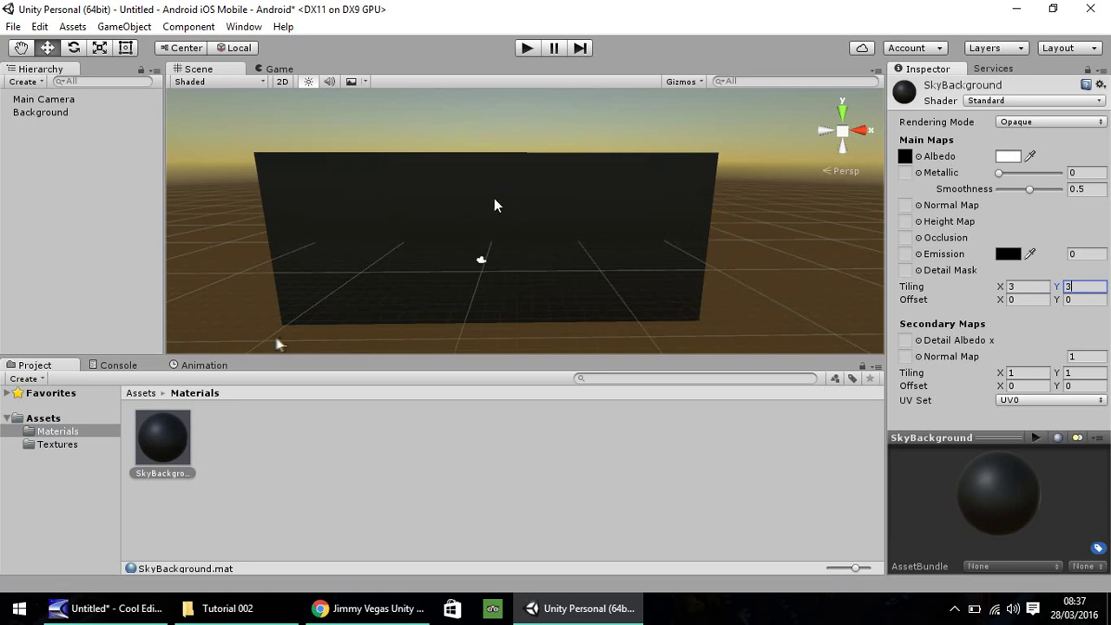
click(1035, 287)
key(Tab)
text(2)
Select the Main Camera and test-play the scene to check the starry background, ending play mode when done
click(67, 100)
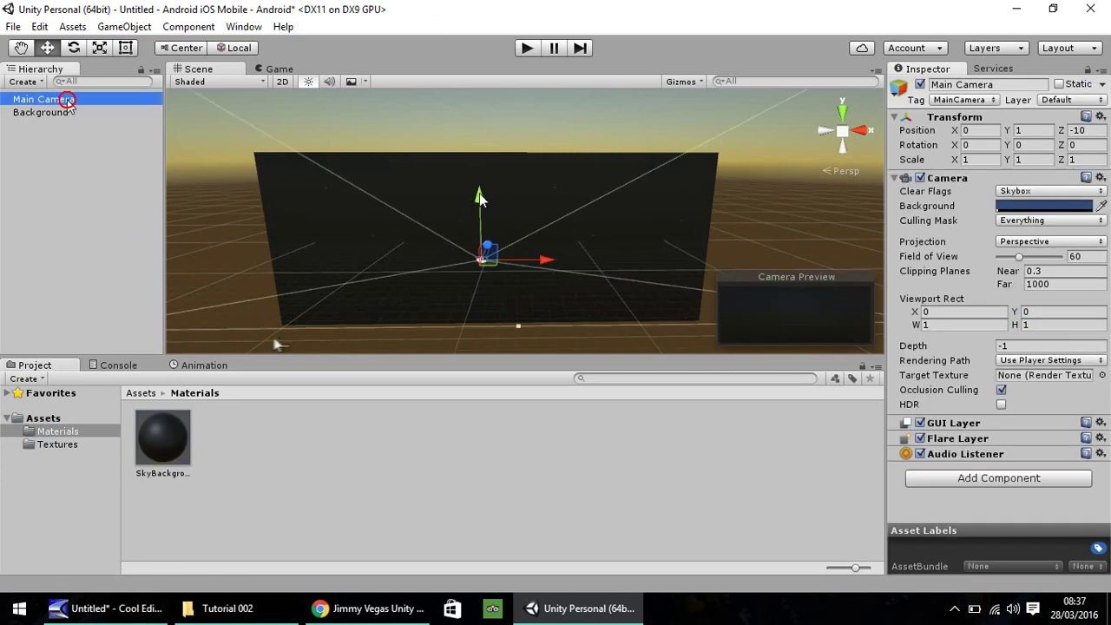
click(526, 48)
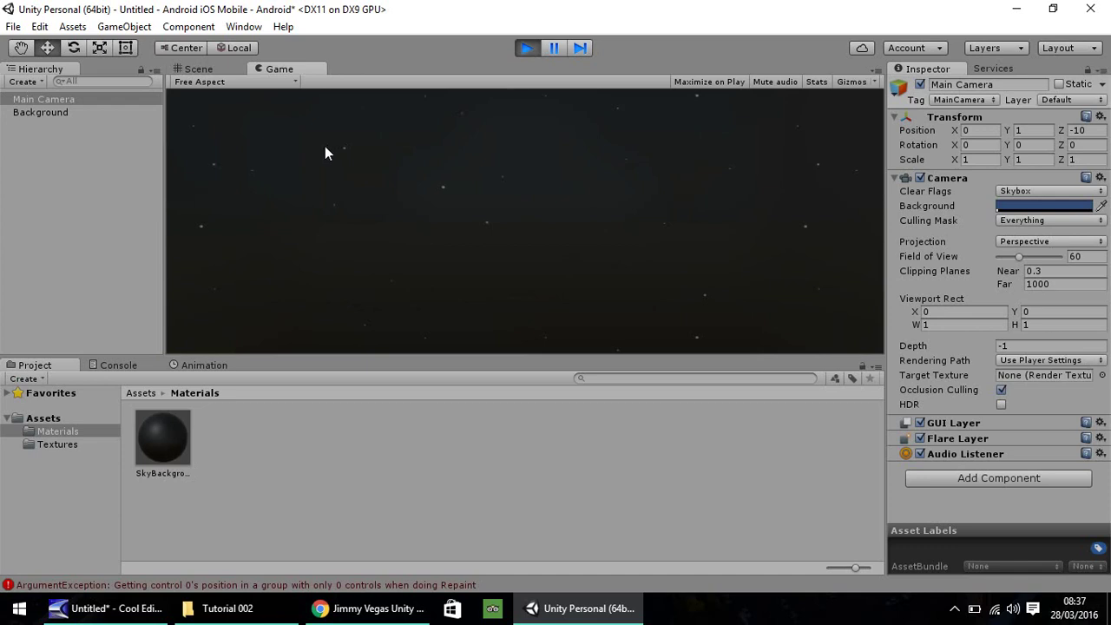
click(527, 48)
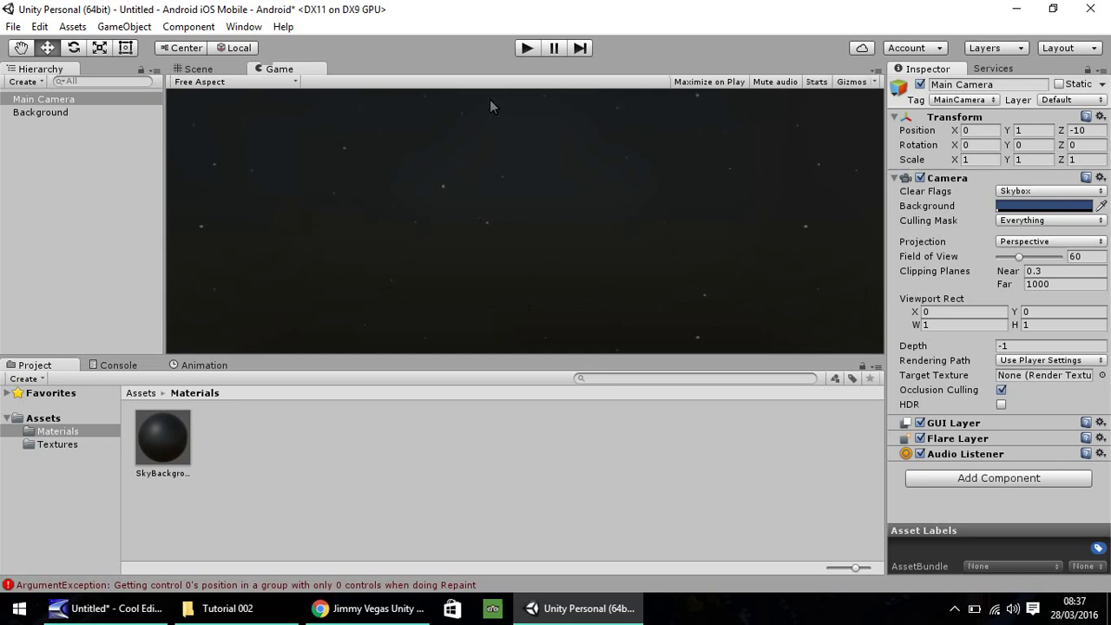
Move the Main Camera in the scene to about X -9.64 and Y 1.2
drag(477, 217, 479, 295)
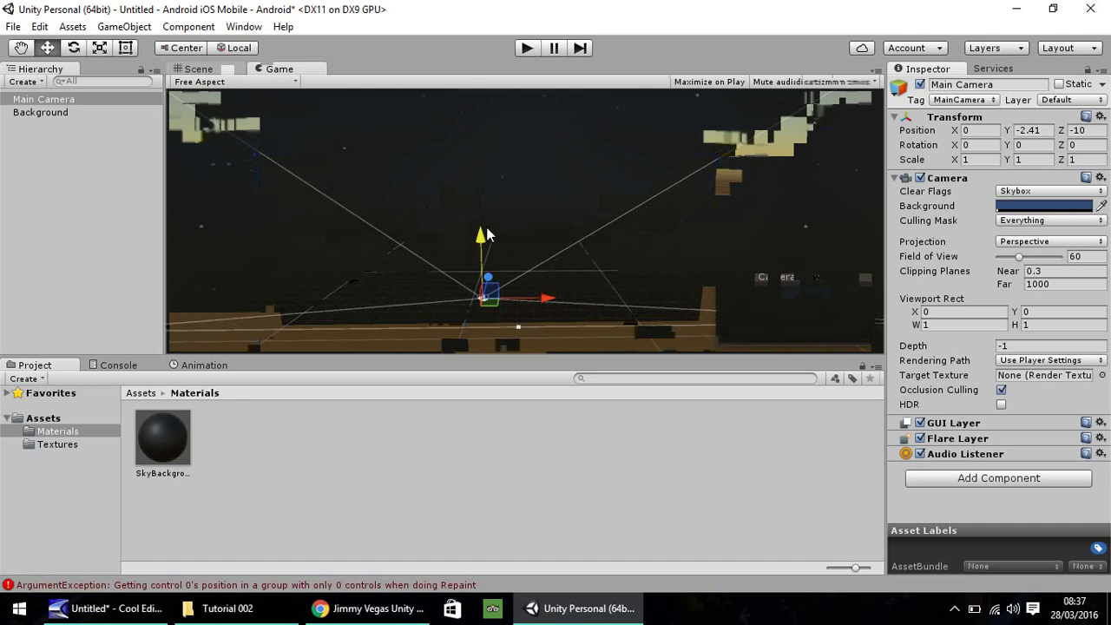
drag(480, 236, 479, 202)
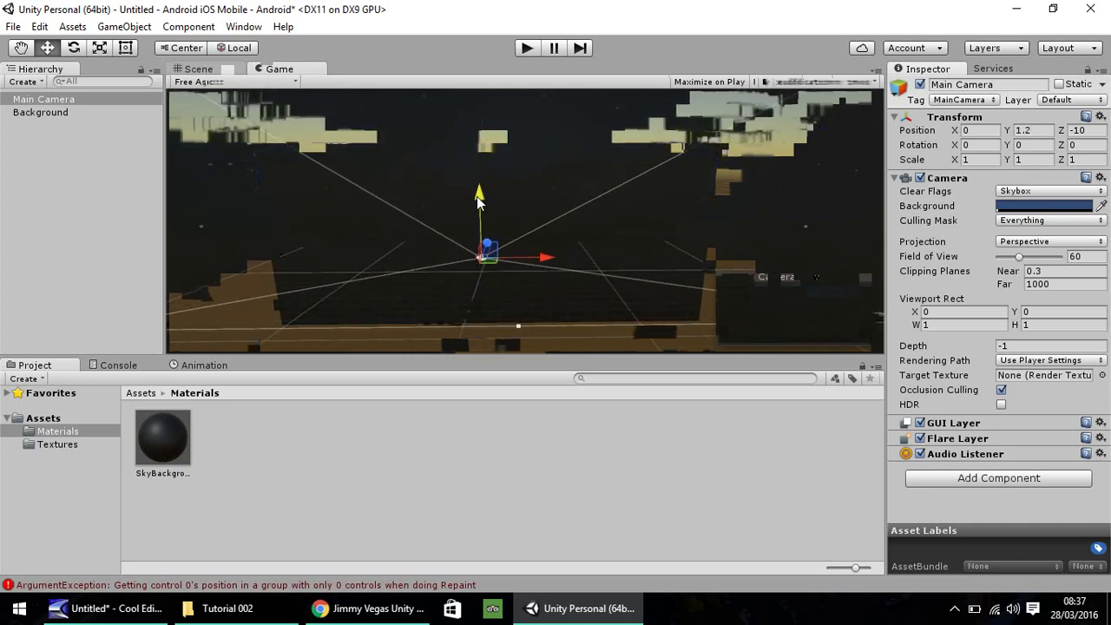
drag(545, 257, 430, 260)
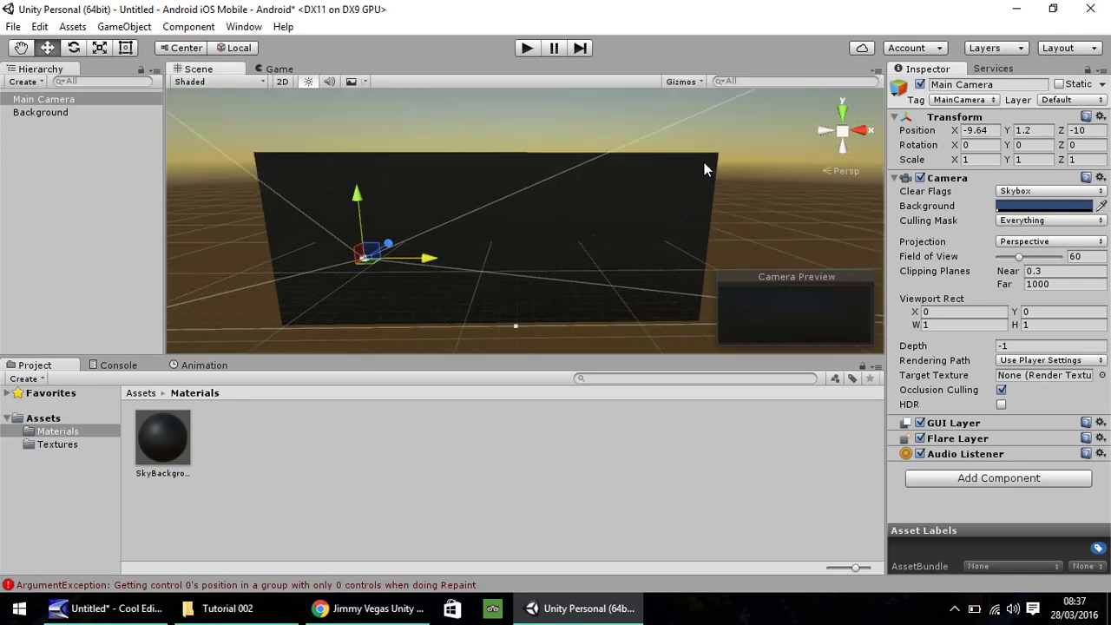
Select the Background cube and examine its extent and the space around it in the scene
click(709, 162)
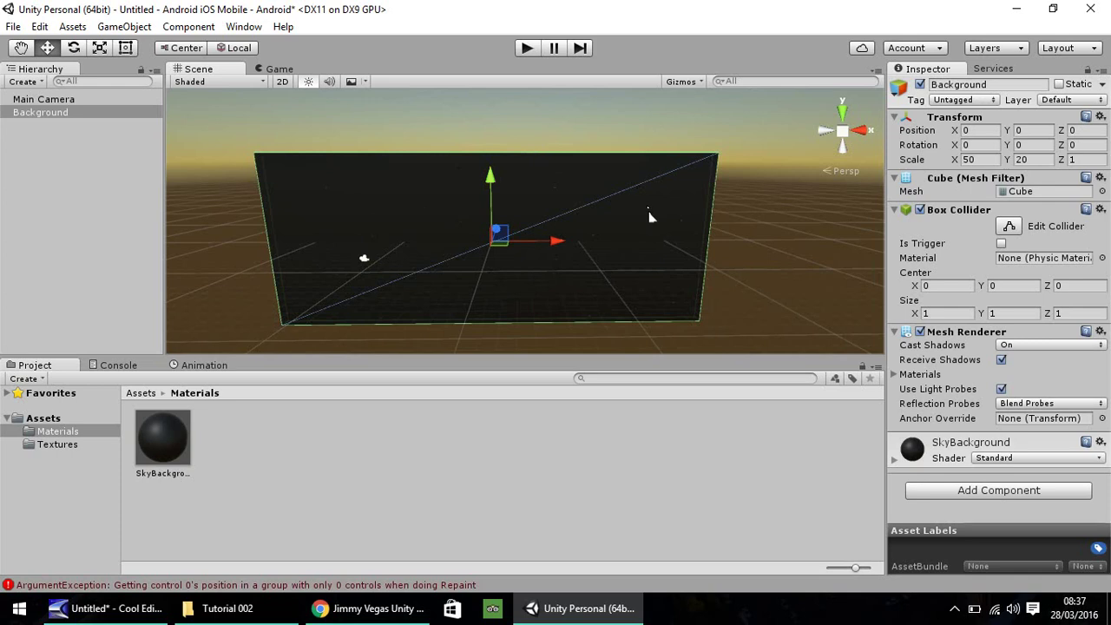
scroll(643, 221, down, 5)
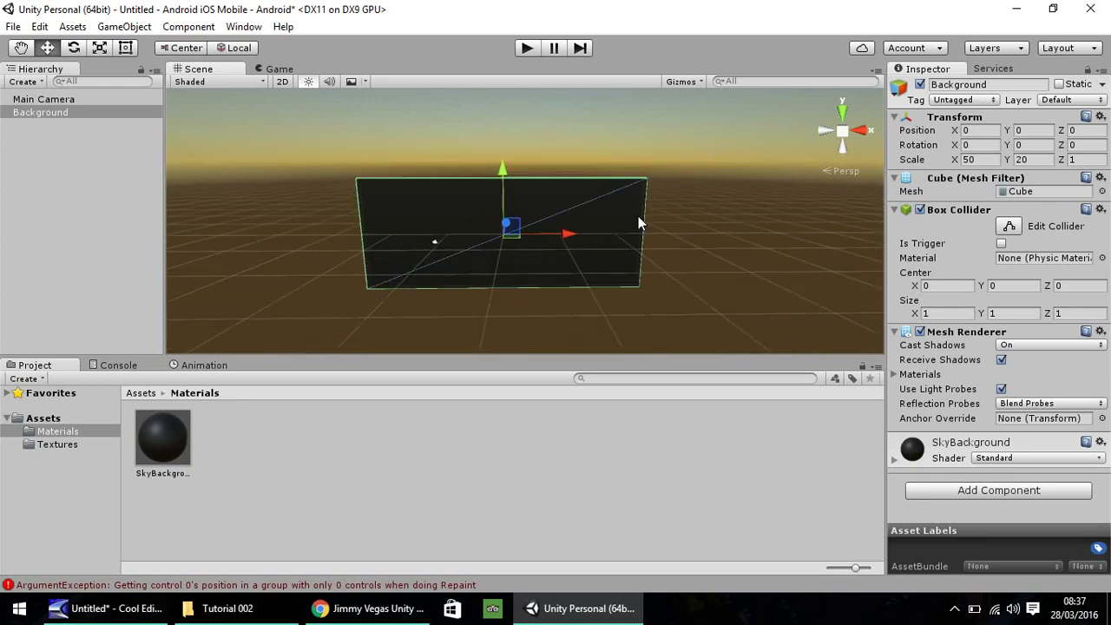
scroll(638, 222, down, 2)
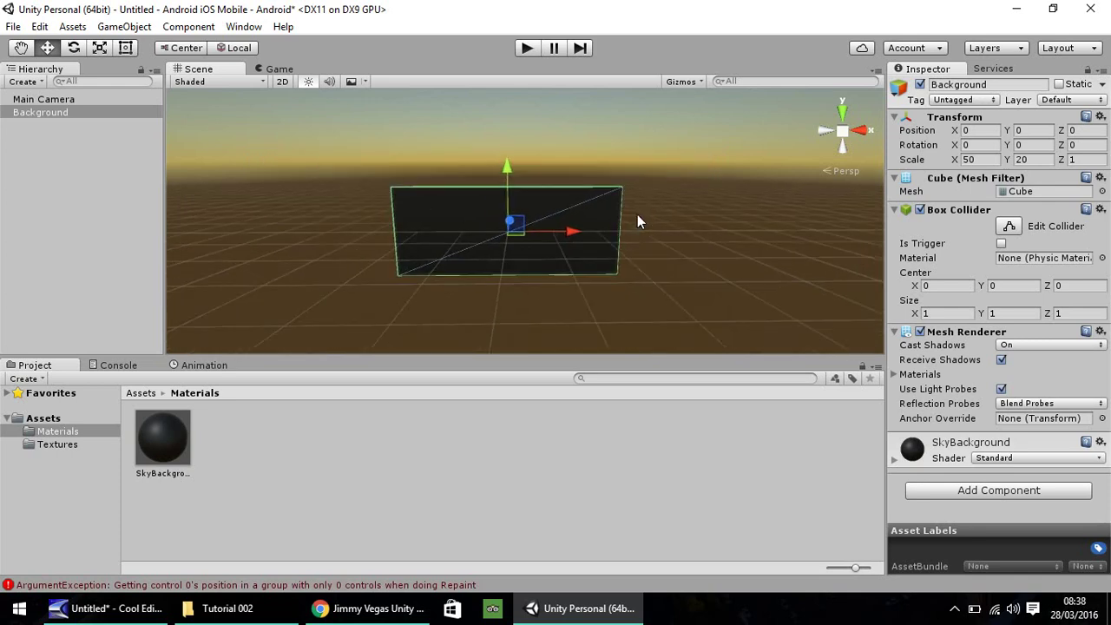
click(20, 48)
drag(572, 293, 397, 275)
click(46, 48)
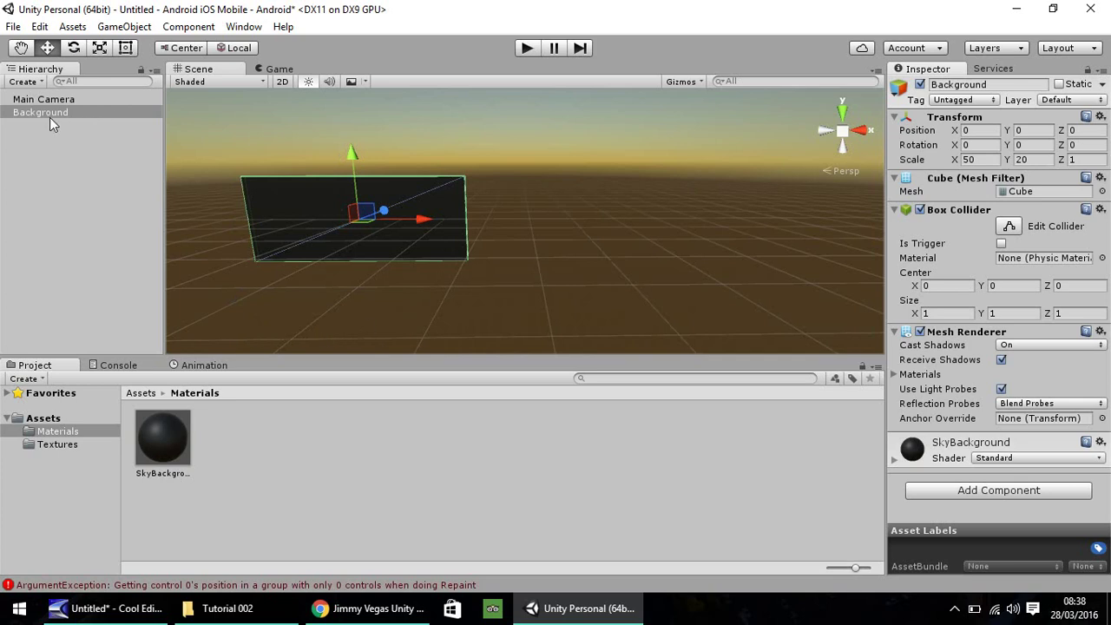
click(21, 48)
drag(308, 181, 531, 196)
scroll(478, 171, up, 6)
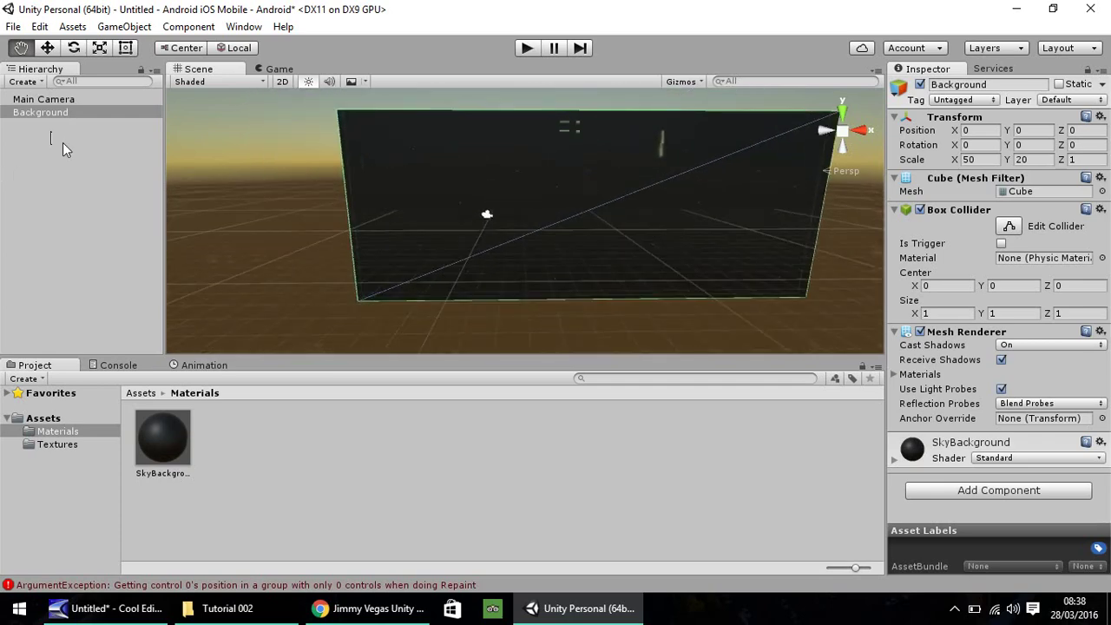
Clear the Background selection and add a 3D capsule to the scene
click(63, 142)
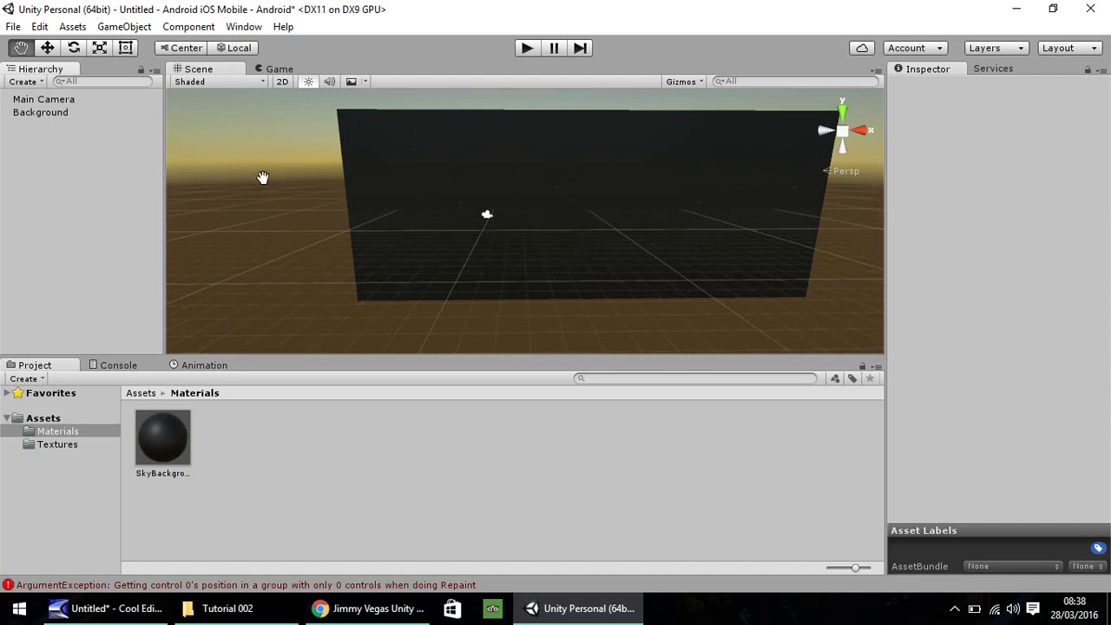
click(126, 27)
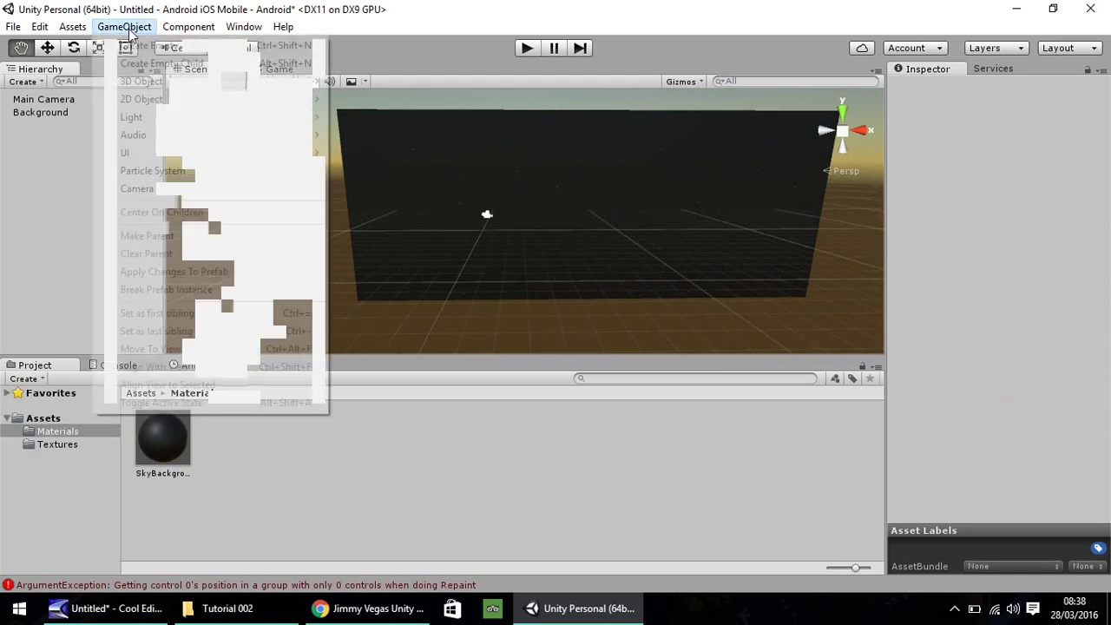
mouse_move(174, 83)
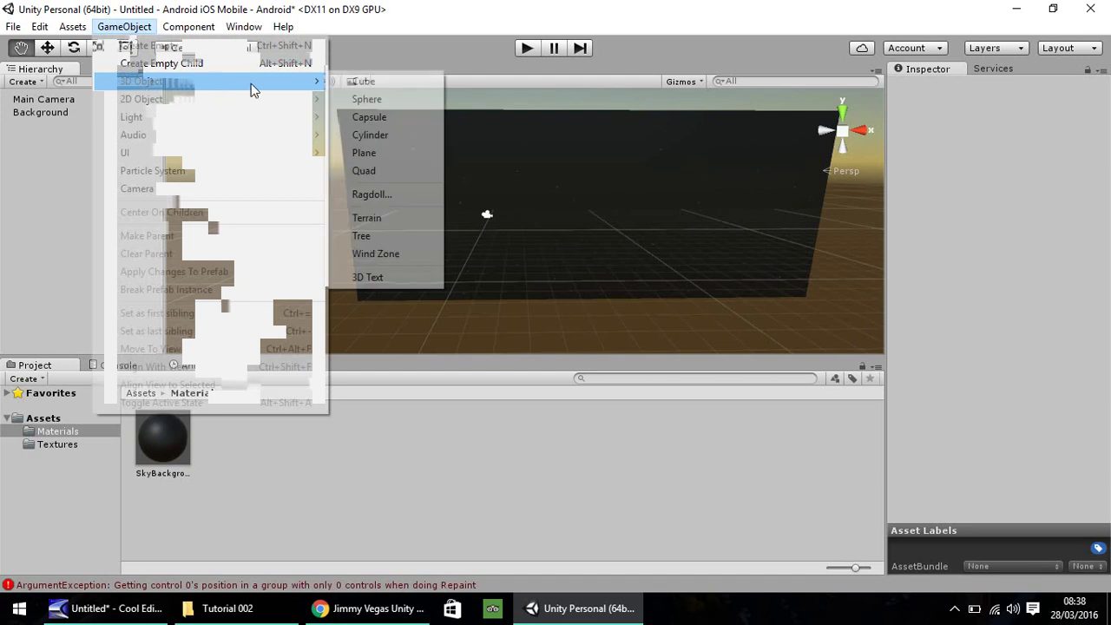
click(387, 118)
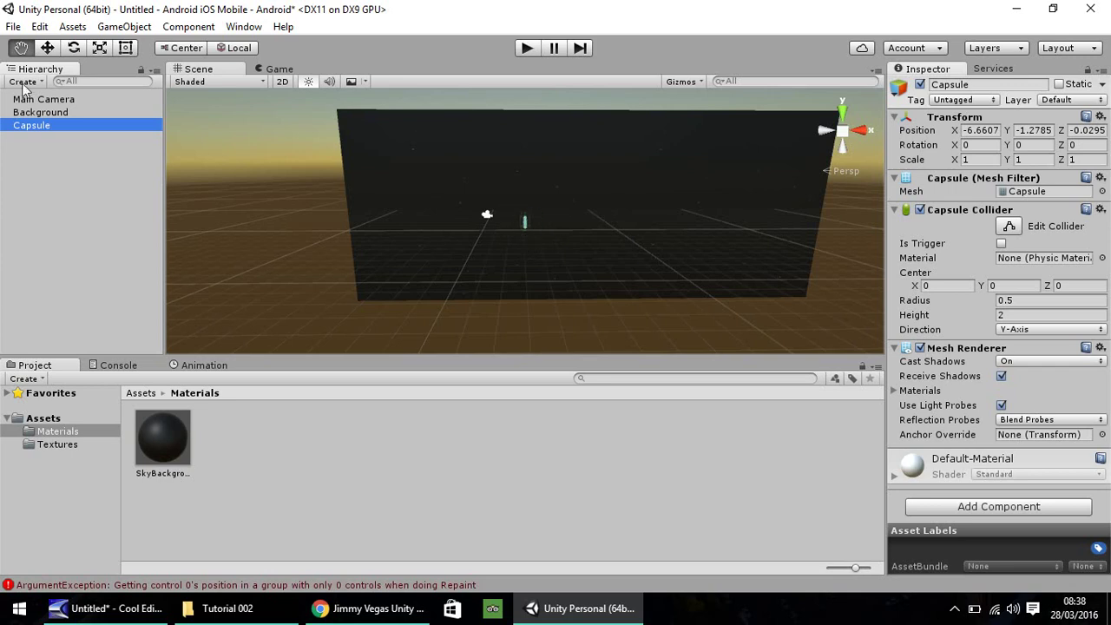
Move the capsule in front of the background to about X -10.8, Y 1.98 and Z -3.84
double_click(27, 128)
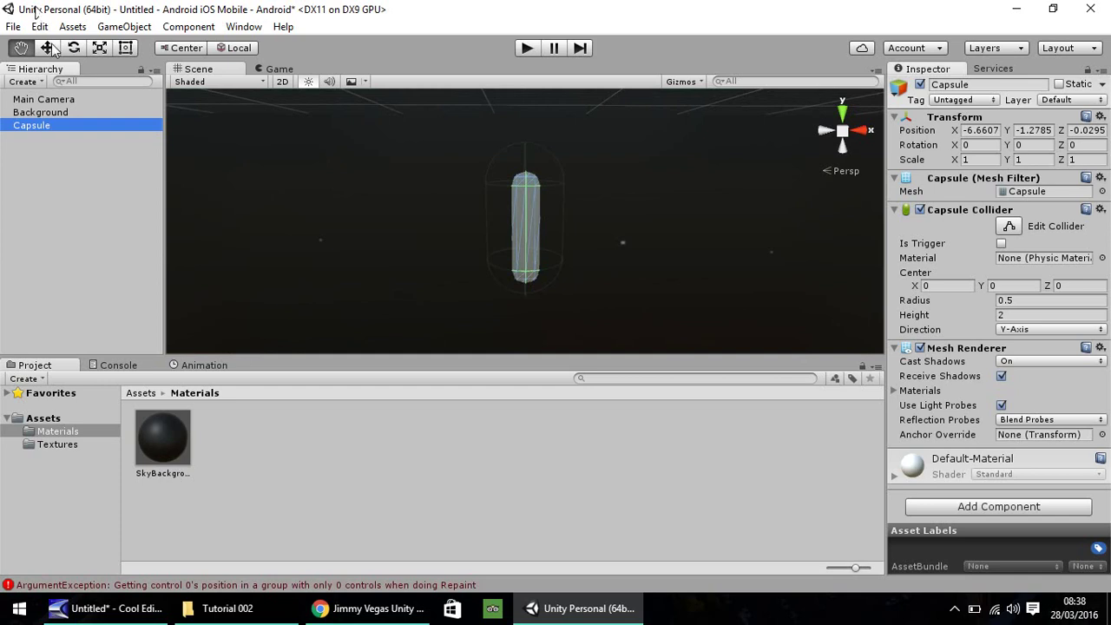
click(52, 49)
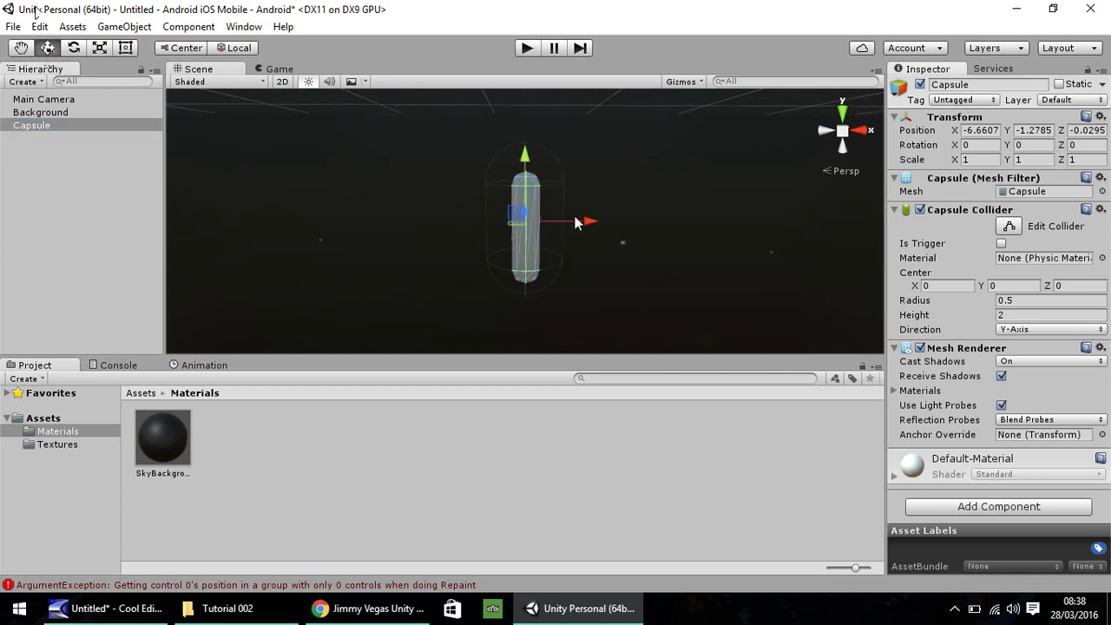
drag(587, 223, 148, 230)
key(f)
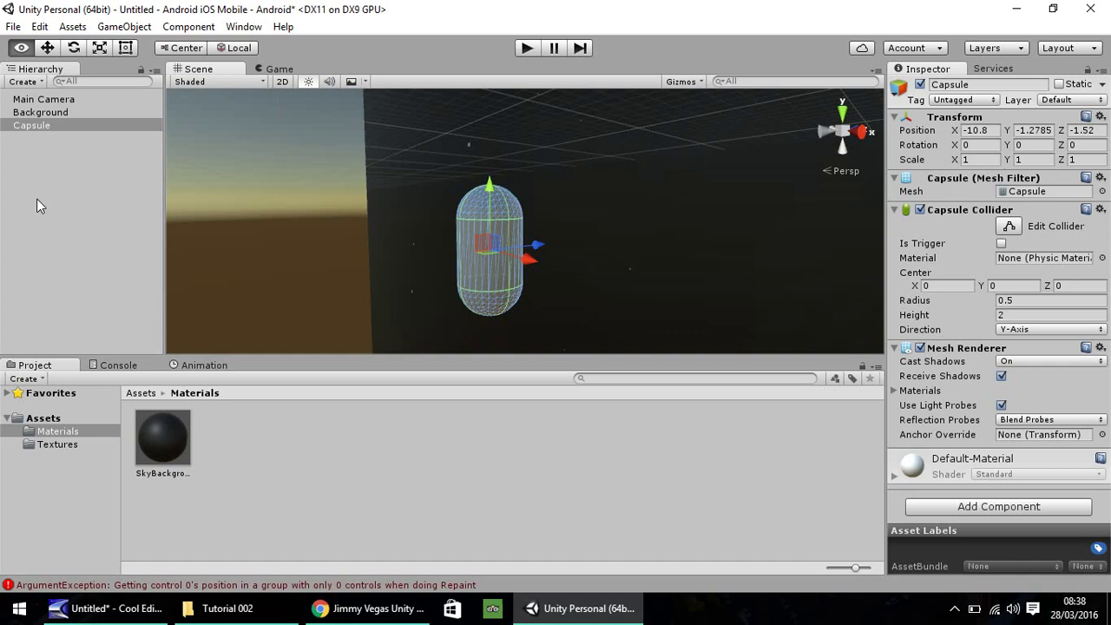
drag(542, 246, 429, 250)
drag(310, 220, 298, 558)
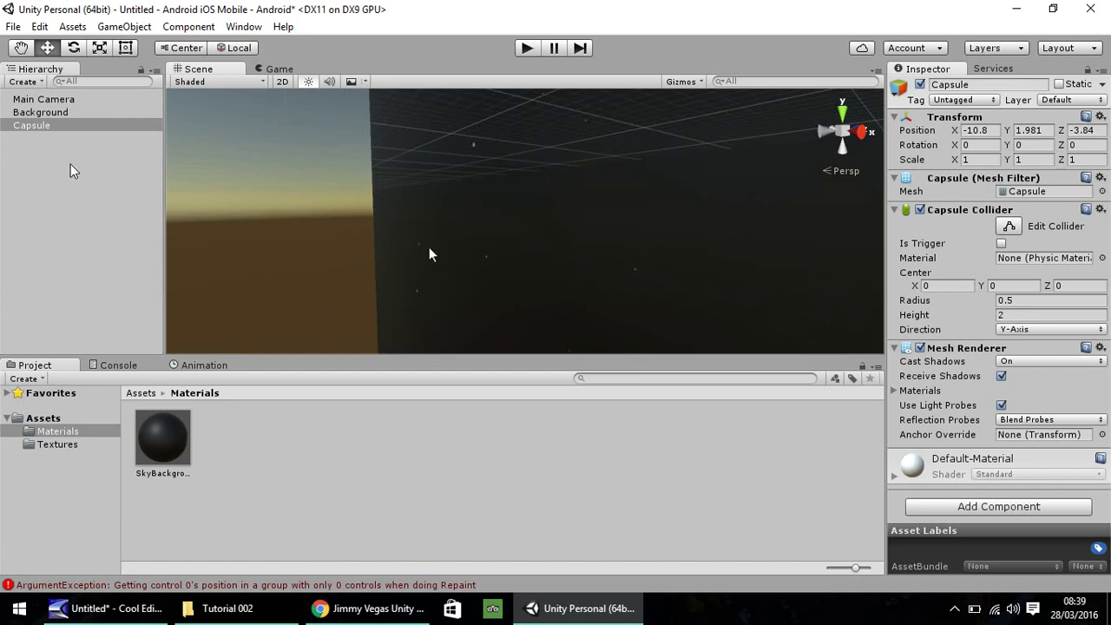
double_click(38, 125)
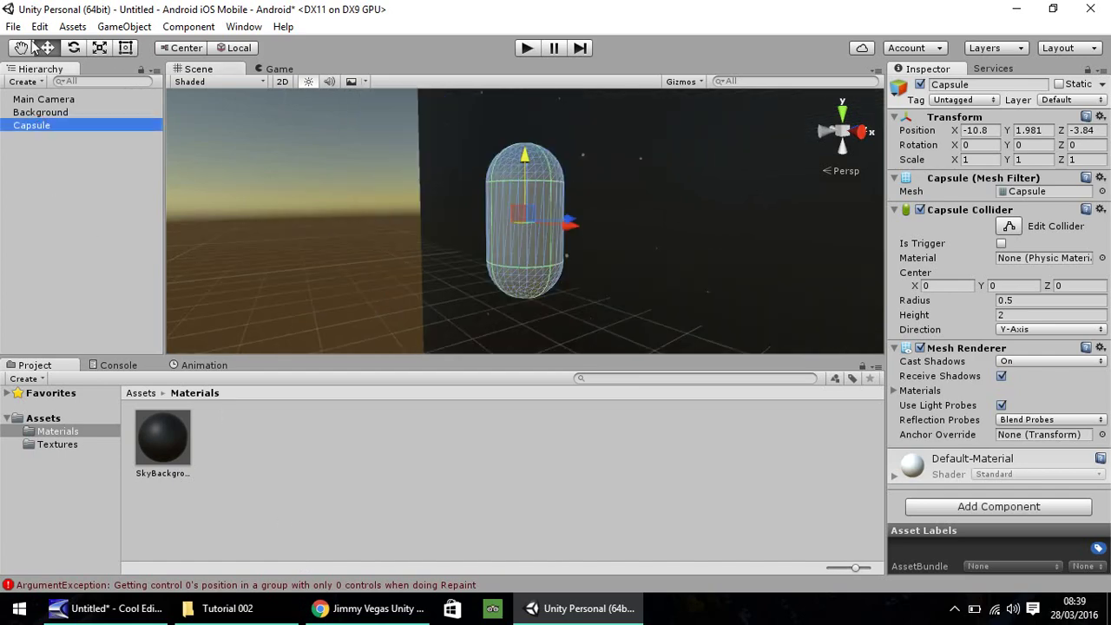
Lay the capsule horizontally by setting its Z rotation to -90
right_drag(510, 216, 633, 238)
drag(633, 238, 720, 249)
scroll(720, 249, down, 6)
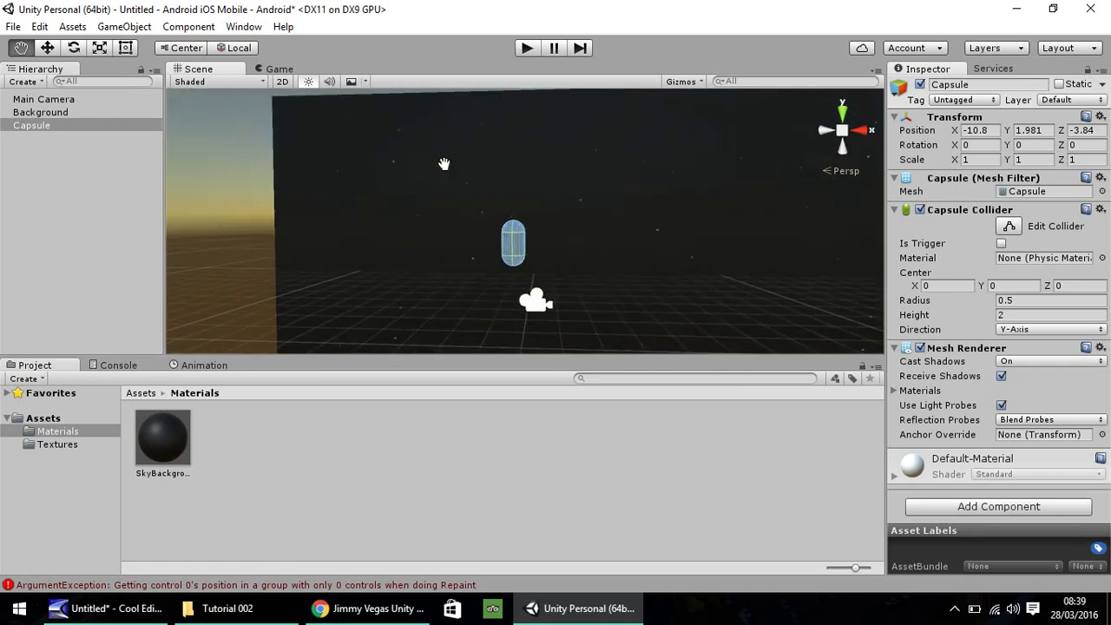
click(47, 48)
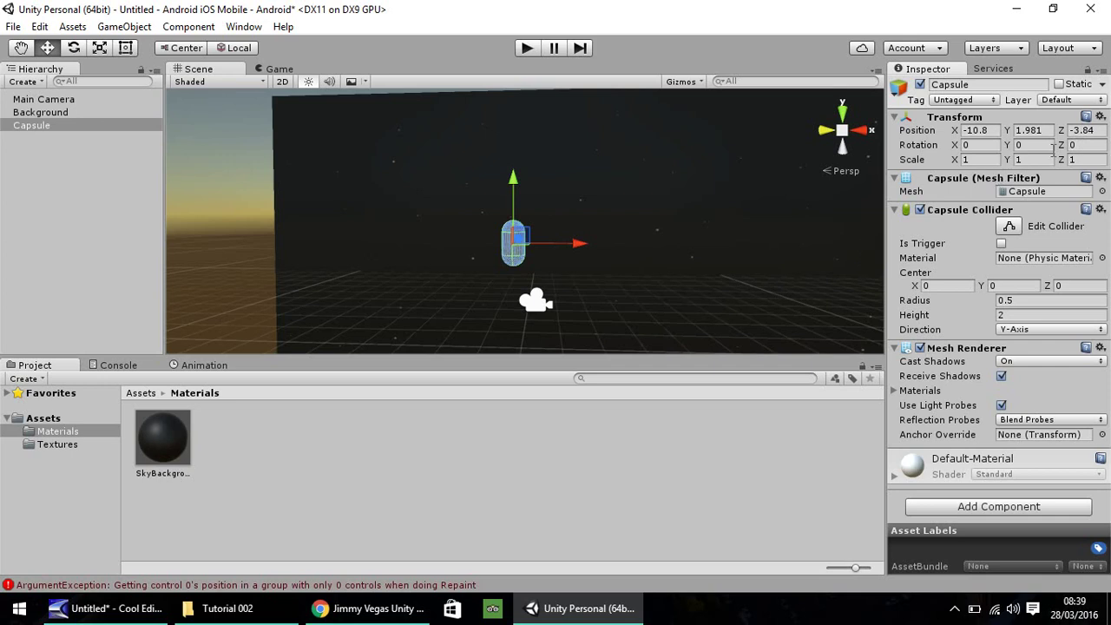
click(1083, 146)
mouse_move(1063, 148)
mouse_down()
mouse_move(1076, 150)
mouse_move(826, 171)
mouse_move(54, 195)
mouse_move(1069, 185)
mouse_move(870, 179)
mouse_move(594, 137)
mouse_move(1089, 142)
mouse_move(793, 154)
mouse_move(904, 187)
mouse_move(35, 165)
mouse_move(947, 178)
mouse_move(92, 164)
mouse_move(890, 174)
mouse_move(565, 178)
mouse_move(1007, 164)
mouse_move(1062, 146)
mouse_up()
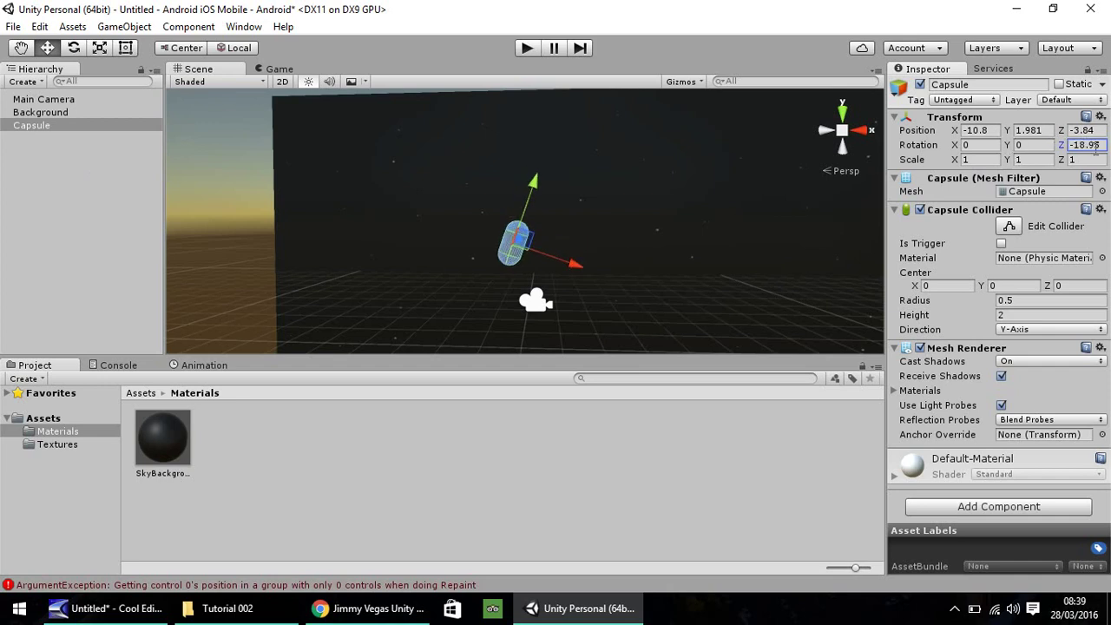
click(1096, 146)
text(-)
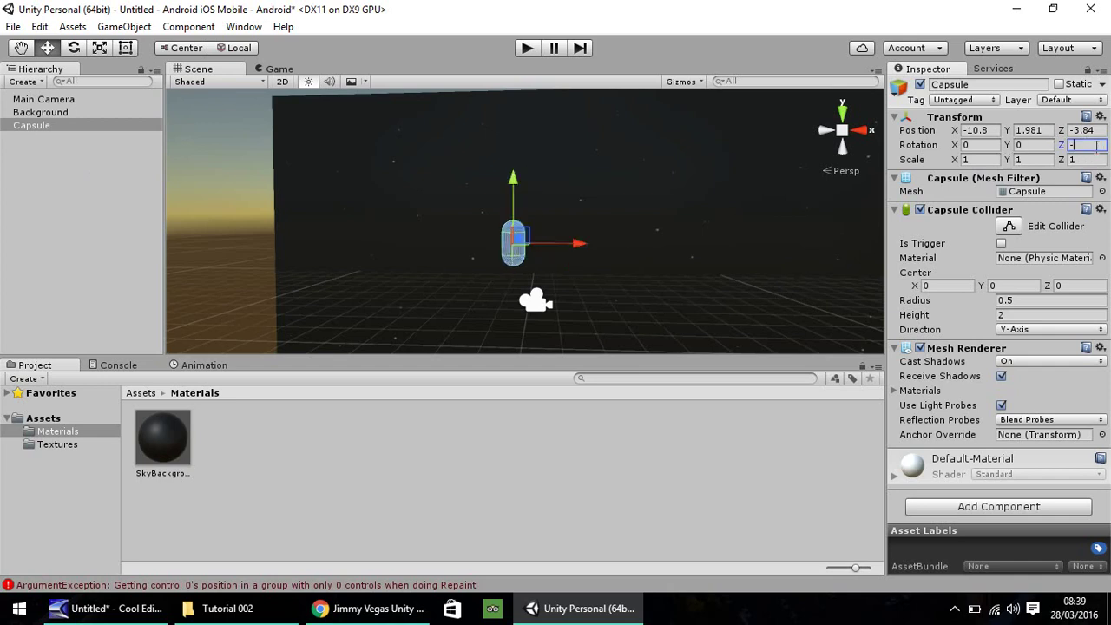
text(90)
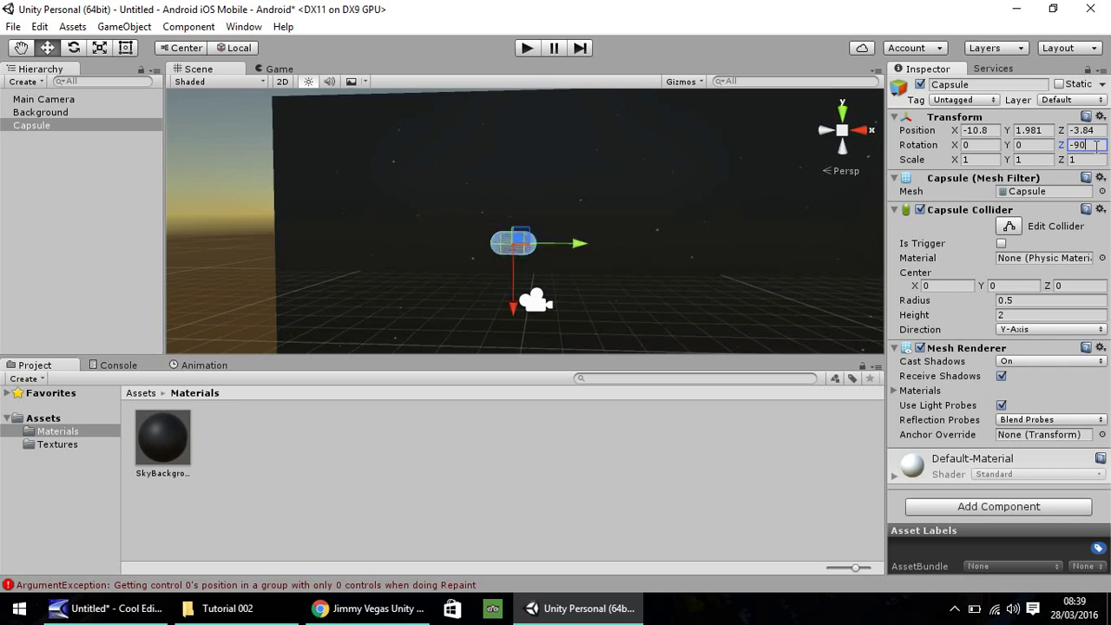
key(Return)
text(270)
key(BackSpace)
key(BackSpace)
key(BackSpace)
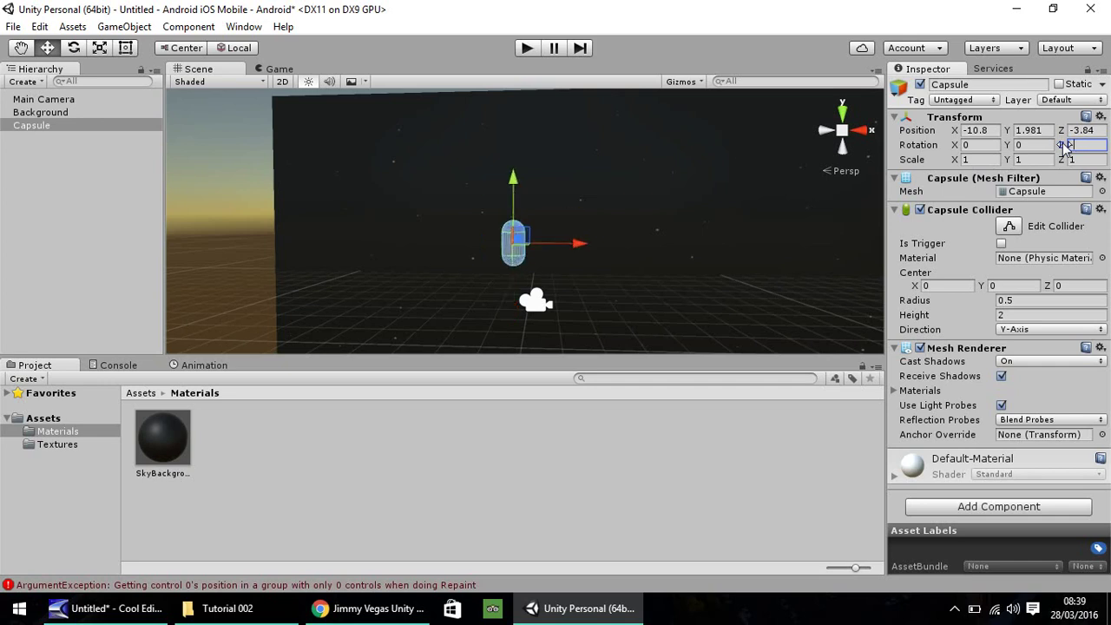
text(-9)
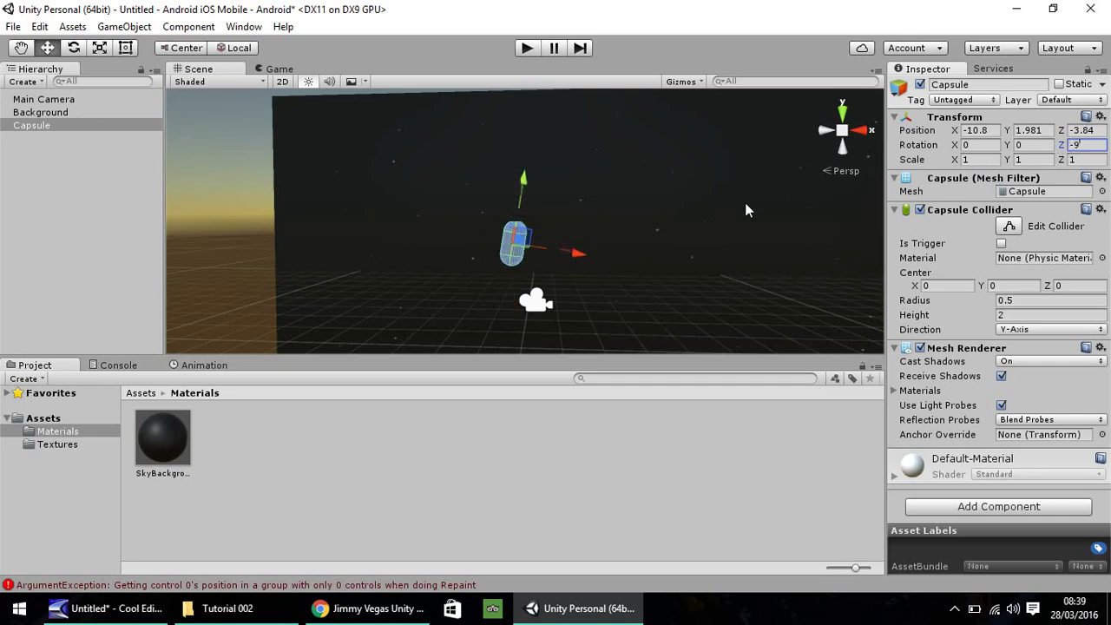
text(0)
Move the capsule along the world X axis to about -15.15 and test-play the scene, ending play mode when done
drag(578, 250, 226, 173)
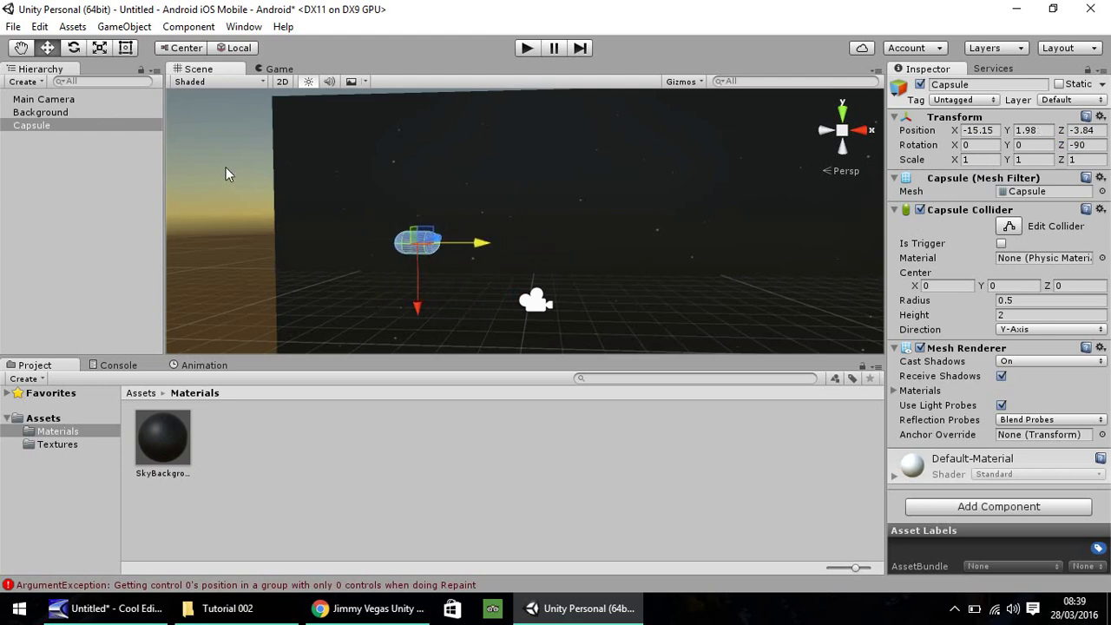
click(529, 49)
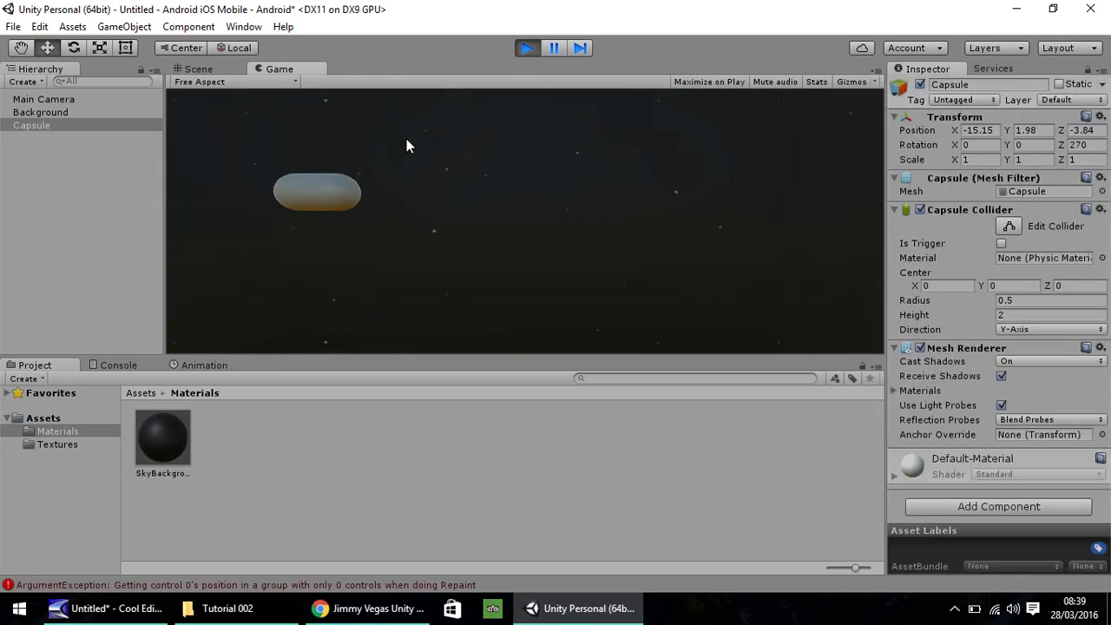
click(527, 48)
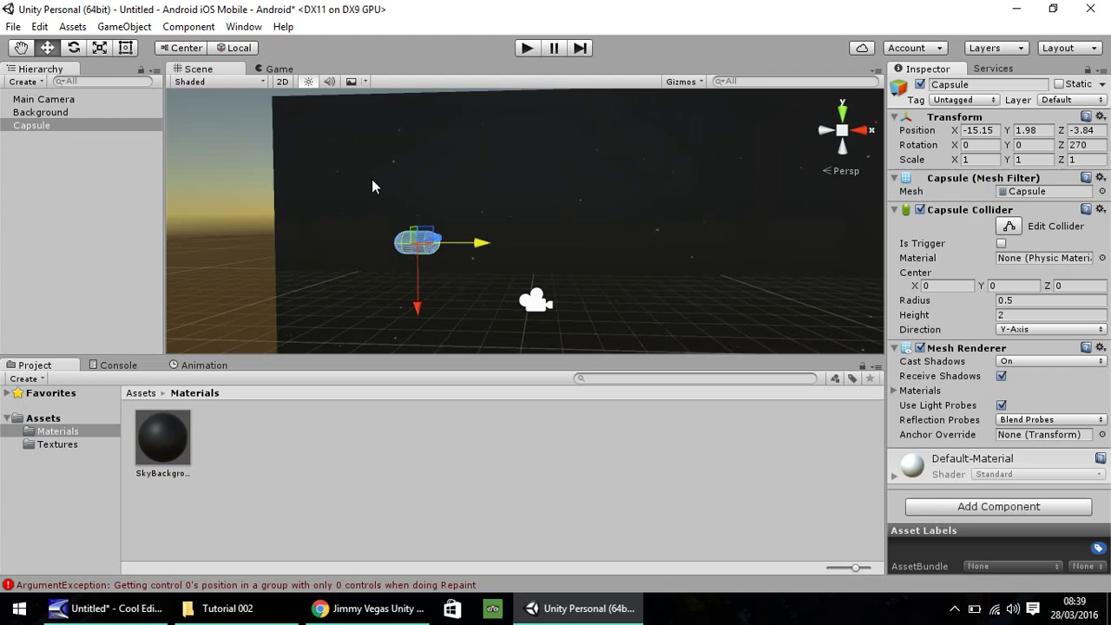
Clear the capsule selection and add a 3D cube to the scene beside the capsule
click(21, 48)
right_drag(297, 173, 359, 174)
drag(366, 180, 394, 181)
right_drag(394, 181, 431, 204)
scroll(479, 142, up, 3)
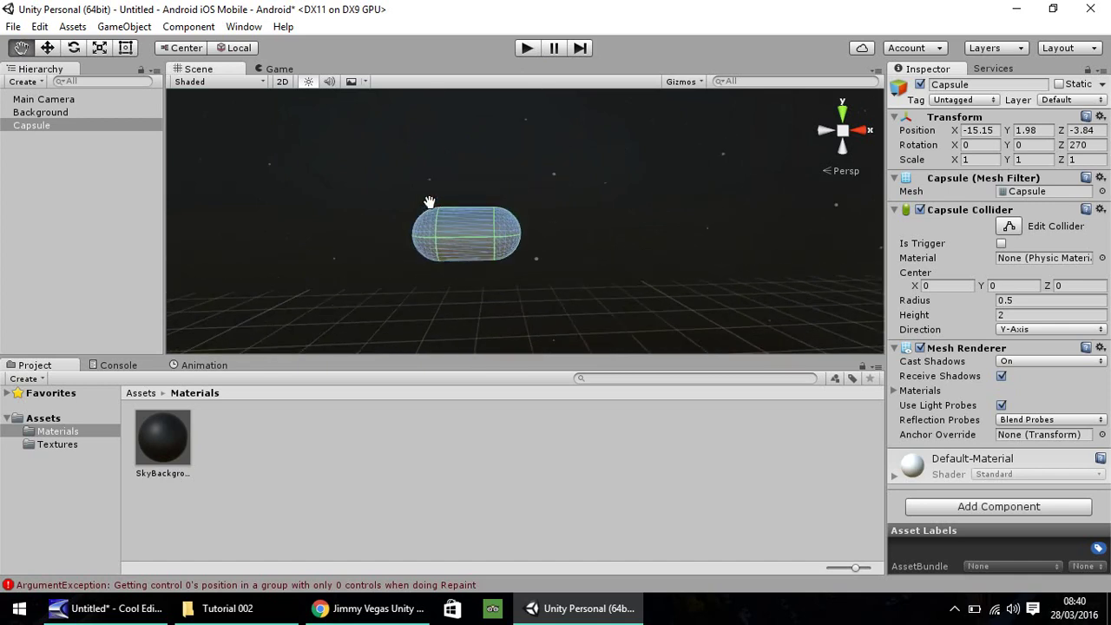
drag(432, 203, 452, 182)
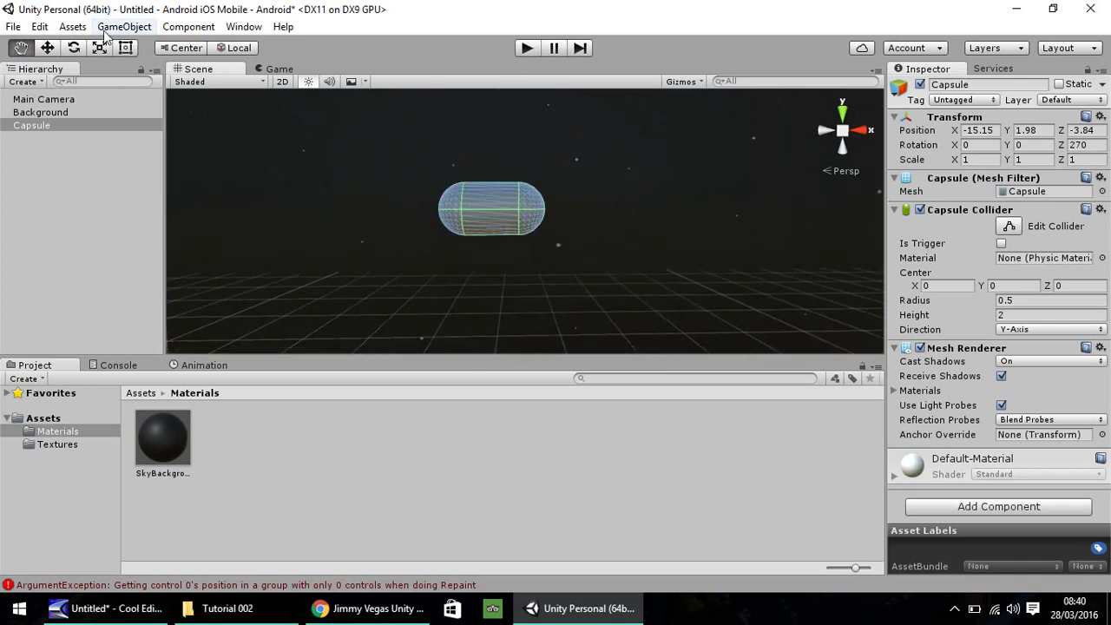
click(54, 152)
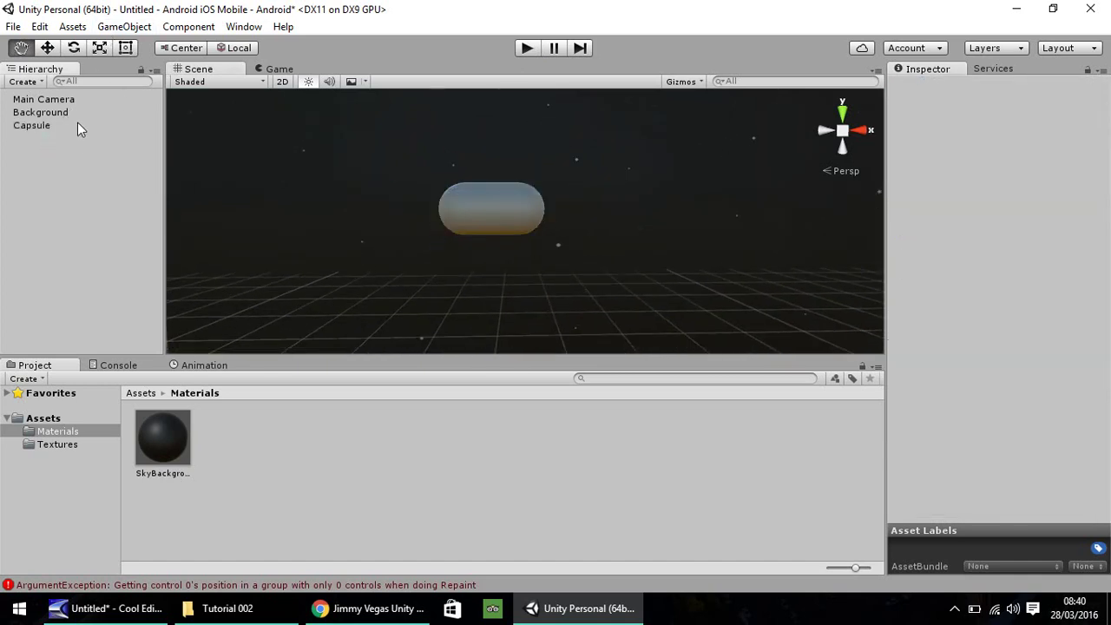
click(141, 27)
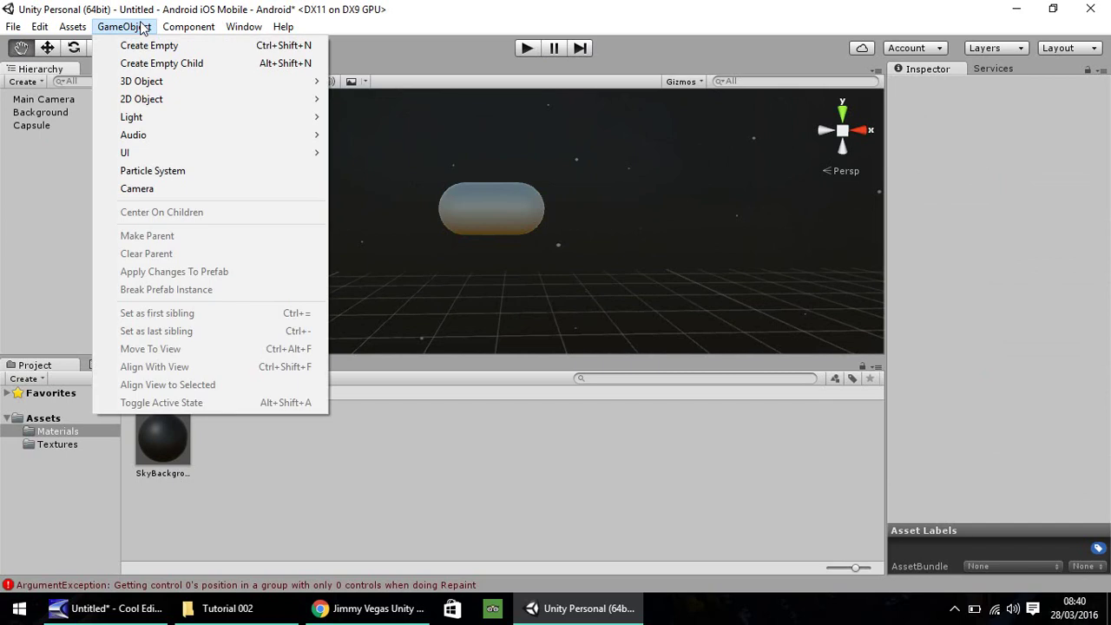
mouse_move(159, 82)
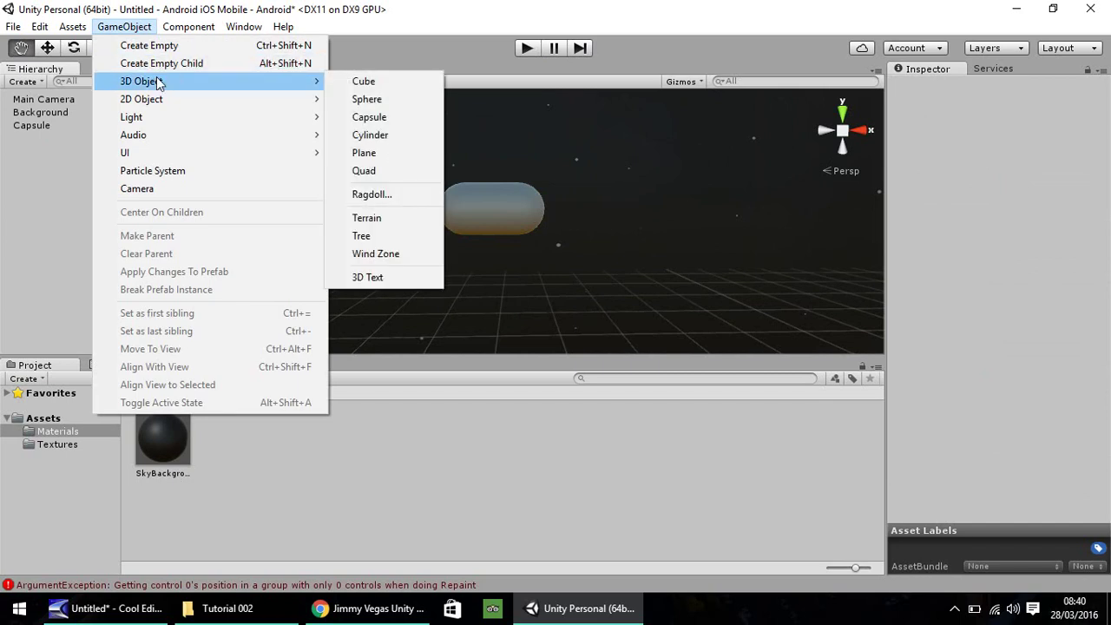
click(382, 81)
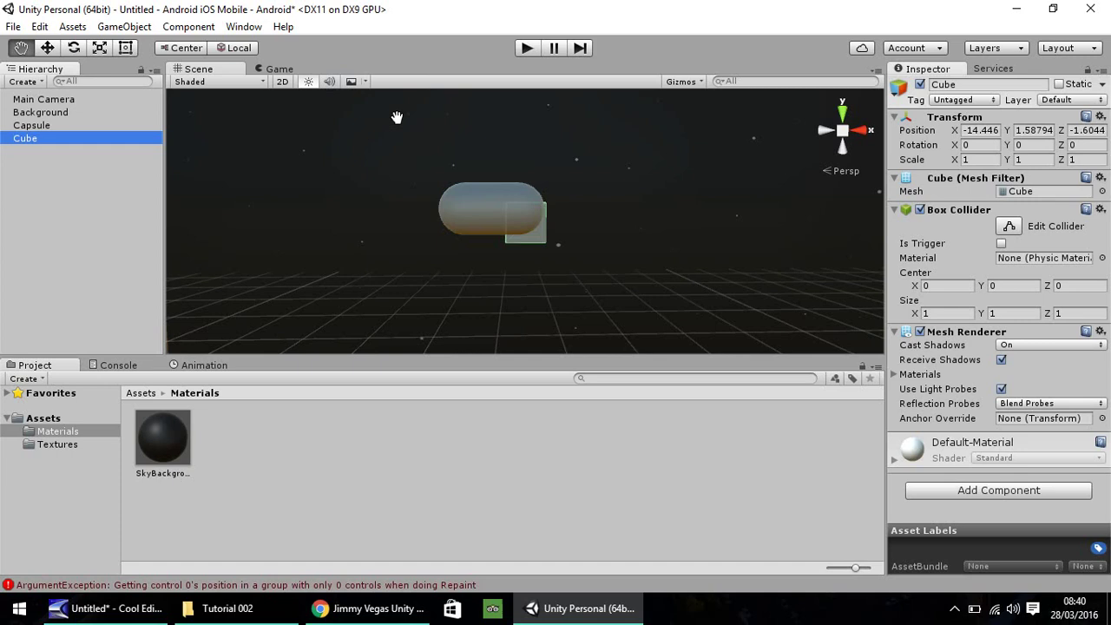
Rename the capsule to RocketBase and select the new cube
click(35, 127)
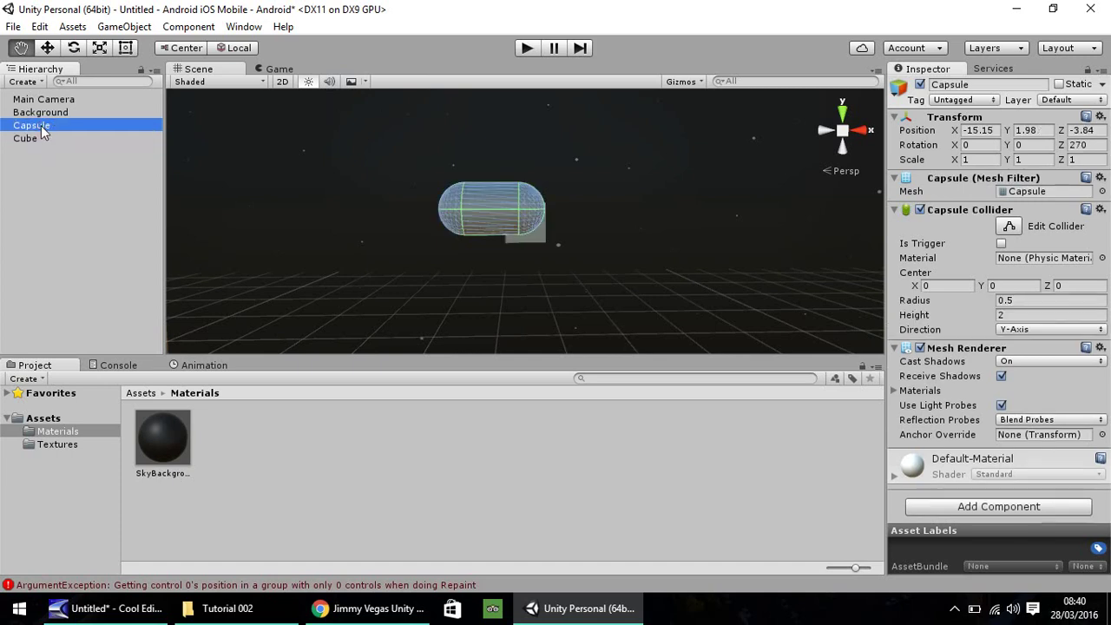
right_click(41, 128)
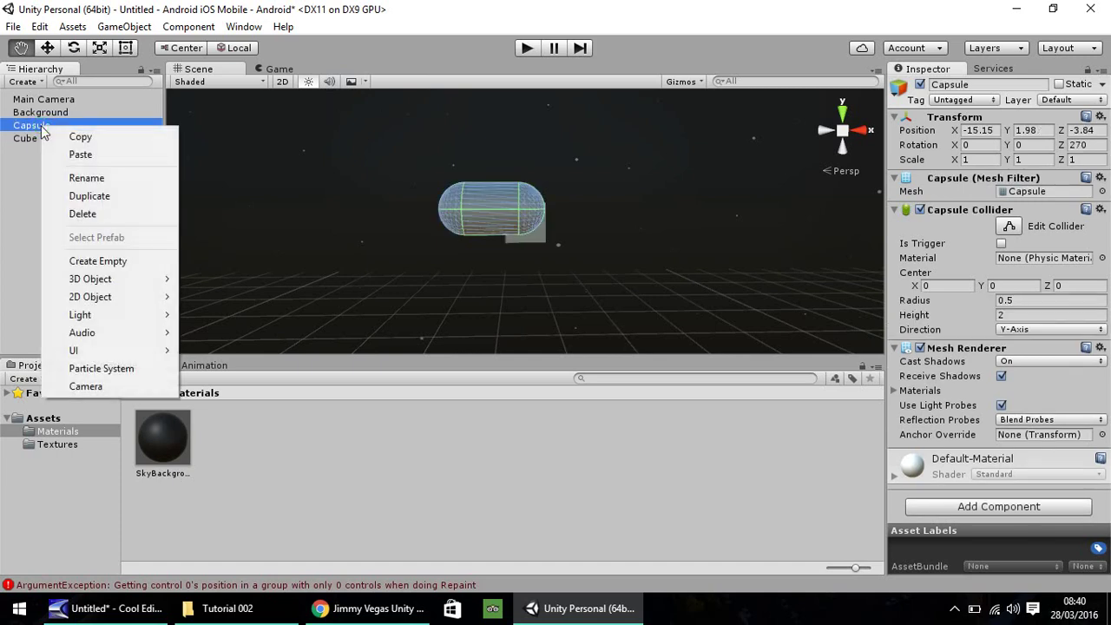
click(87, 178)
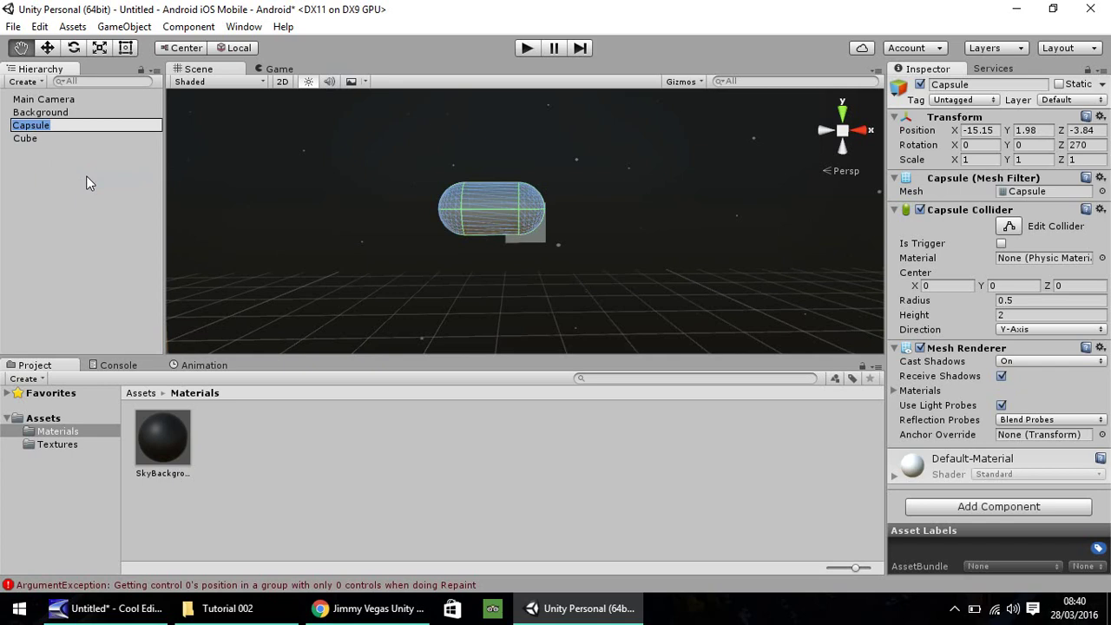
text(RocketBase)
key(Return)
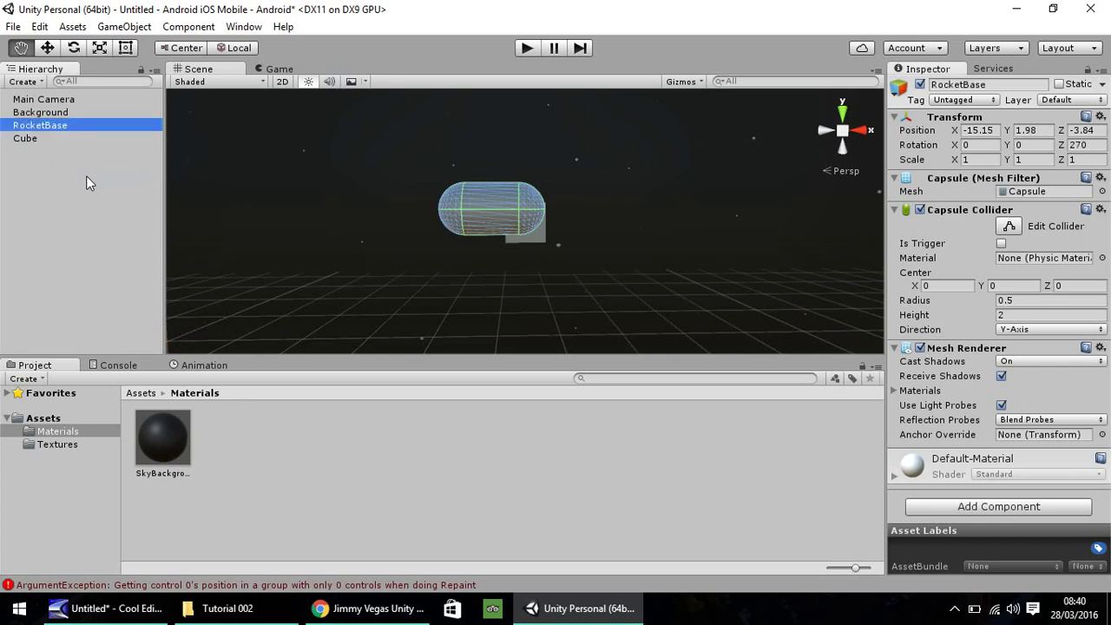
click(35, 141)
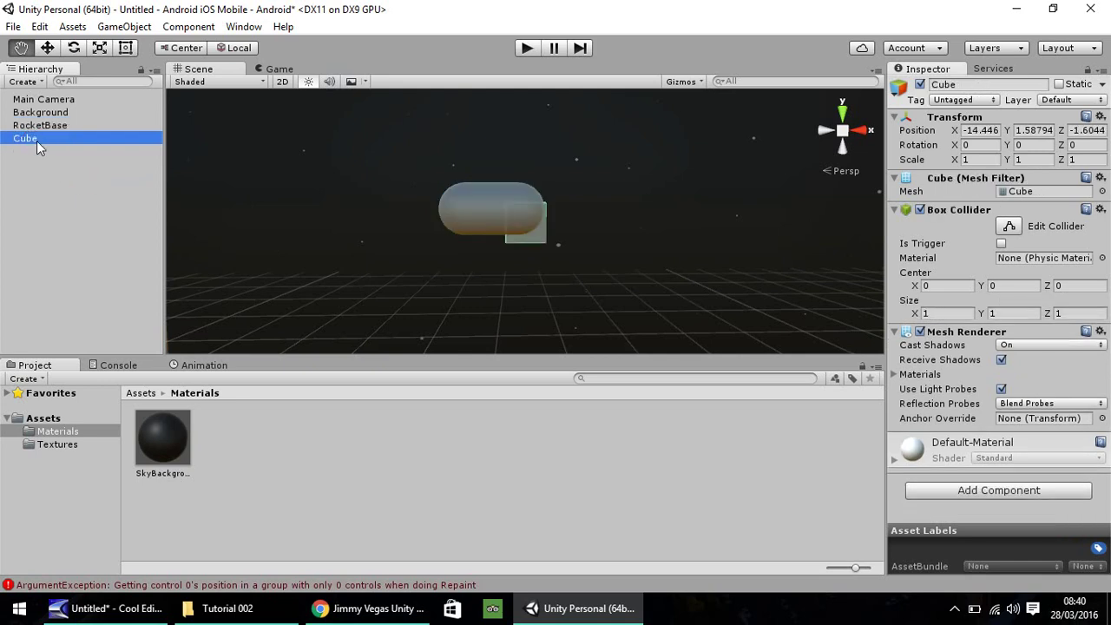
Rename the cube to Wing01
right_click(36, 138)
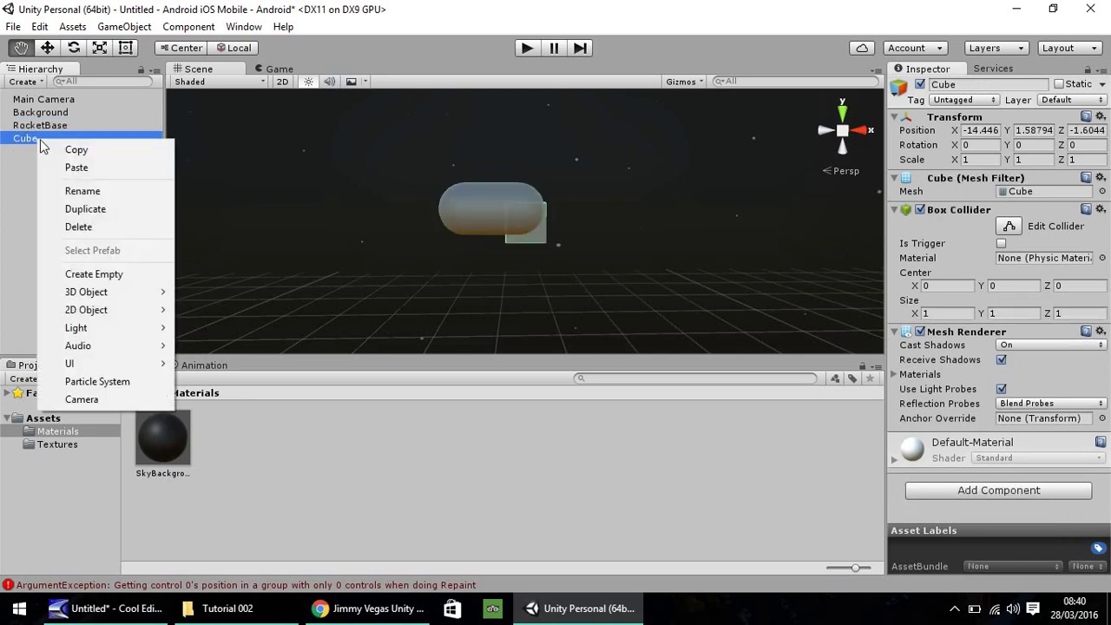
click(97, 192)
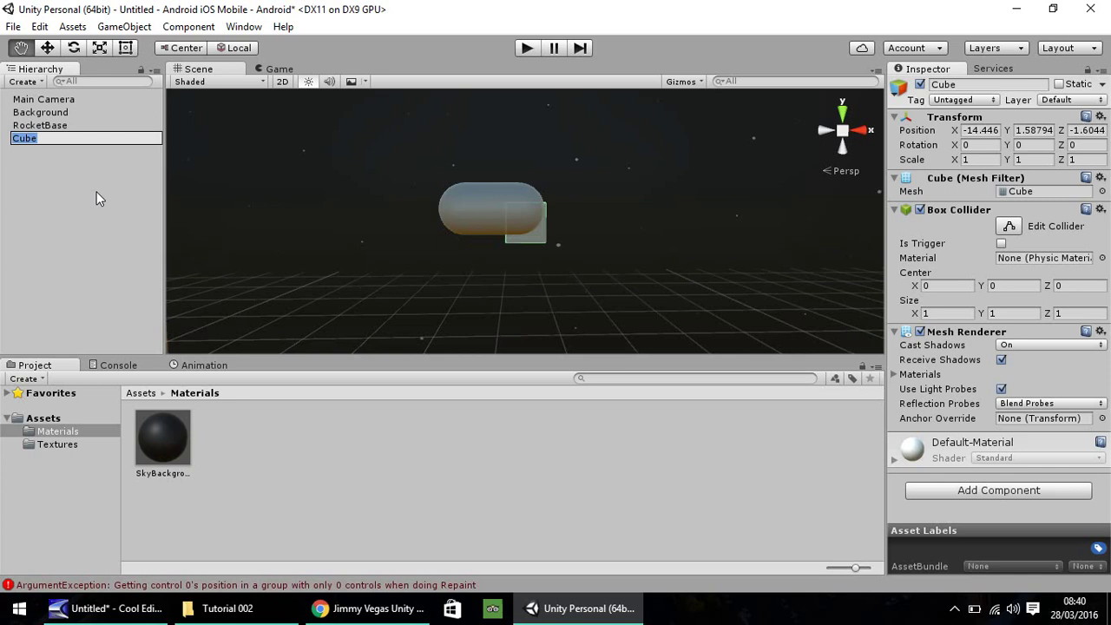
text(Wing01)
key(Return)
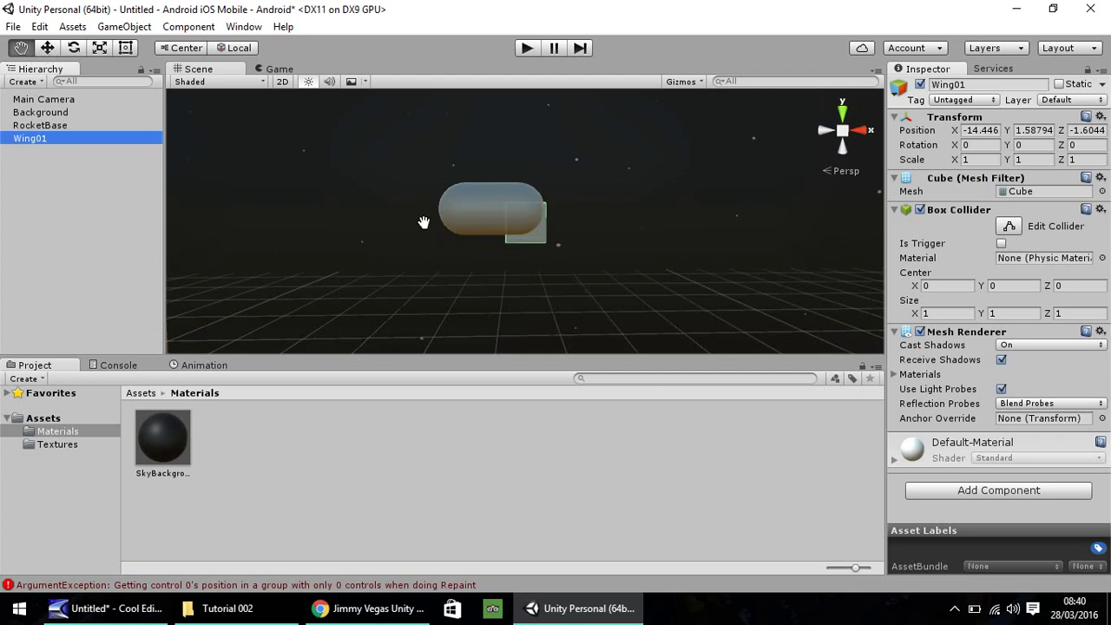
Move Wing01 along X and Z to the near side of the capsule, at about X -15.36 and Z -4.36
alt+drag(450, 193, 429, 310)
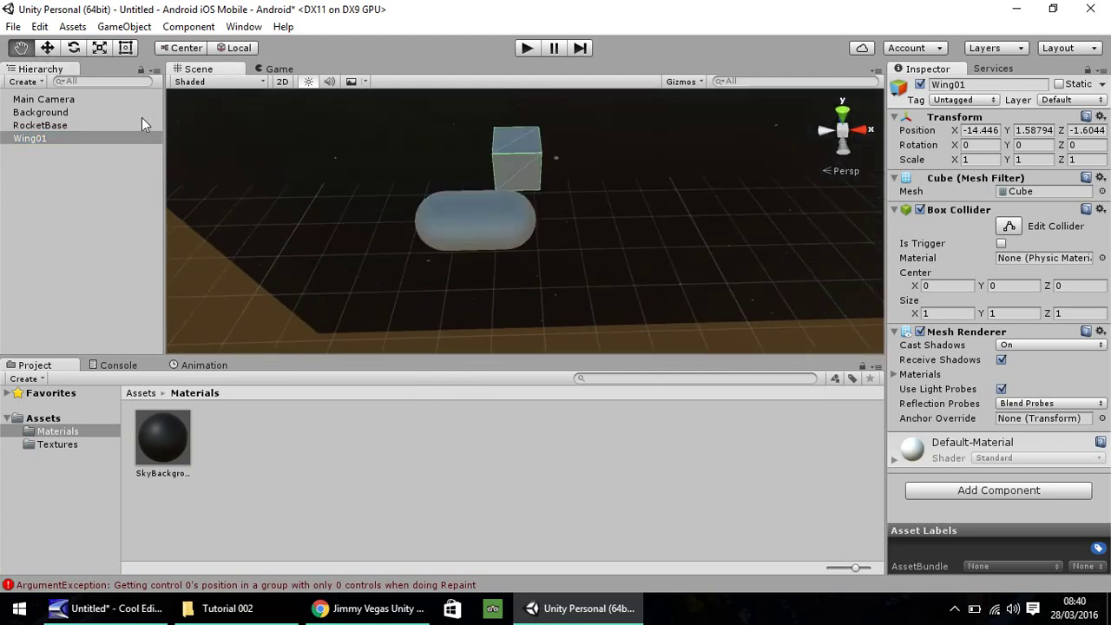
click(48, 49)
drag(582, 159, 543, 162)
drag(484, 141, 477, 193)
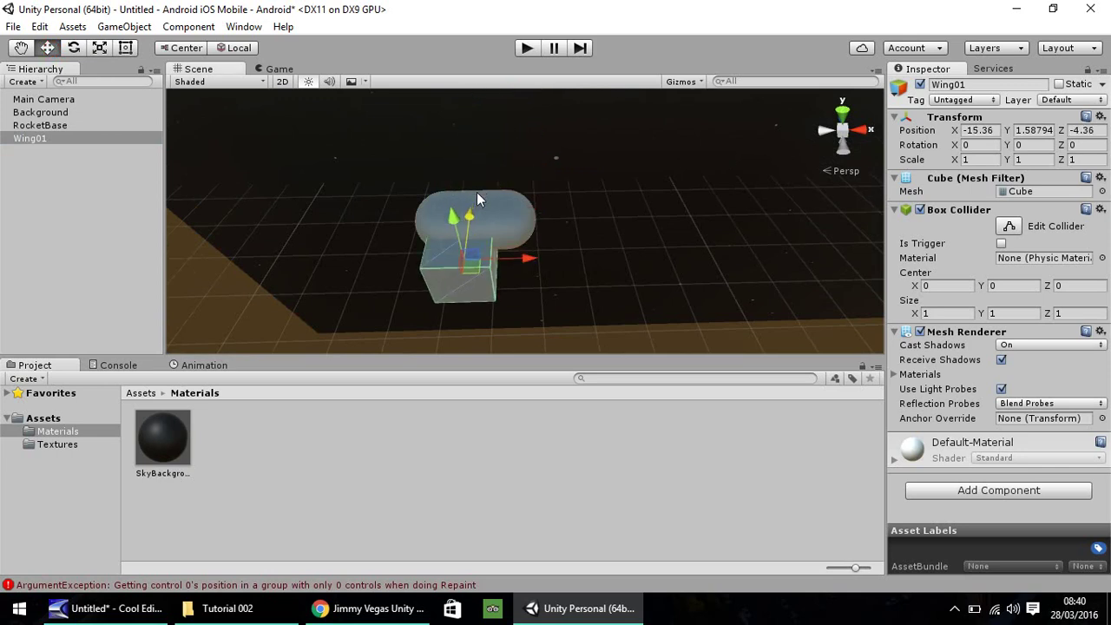
Resize Wing01 into a thin slab with an X scale of about 0.17 and a Z scale of about 1.46
click(126, 48)
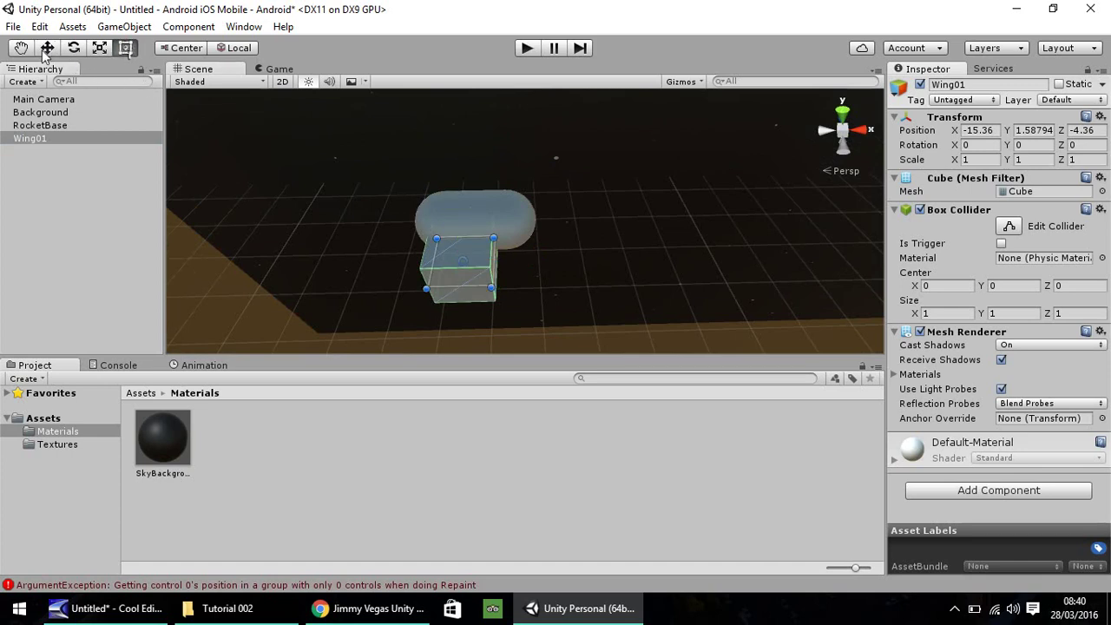
key(q)
drag(359, 190, 267, 116)
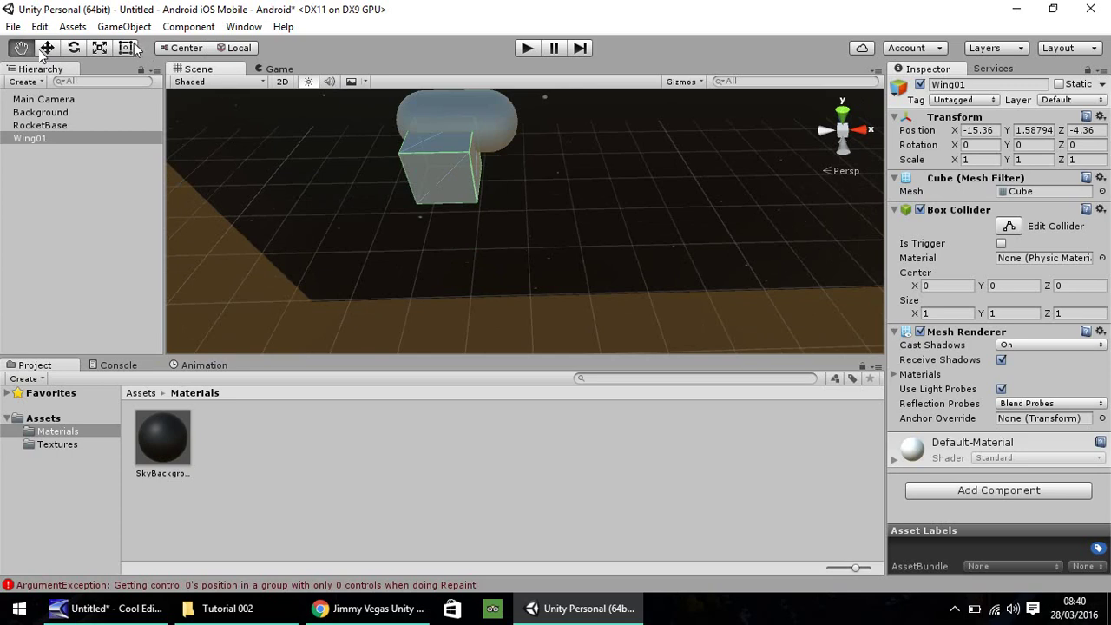
click(130, 46)
drag(472, 182, 412, 208)
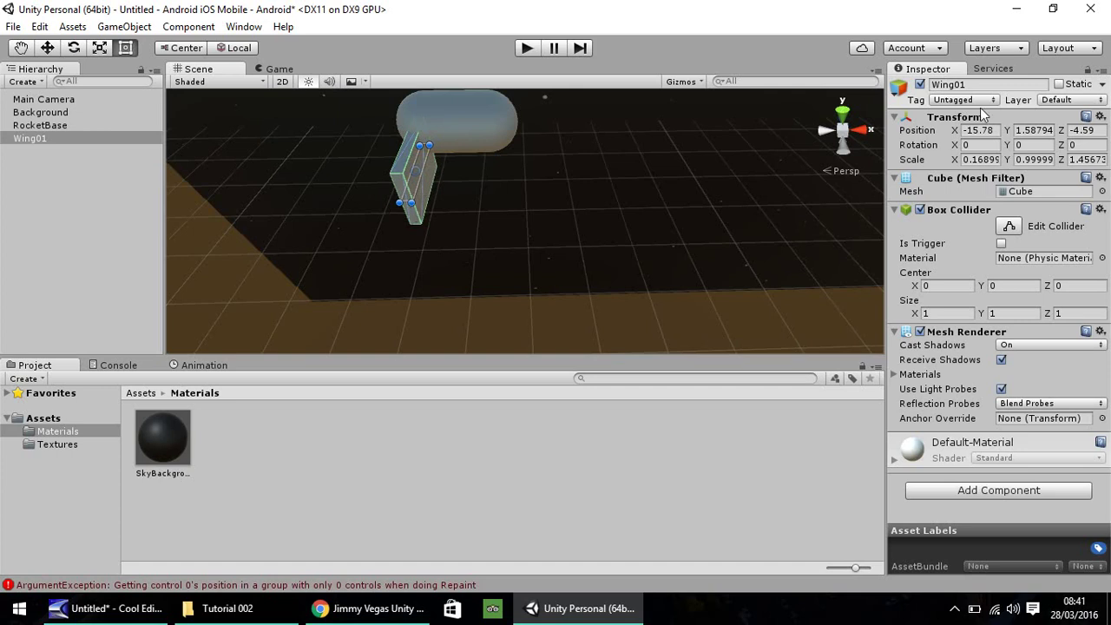
Lay Wing01 flat by setting its Z rotation to 90
click(74, 49)
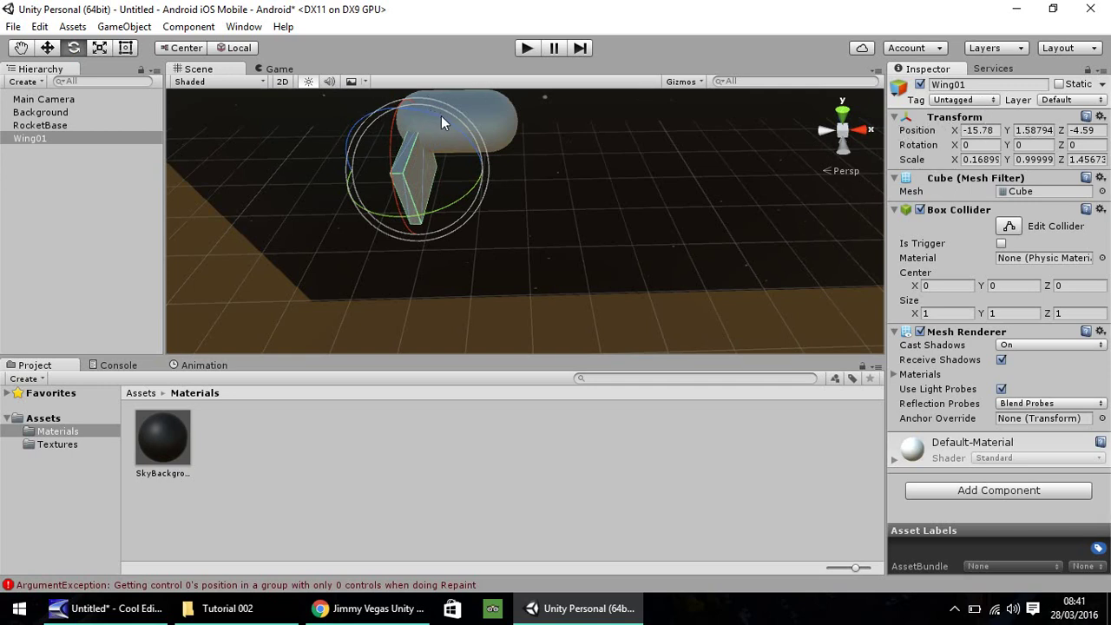
drag(455, 126, 261, 140)
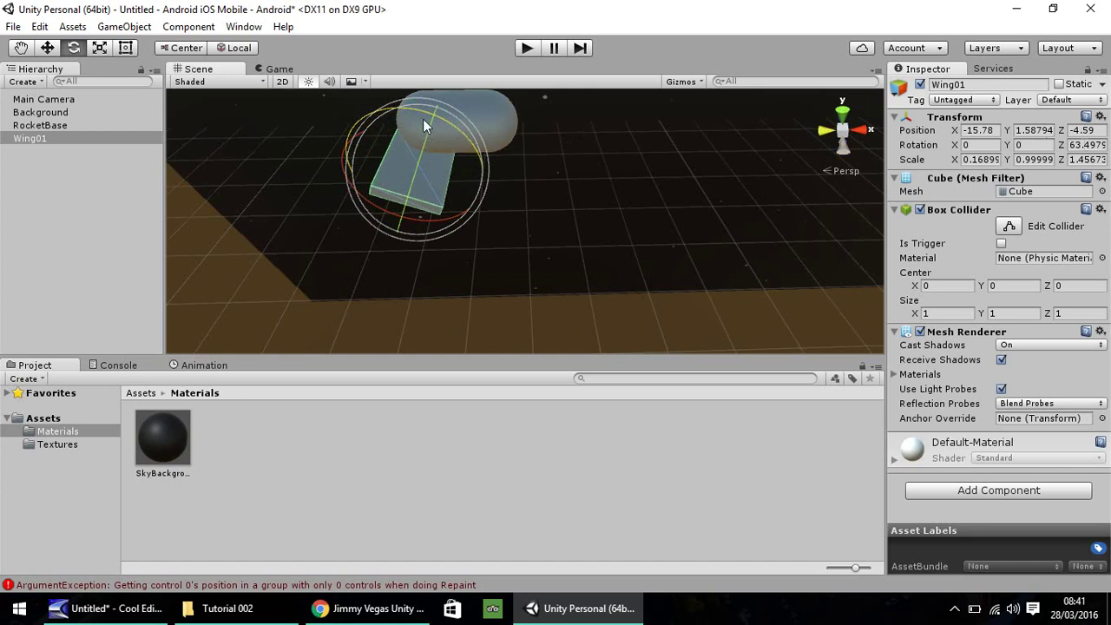
drag(420, 115, 391, 113)
click(1100, 146)
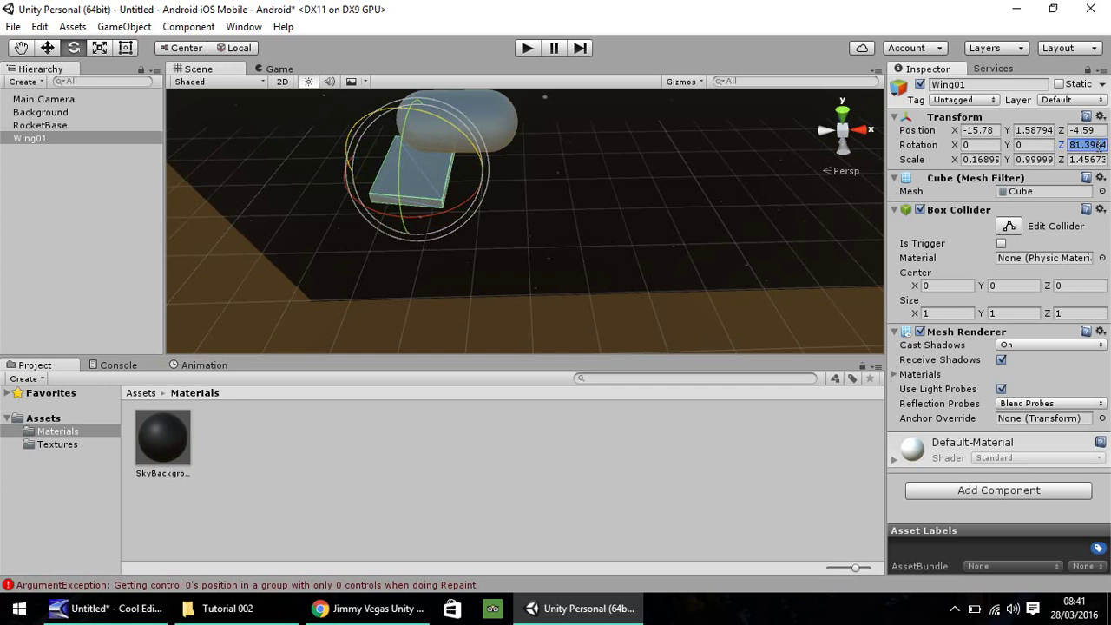
text(90)
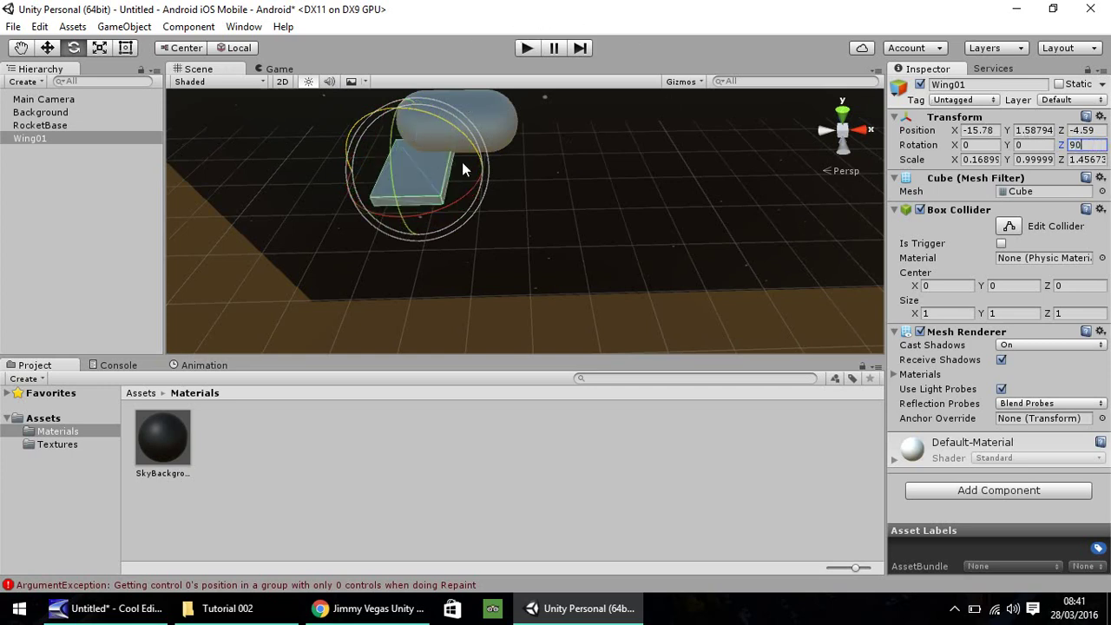
Angle Wing01 to the rocket body by setting its Y rotation to 35
drag(474, 197, 418, 214)
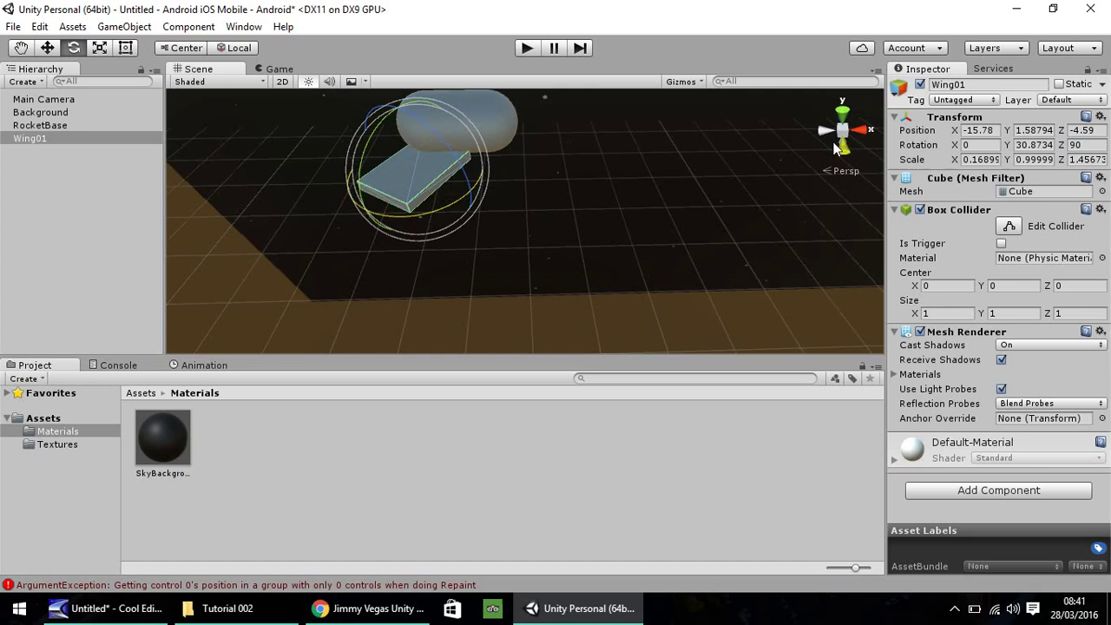
click(1029, 145)
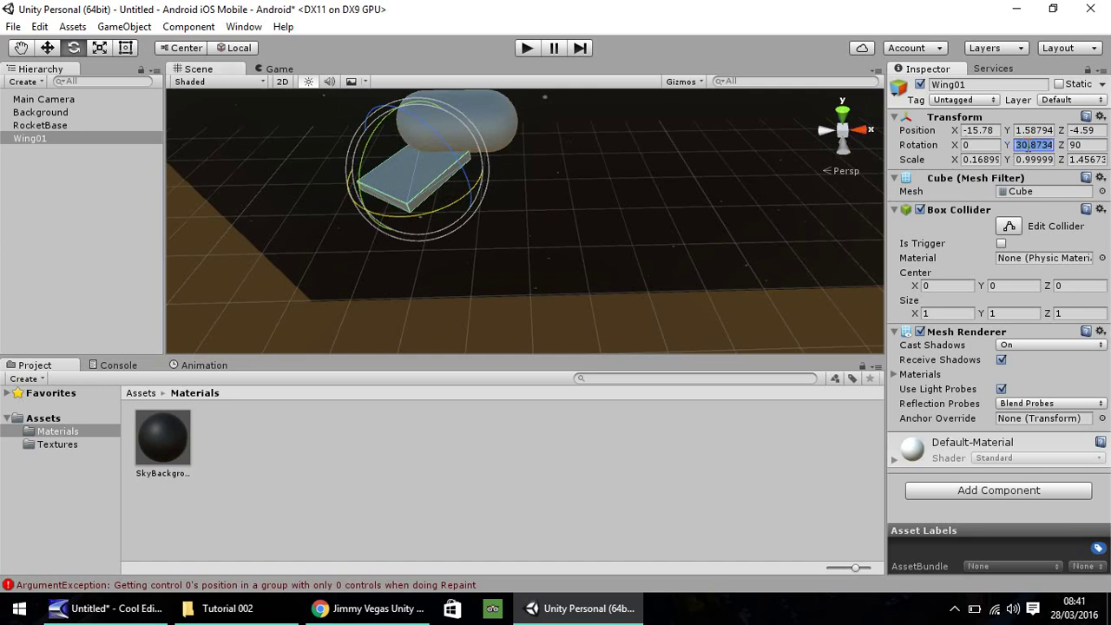
text(35)
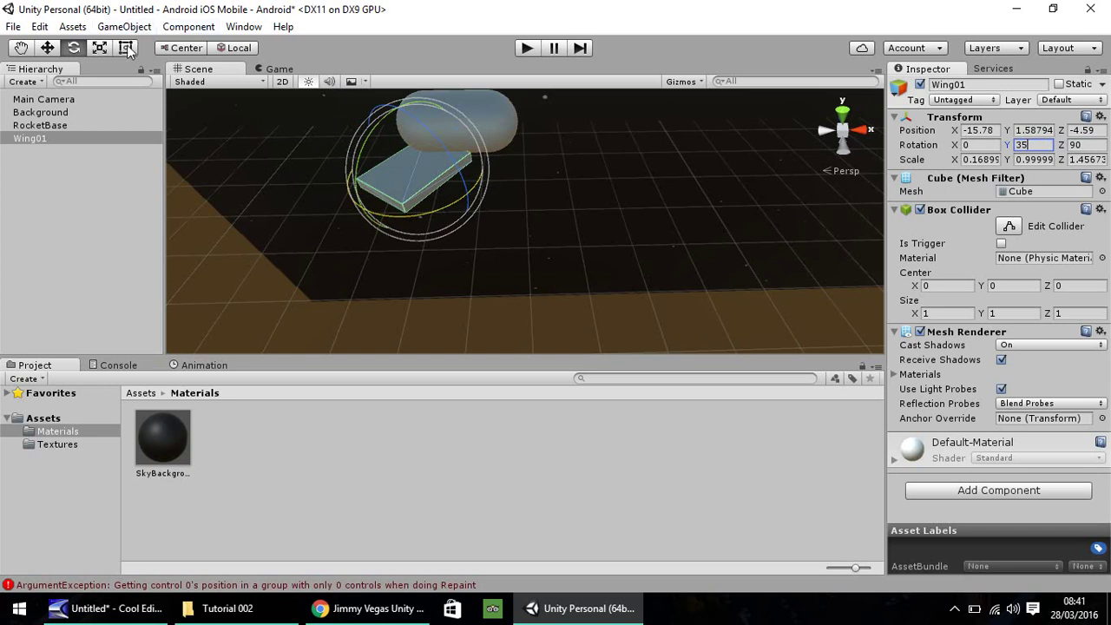
Narrow Wing01 to a Y scale of about 0.74 and make it a child of RocketBase
click(127, 48)
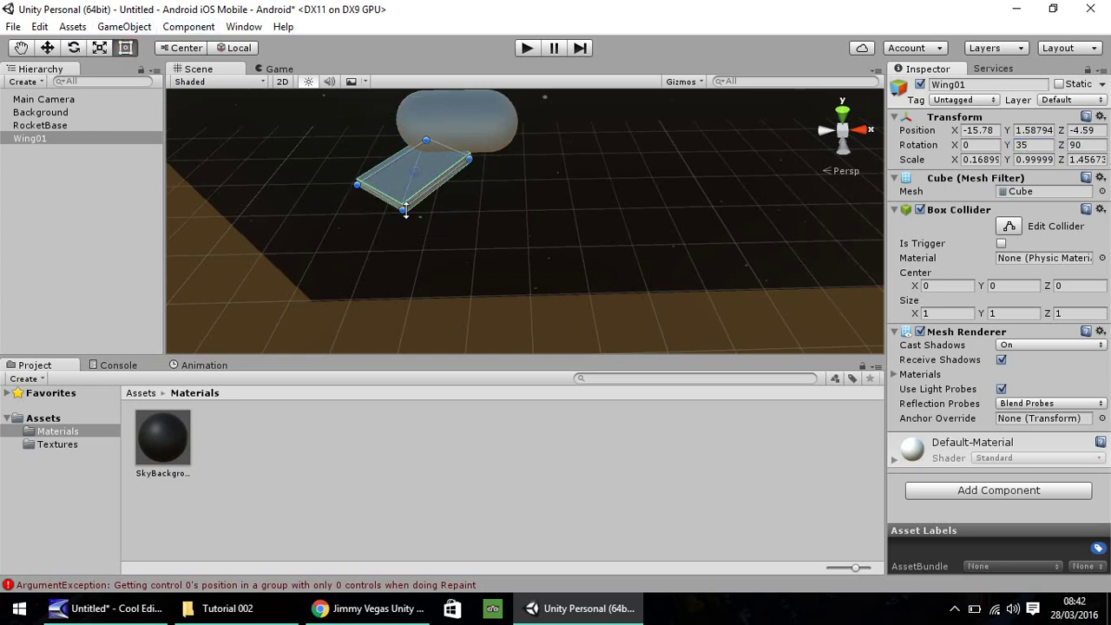
drag(404, 208, 390, 203)
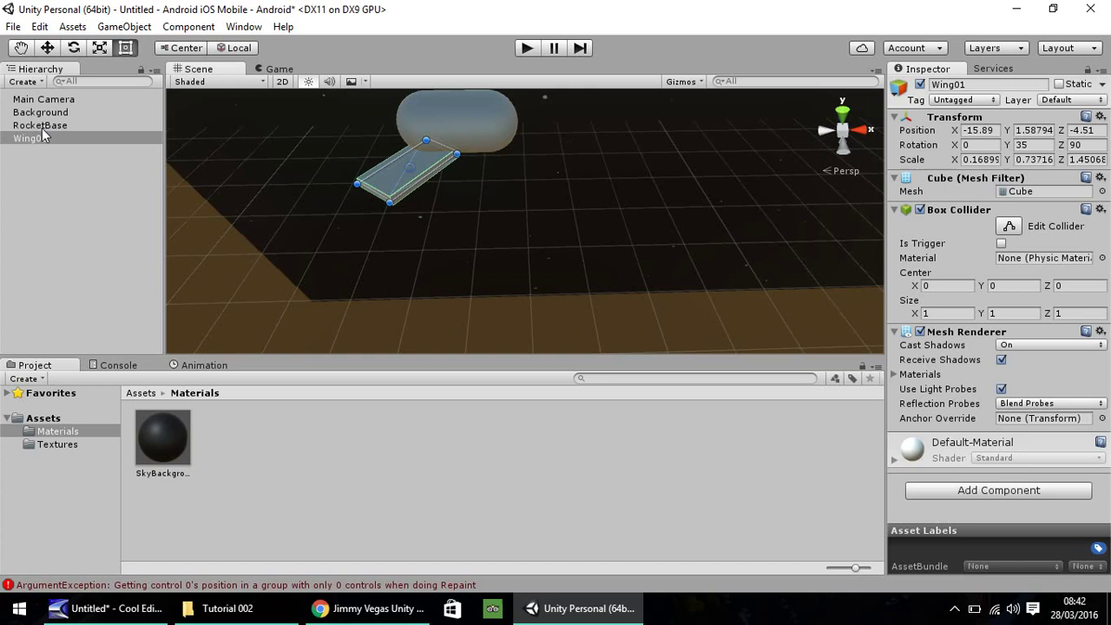
drag(31, 139, 32, 127)
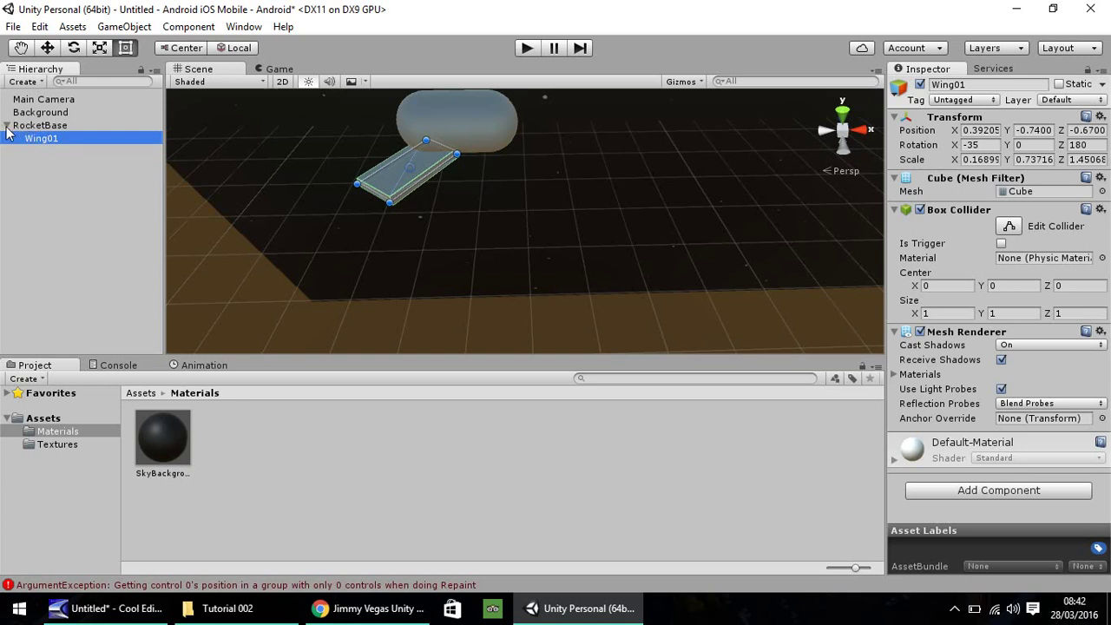
click(6, 126)
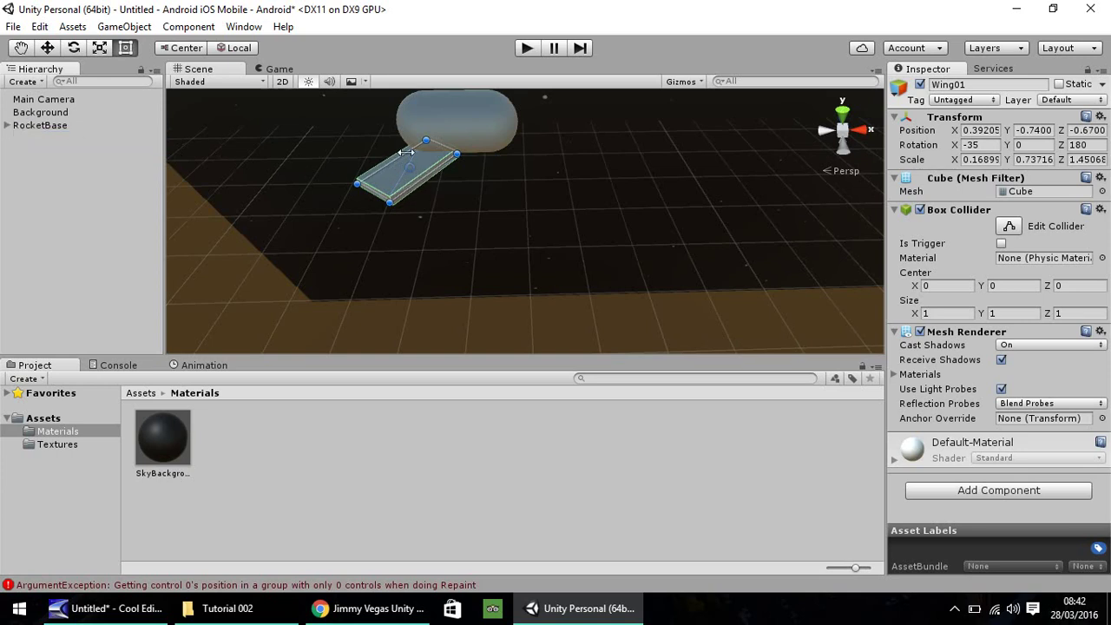
Try moving RocketBase along world X to about -14.77 to test the parented wing, and undo the move
click(46, 48)
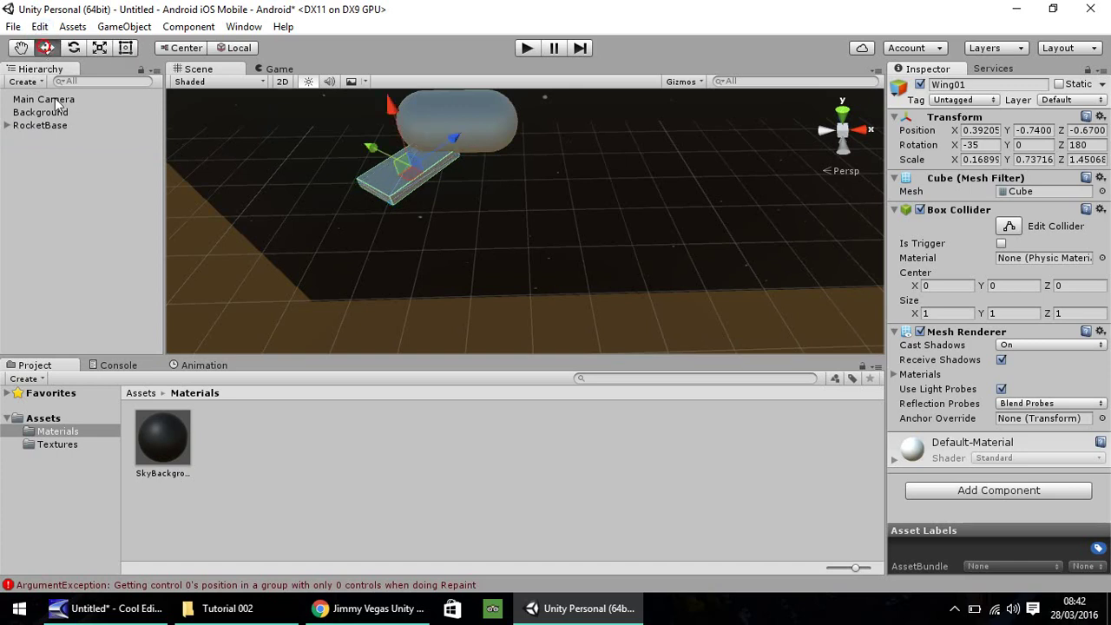
click(7, 126)
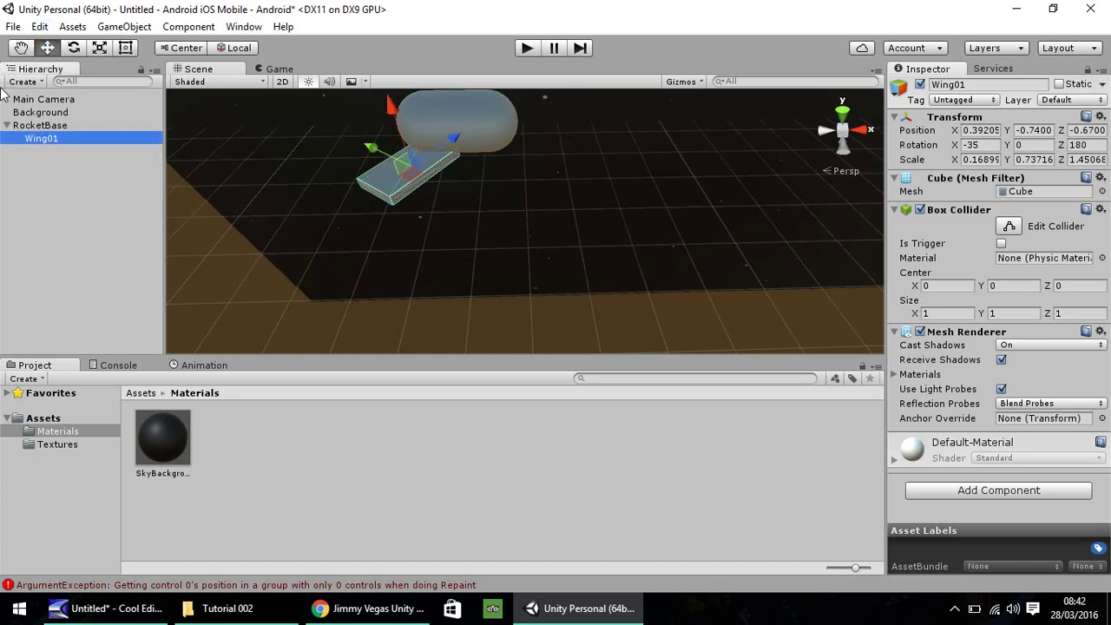
click(42, 126)
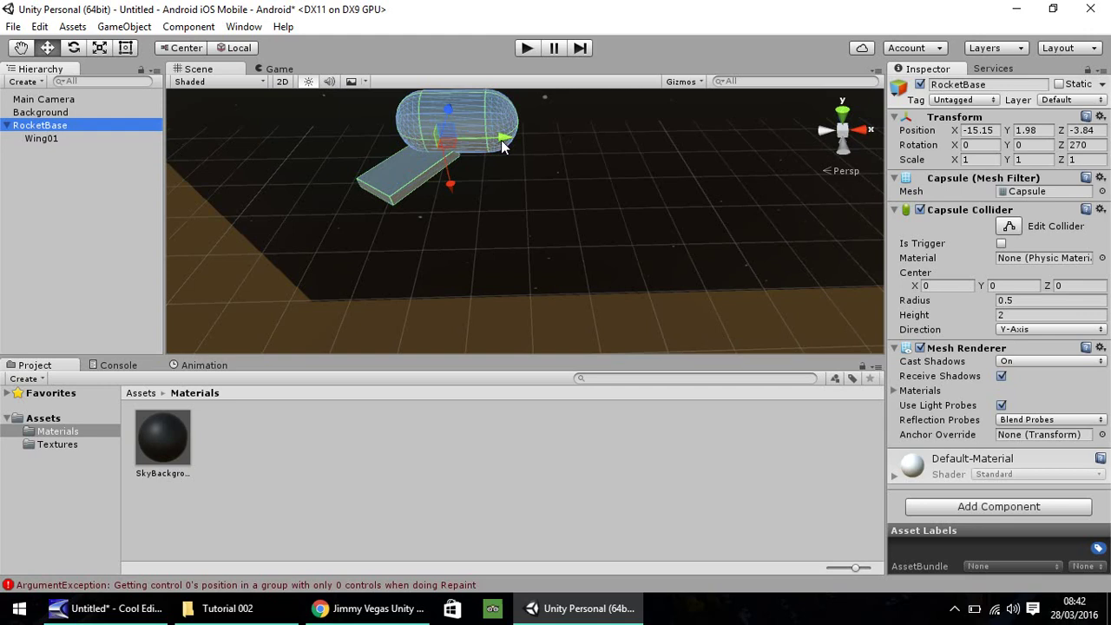
drag(501, 140, 528, 144)
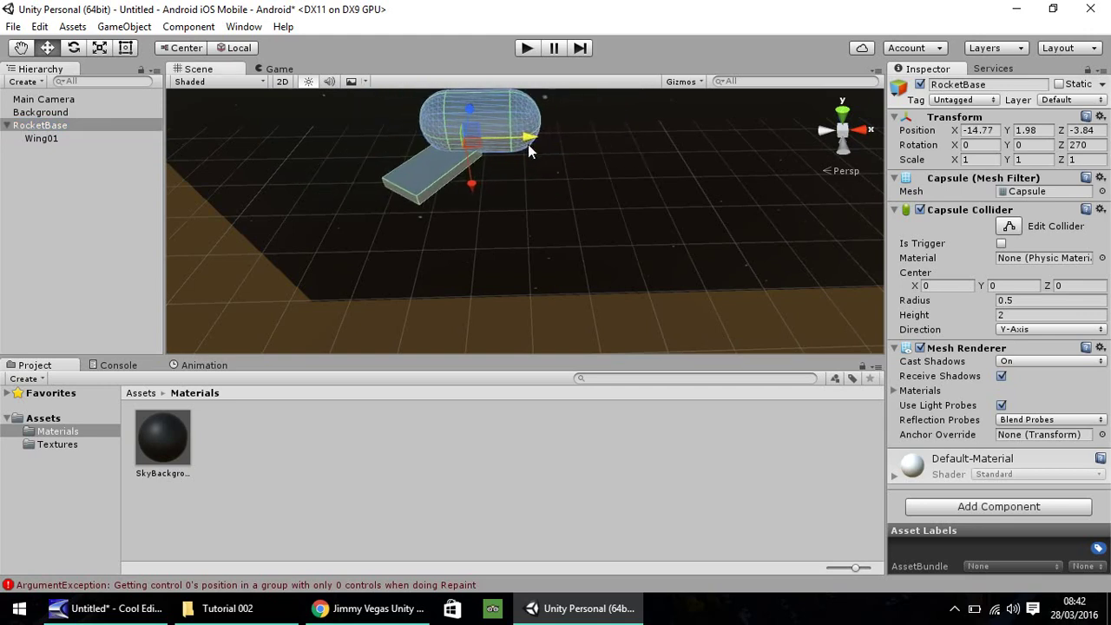
key(ctrl+z)
Try moving Wing01 independently of RocketBase, and undo the move
click(35, 141)
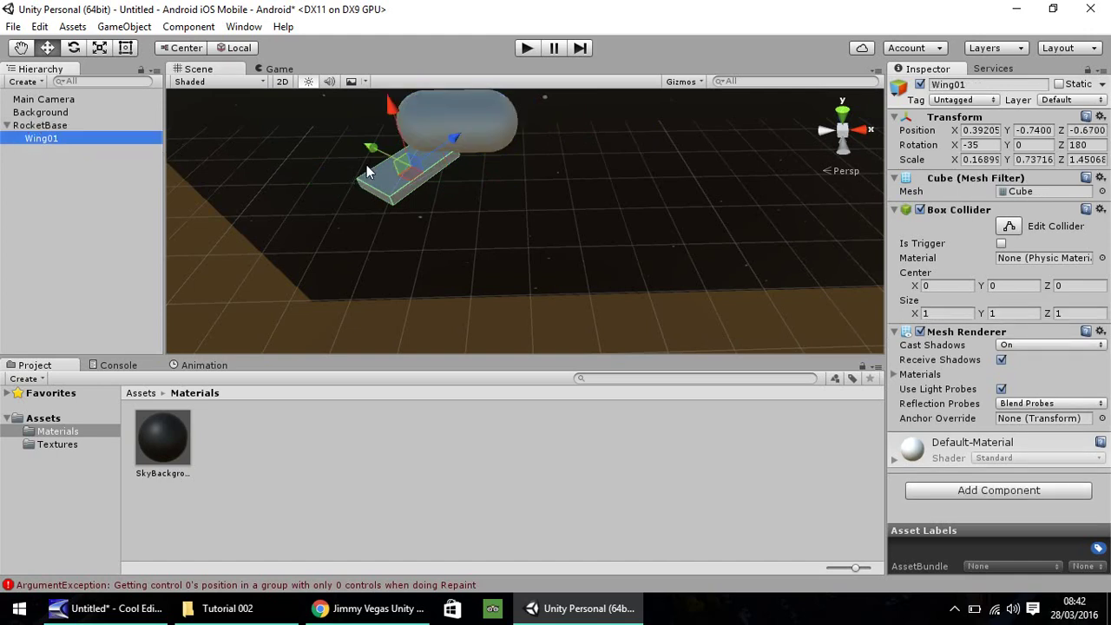
drag(366, 151, 386, 166)
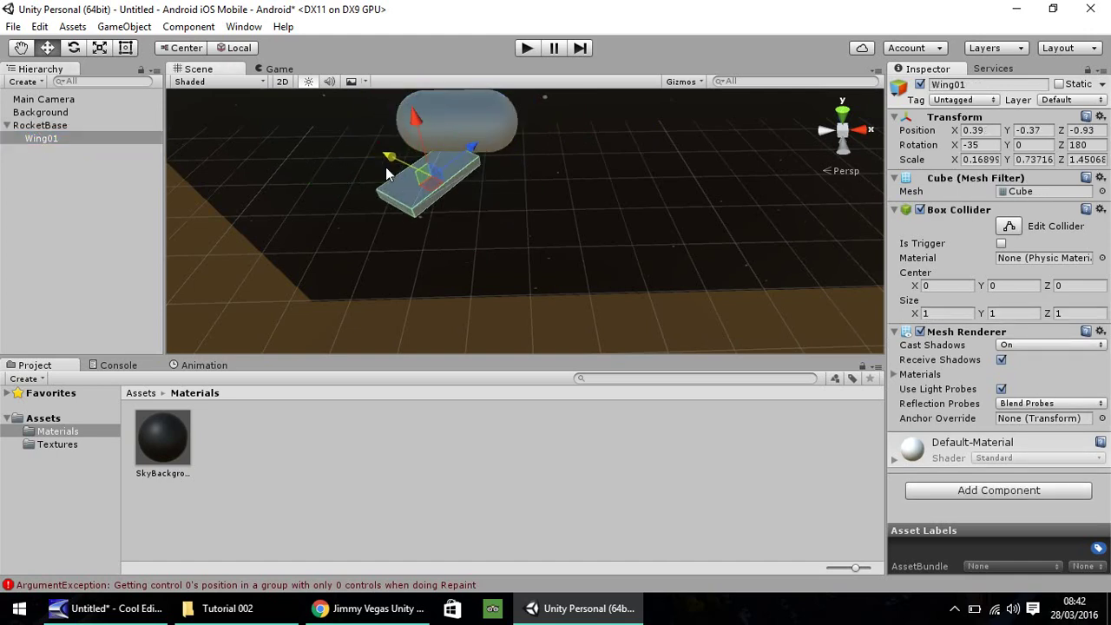
key(ctrl+z)
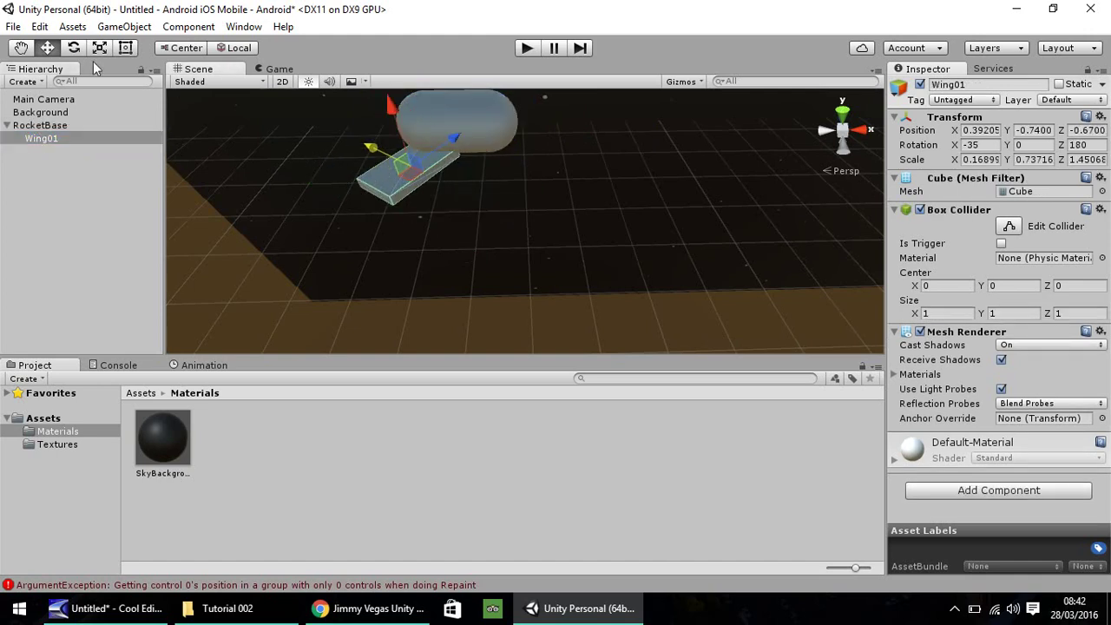
Move Wing01 against the side of the capsule, at a local position of about X 0.02, Y -0.38, Z -0.62
click(20, 47)
alt+drag(379, 164, 270, 183)
alt+drag(531, 191, 307, 254)
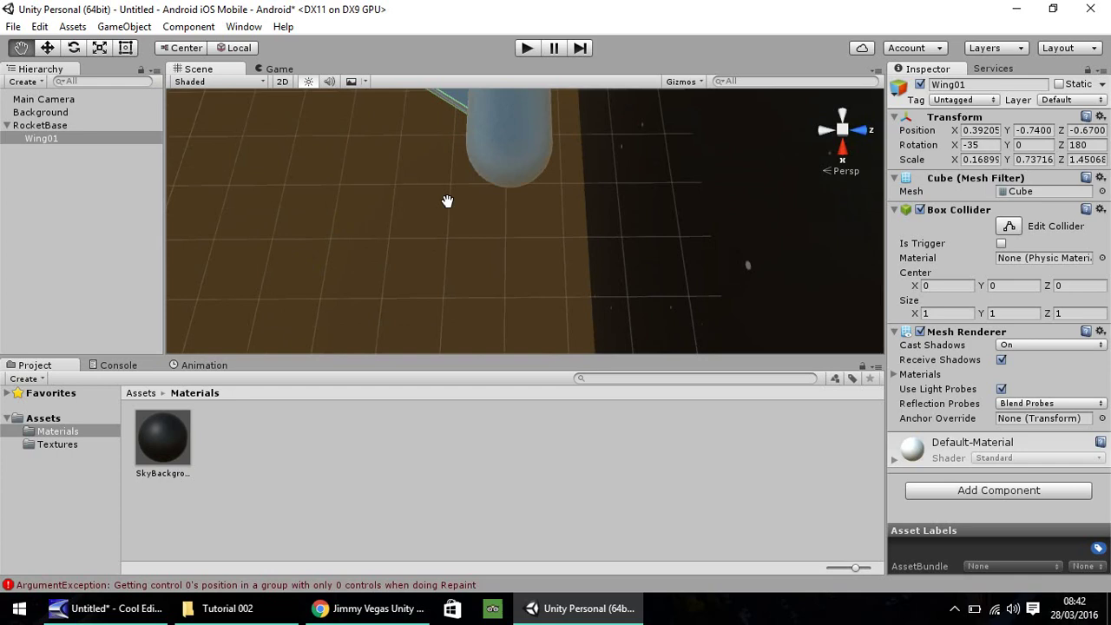
drag(470, 157, 441, 217)
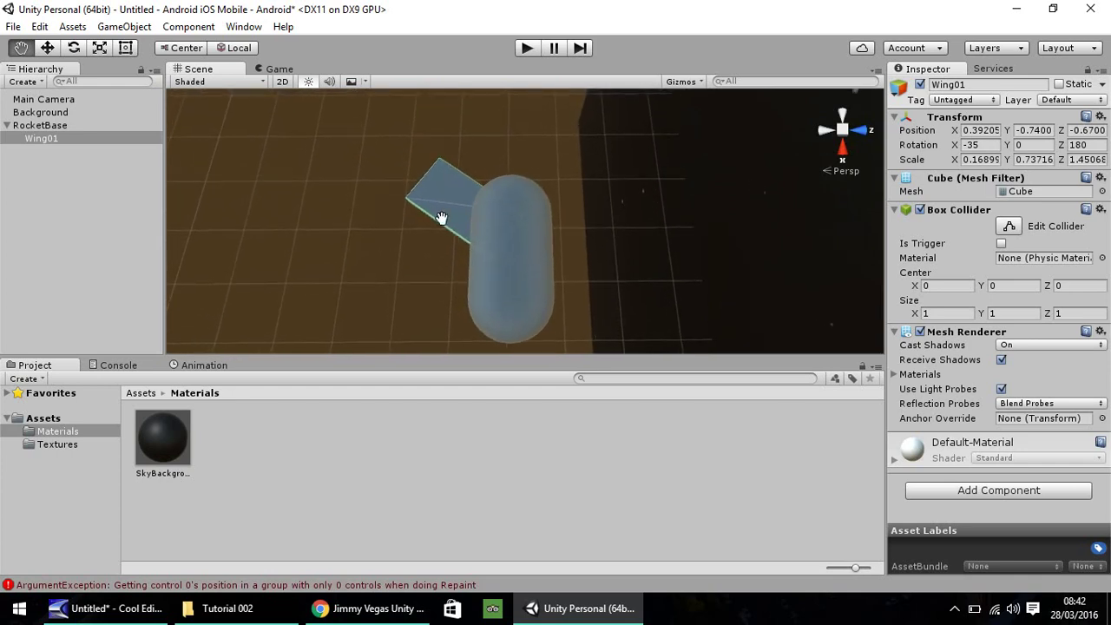
click(46, 48)
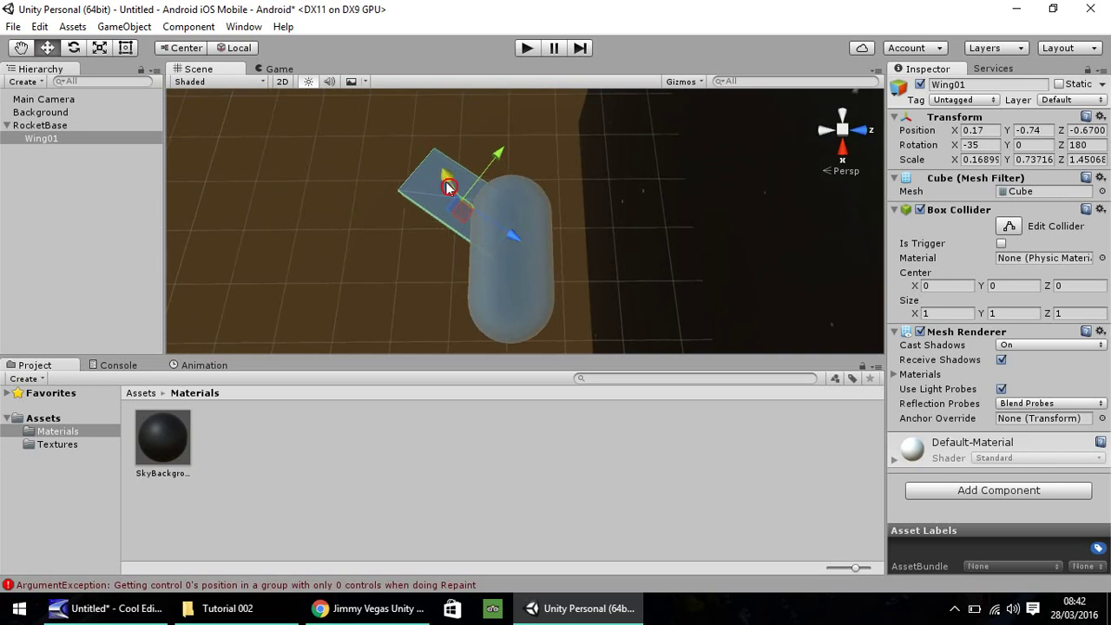
drag(449, 183, 515, 260)
Duplicate Wing01 and move the copy to the opposite side of the capsule, at a local Z of about 0.56
click(20, 48)
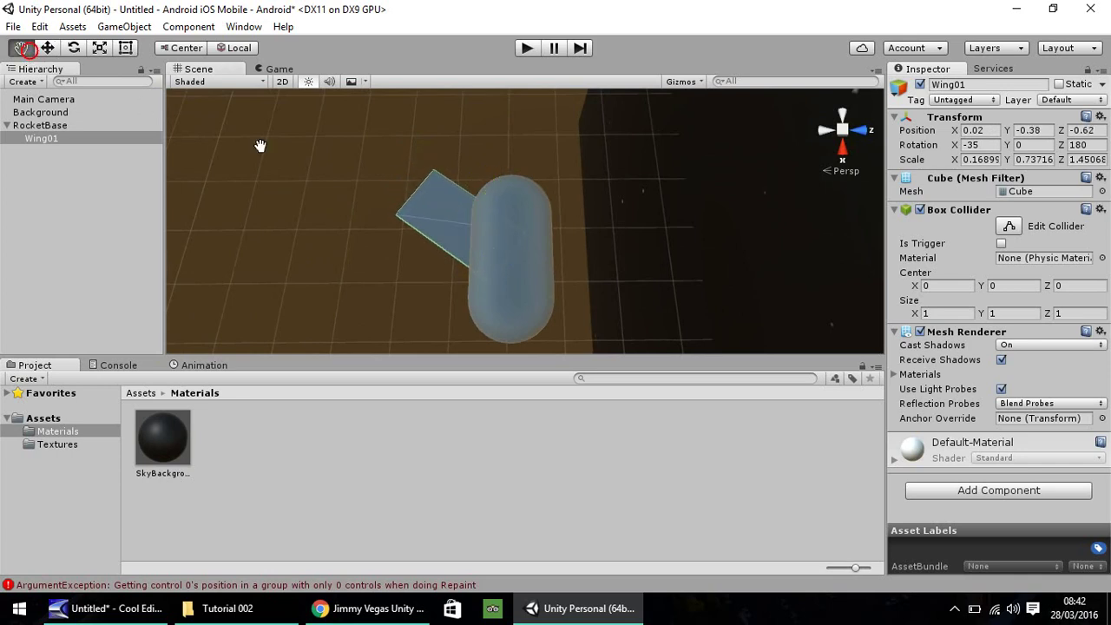
alt+drag(438, 143, 373, 208)
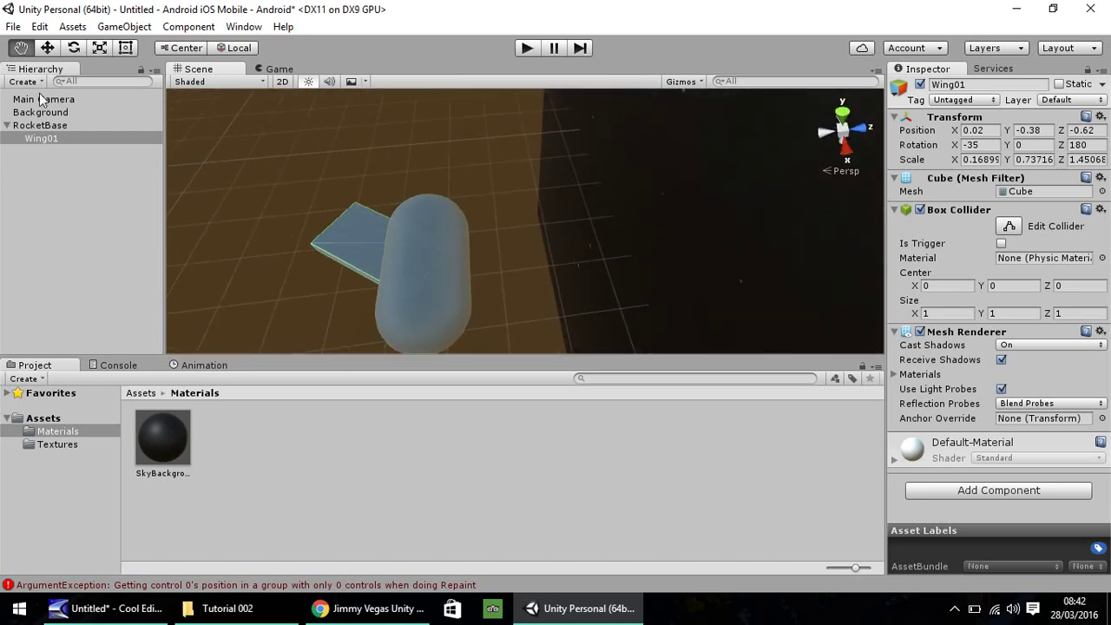
click(47, 48)
click(51, 137)
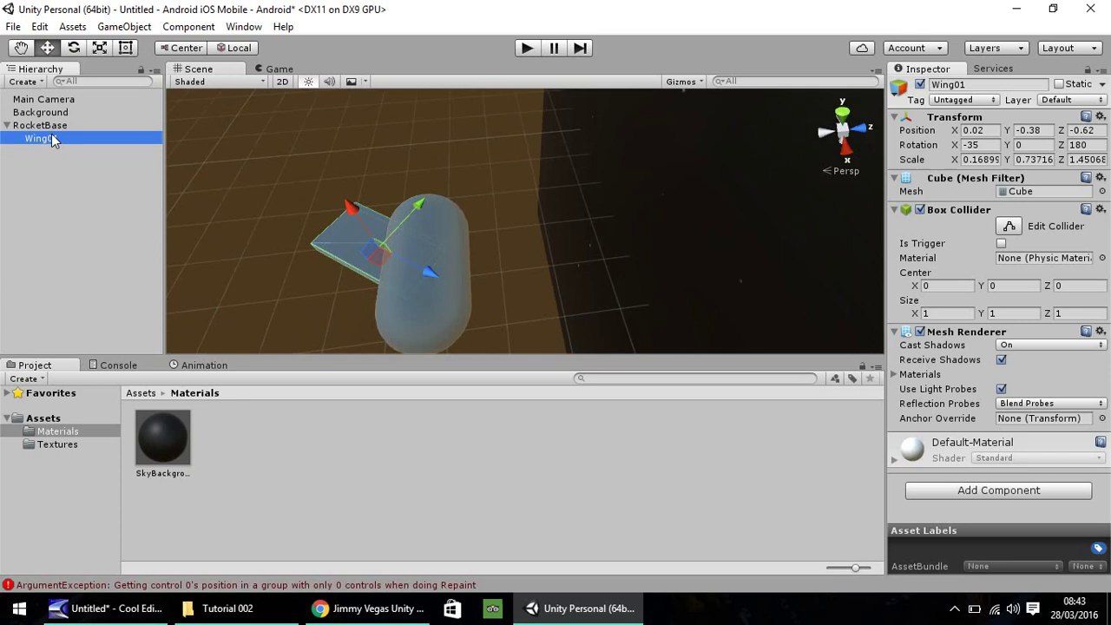
key(ctrl+d)
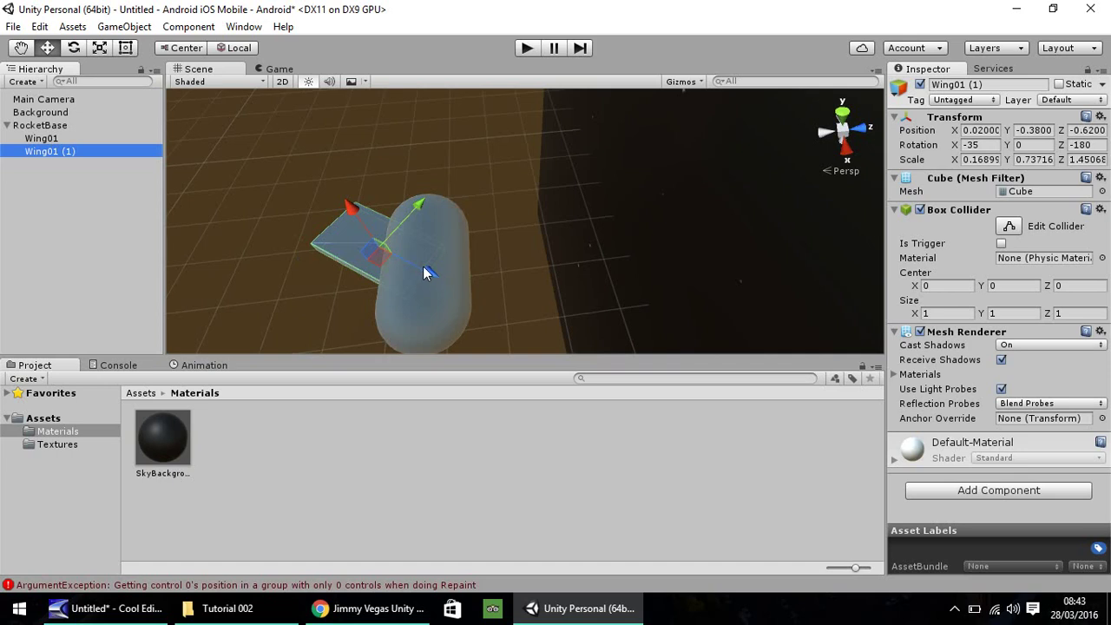
drag(423, 265, 512, 298)
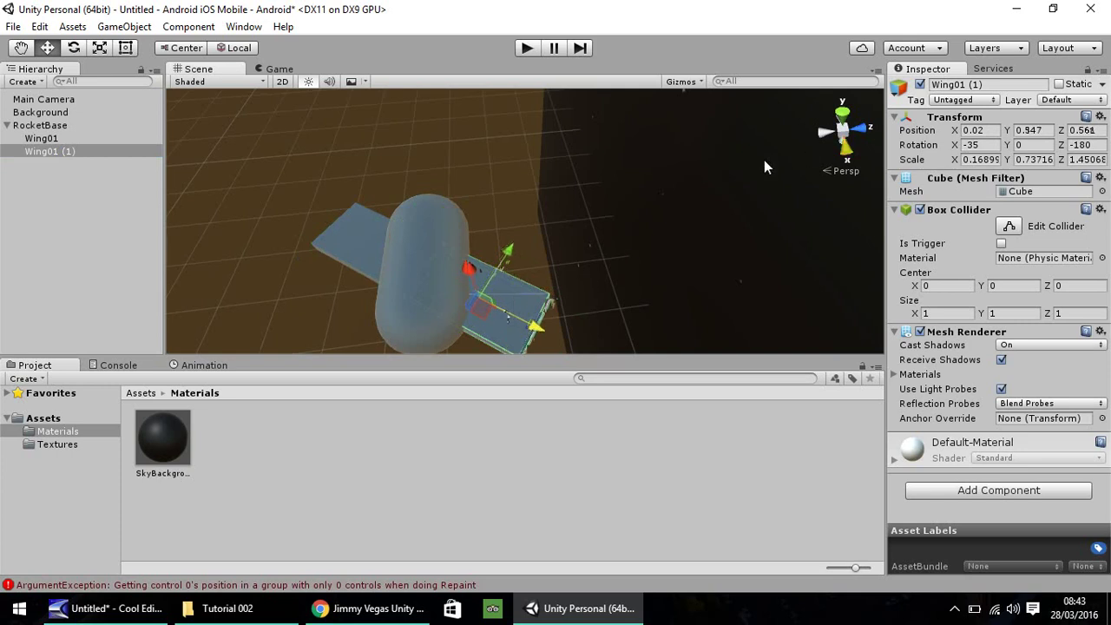
Try a Y rotation of 90 on the copied wing, and restore it to 0
click(1030, 145)
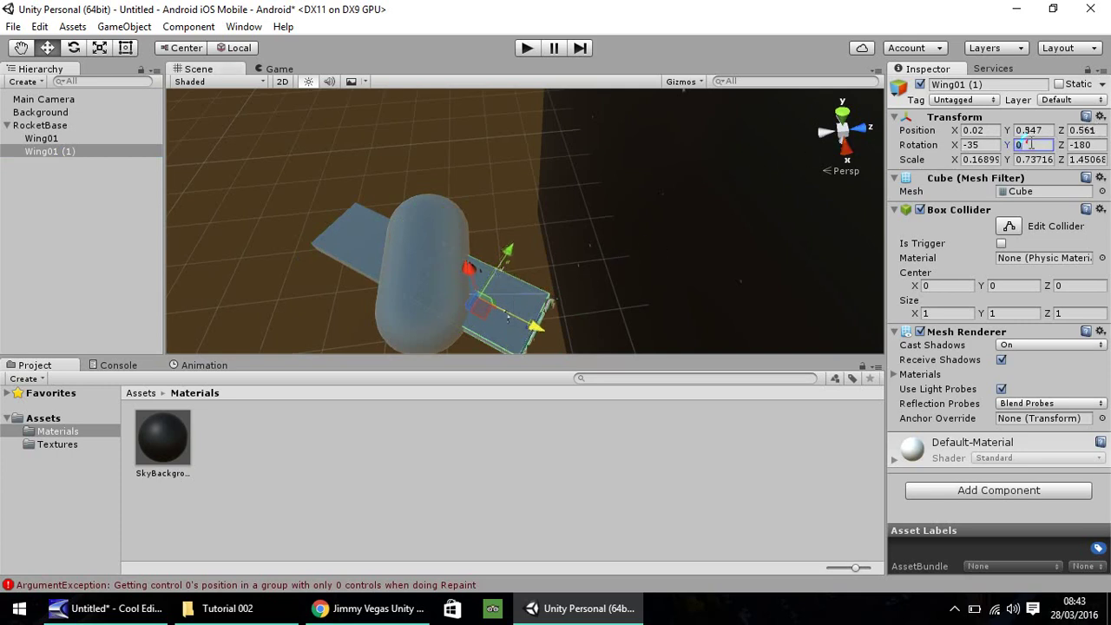
text(90)
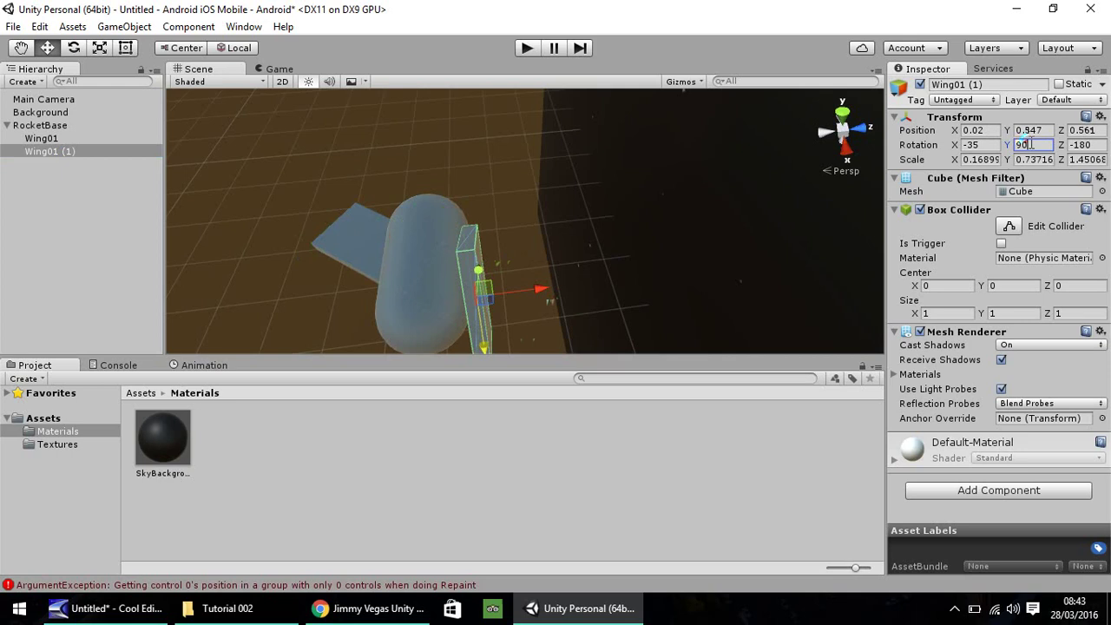
key(BackSpace)
key(BackSpace)
text(0)
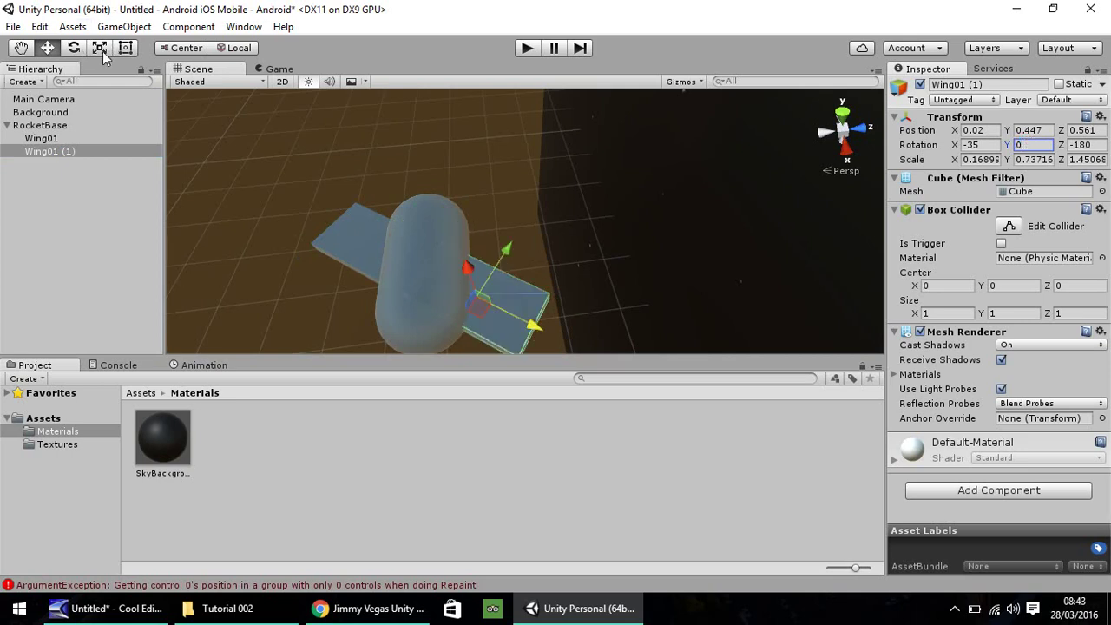
Try rotating the copied wing freely with the Rotate tool, and undo the rotation
click(74, 47)
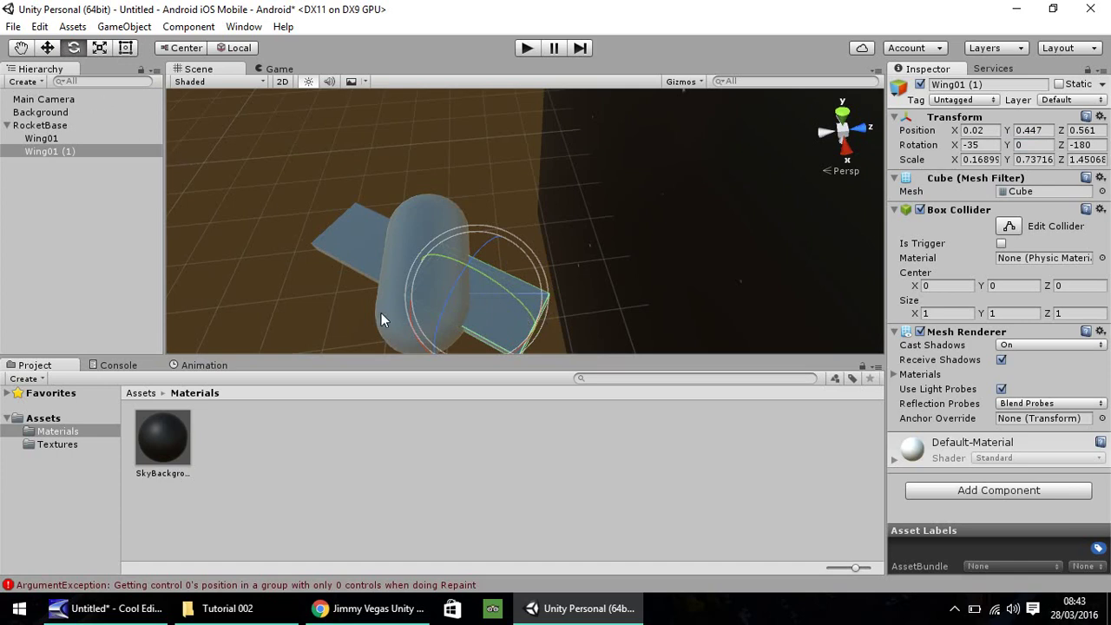
drag(409, 314, 681, 350)
key(ctrl+z)
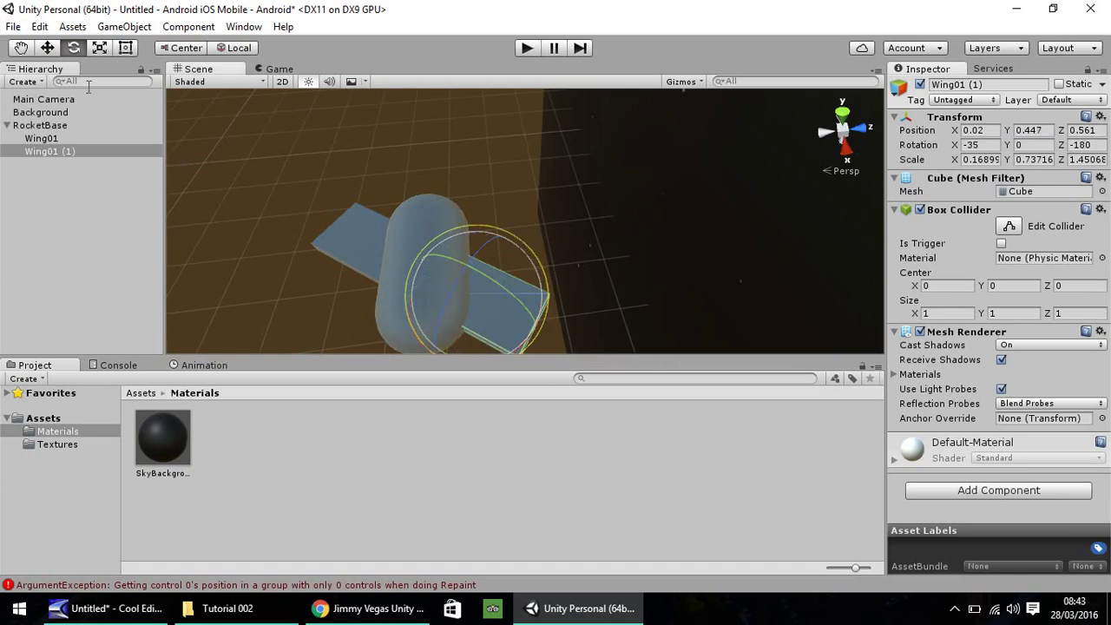
Reshape the copied wing with the Rect tool to a scale of about 1.60 in Y and 0.69 in Z, angling it along the capsule
click(20, 48)
right_drag(261, 167, 230, 165)
click(47, 47)
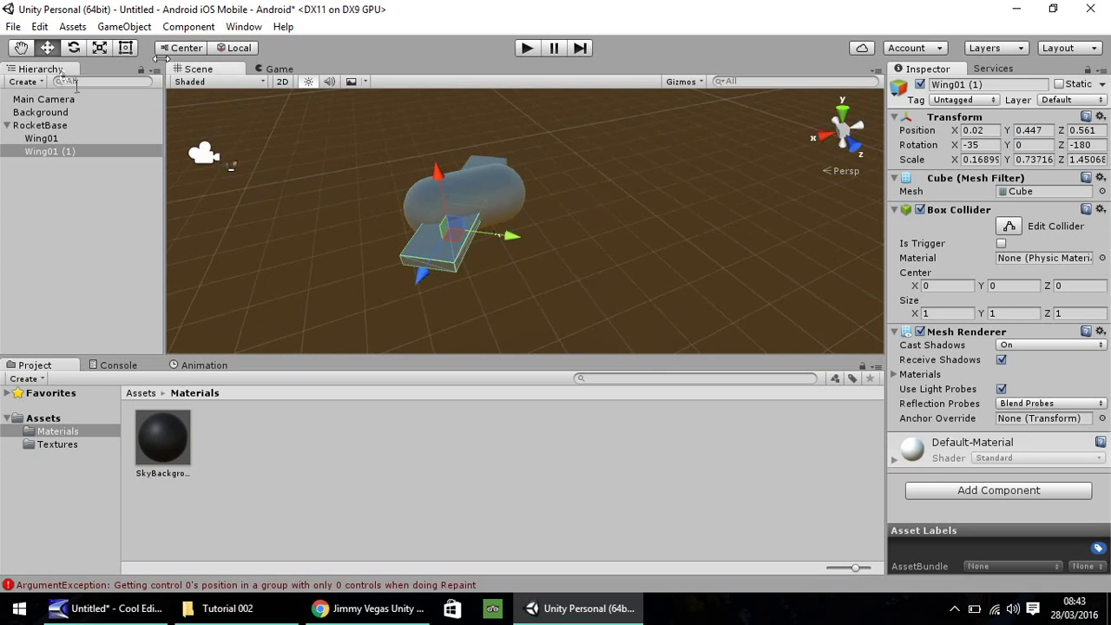
click(126, 48)
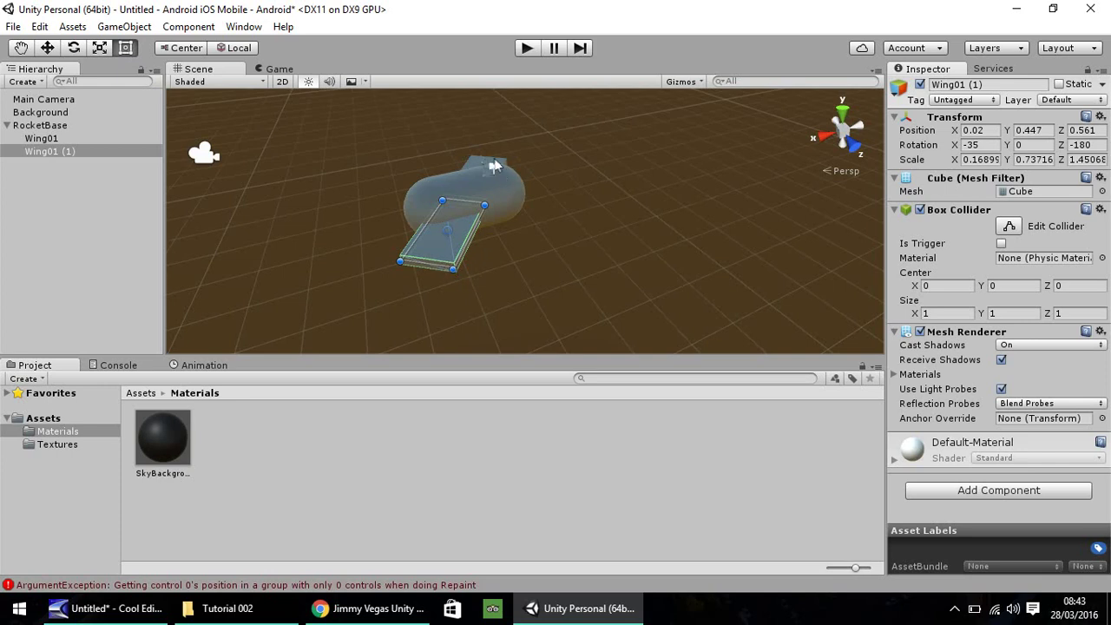
drag(454, 269, 529, 238)
Move the copied wing against the capsule opposite Wing01, at a local position of about X 0.02, Y -0.35, Z 0.46
click(20, 47)
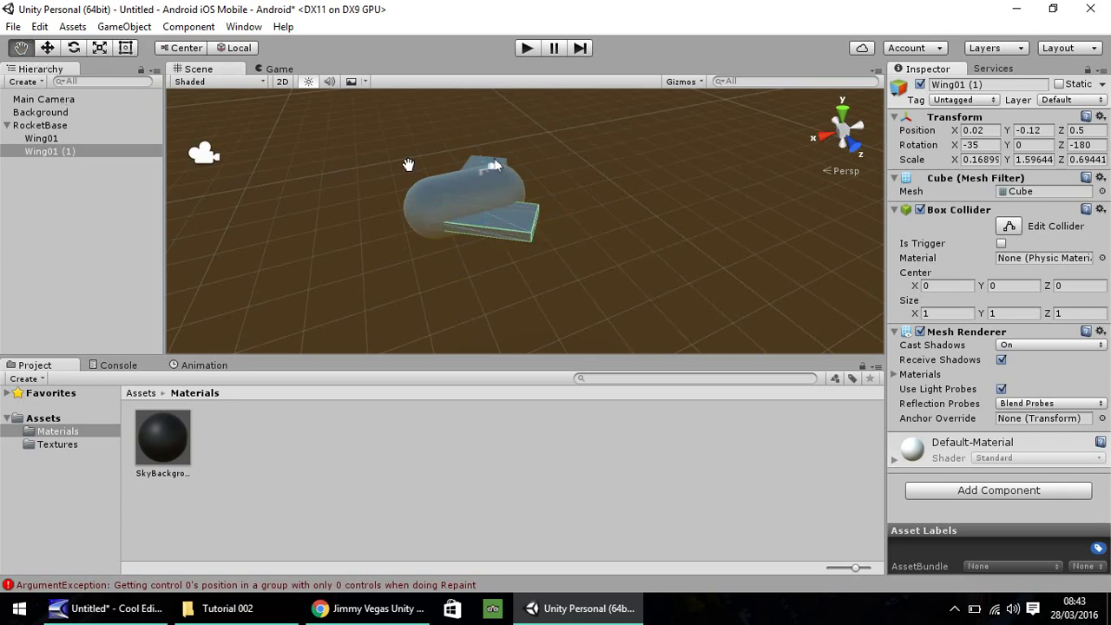
alt+drag(409, 164, 574, 266)
click(48, 48)
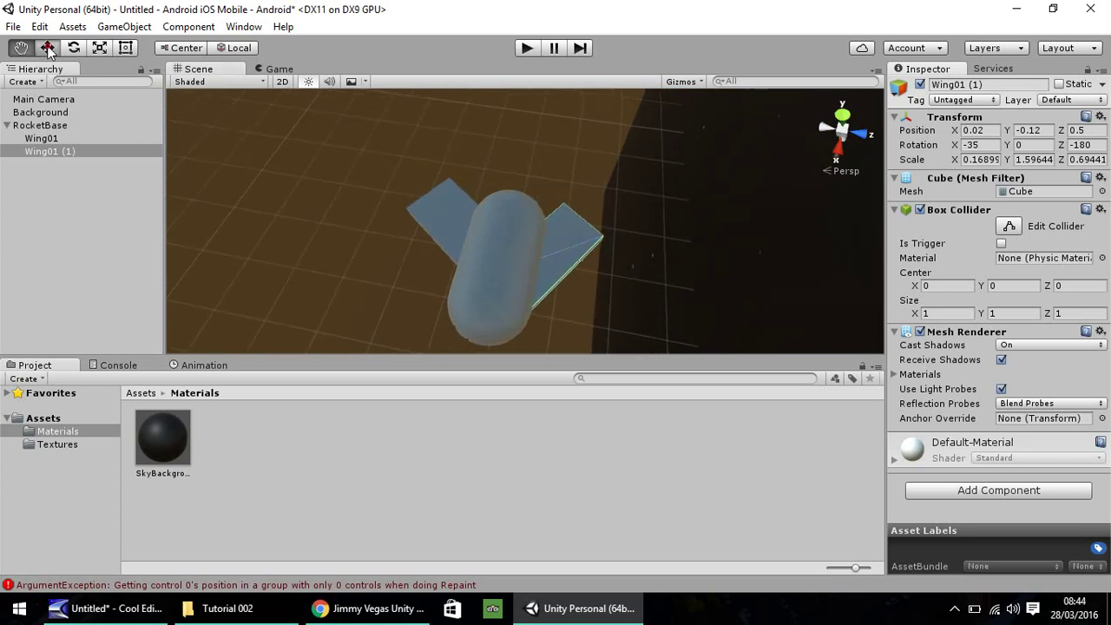
mouse_move(590, 303)
mouse_down()
mouse_move(608, 278)
mouse_move(597, 283)
mouse_up()
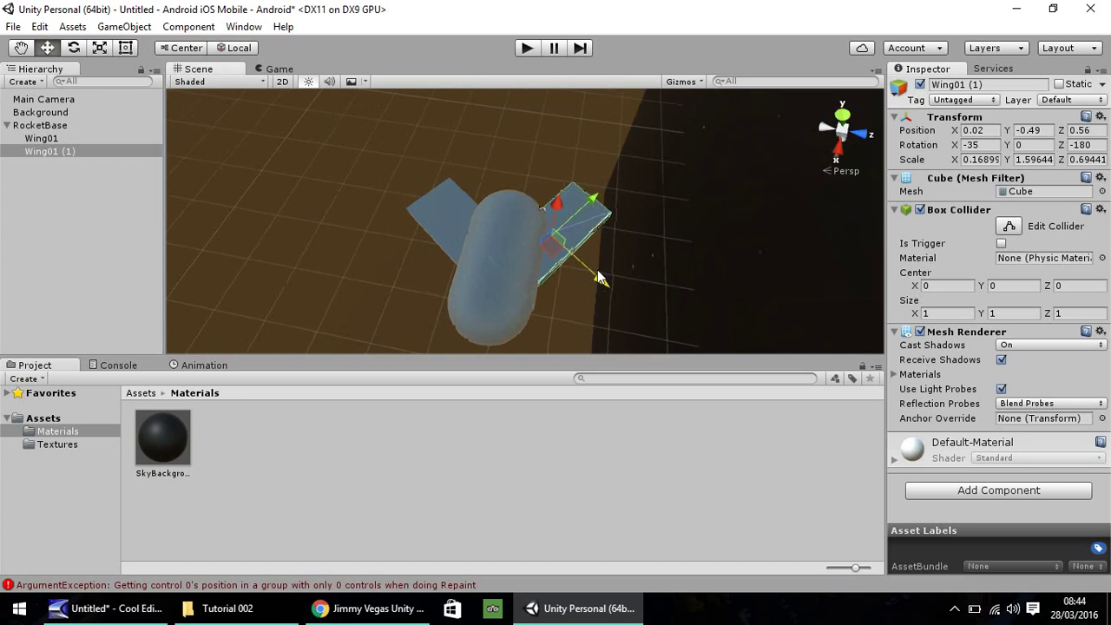
drag(591, 210, 583, 217)
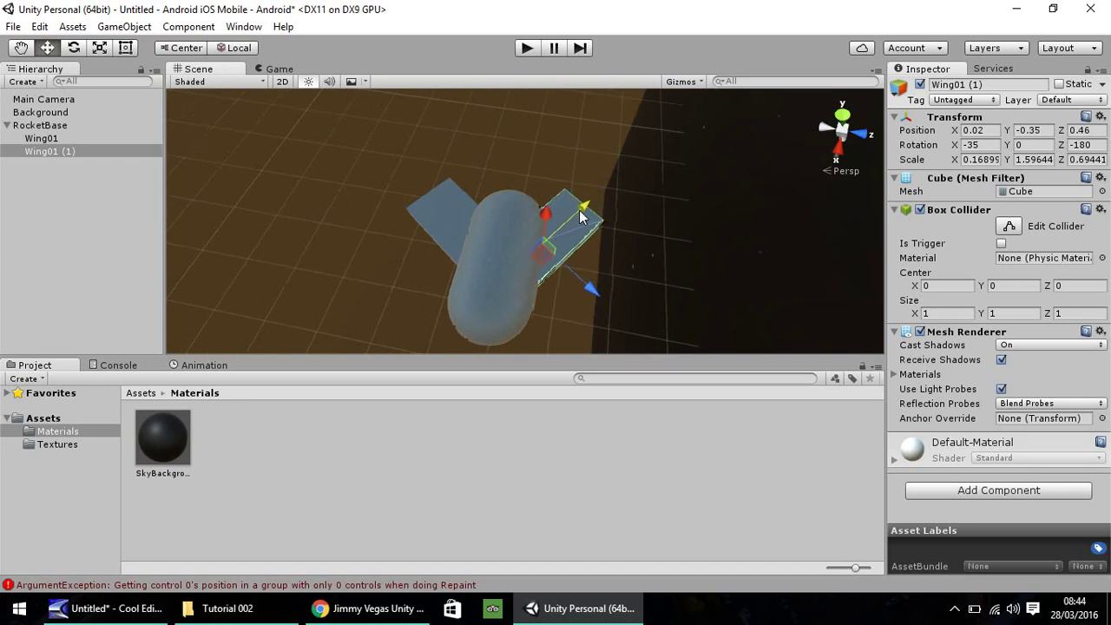
click(20, 47)
right_drag(257, 165, 509, 206)
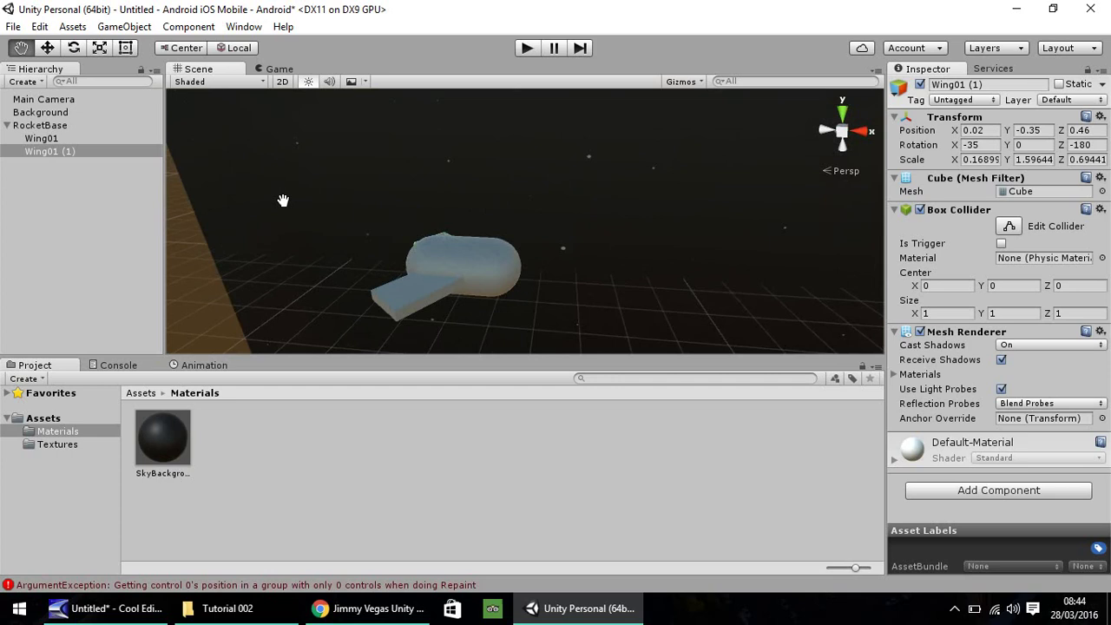
Rename the copied wing, Wing01 (1), as Wing02
right_click(45, 154)
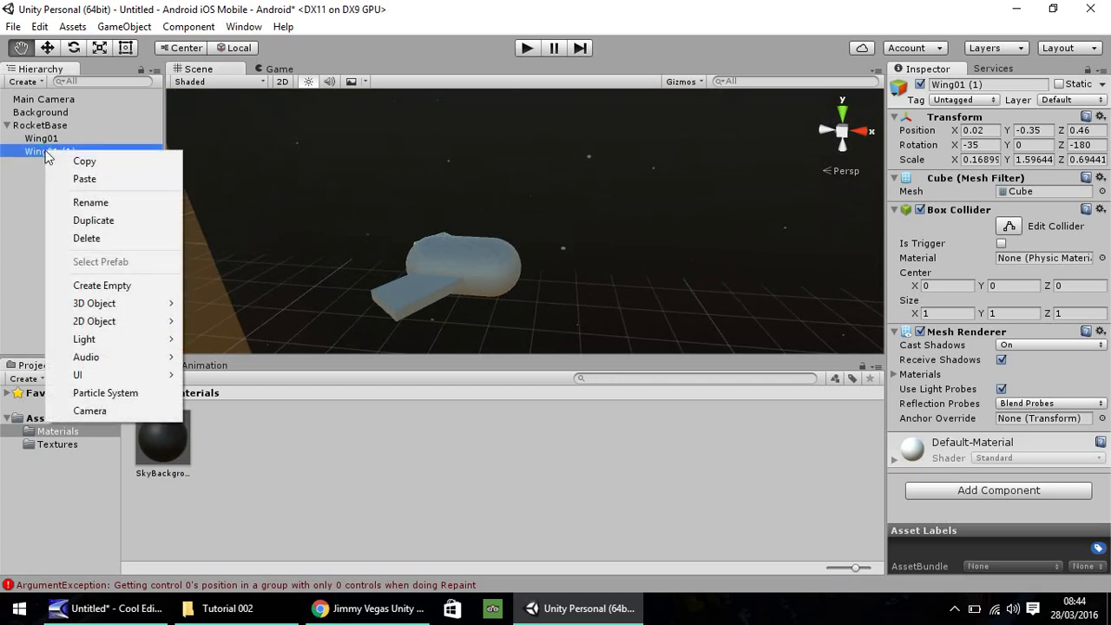
click(93, 203)
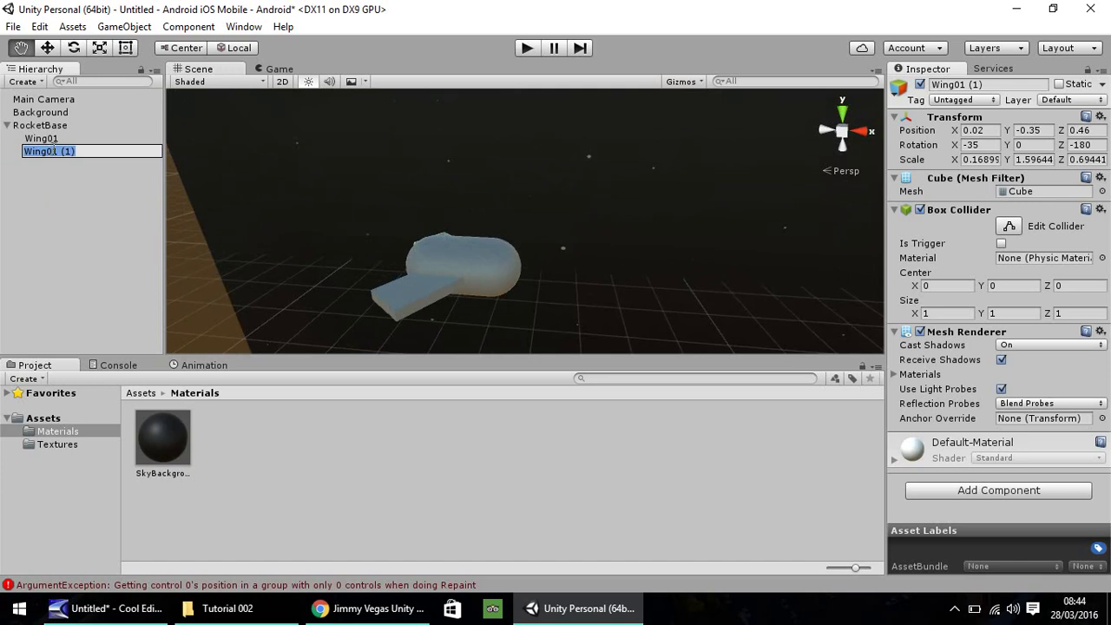
drag(53, 151, 104, 151)
text(2)
key(Return)
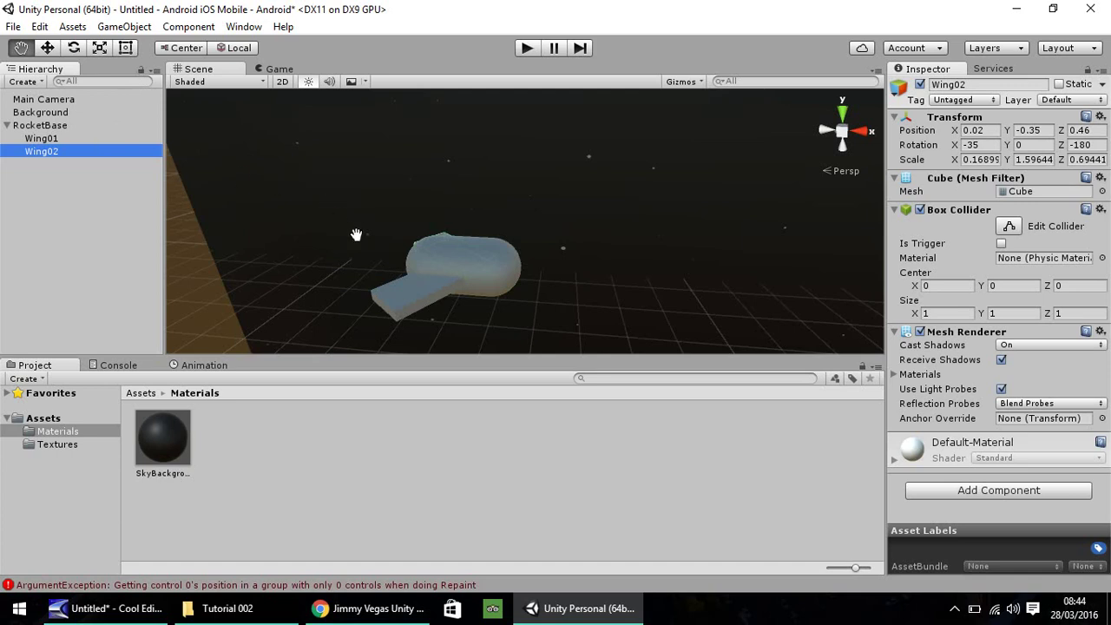
Add a cube to the scene and move it over the rocket capsule, at about X -15.42, Y 2.1, Z -3.89
drag(355, 235, 424, 248)
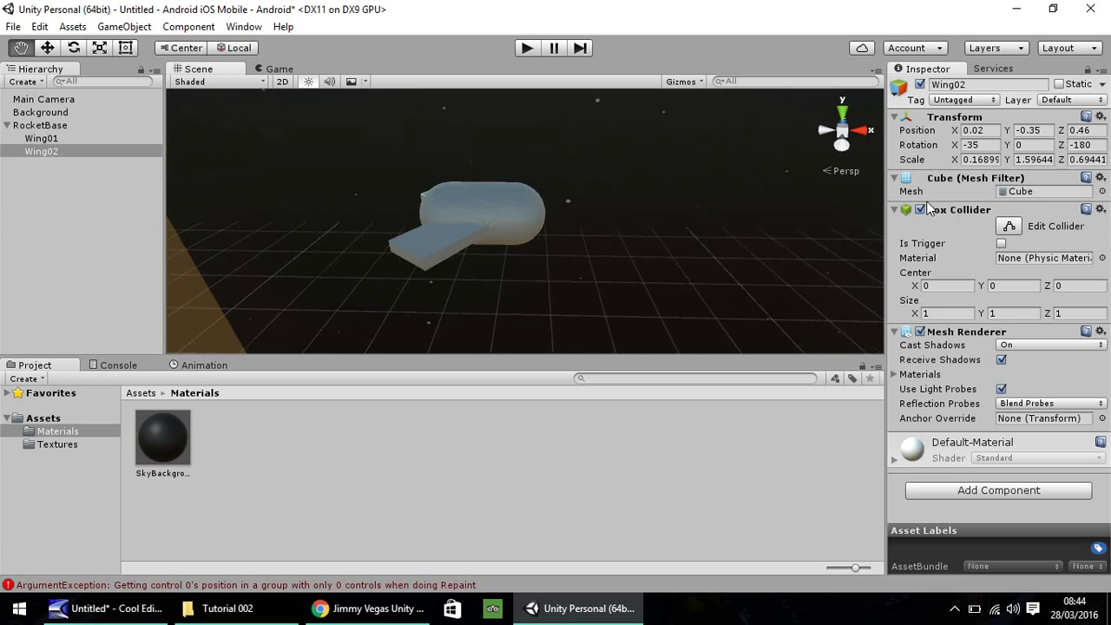
click(125, 26)
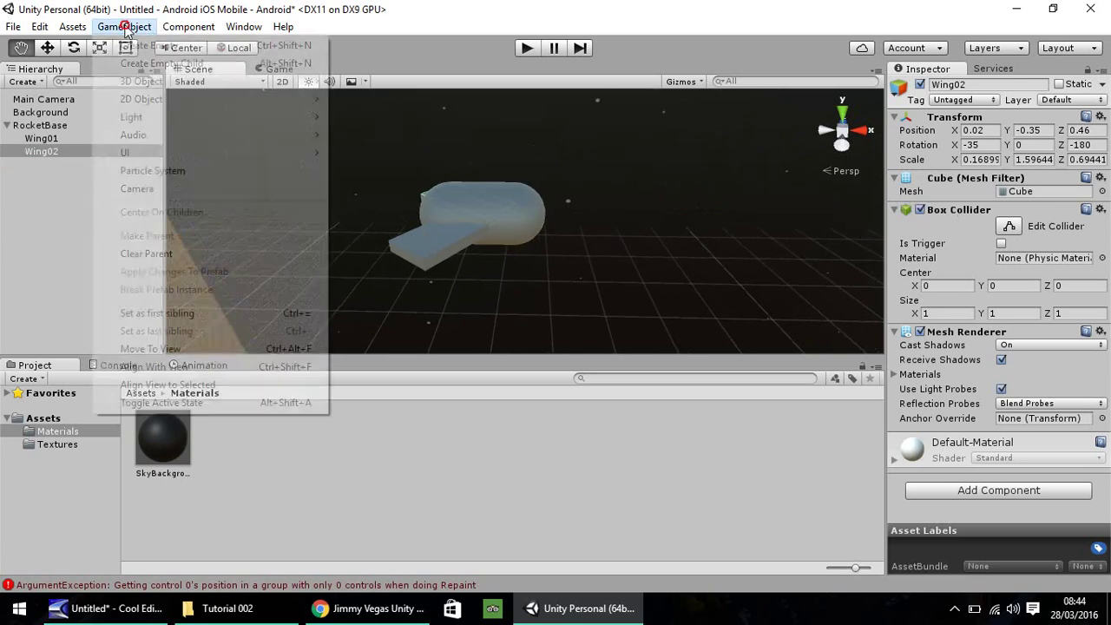
click(136, 82)
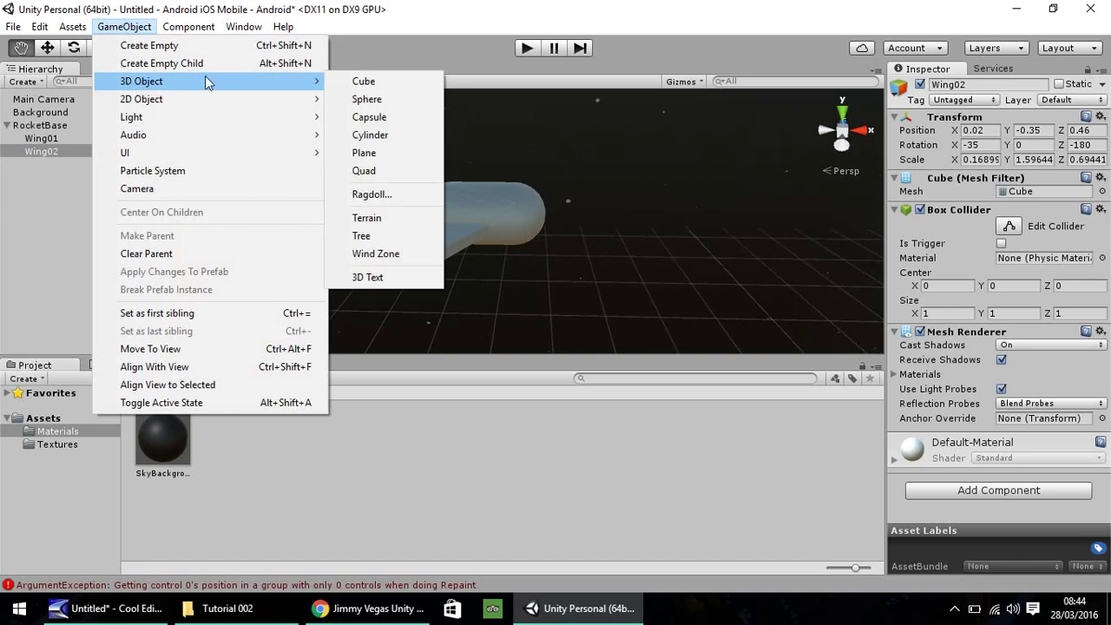
click(364, 82)
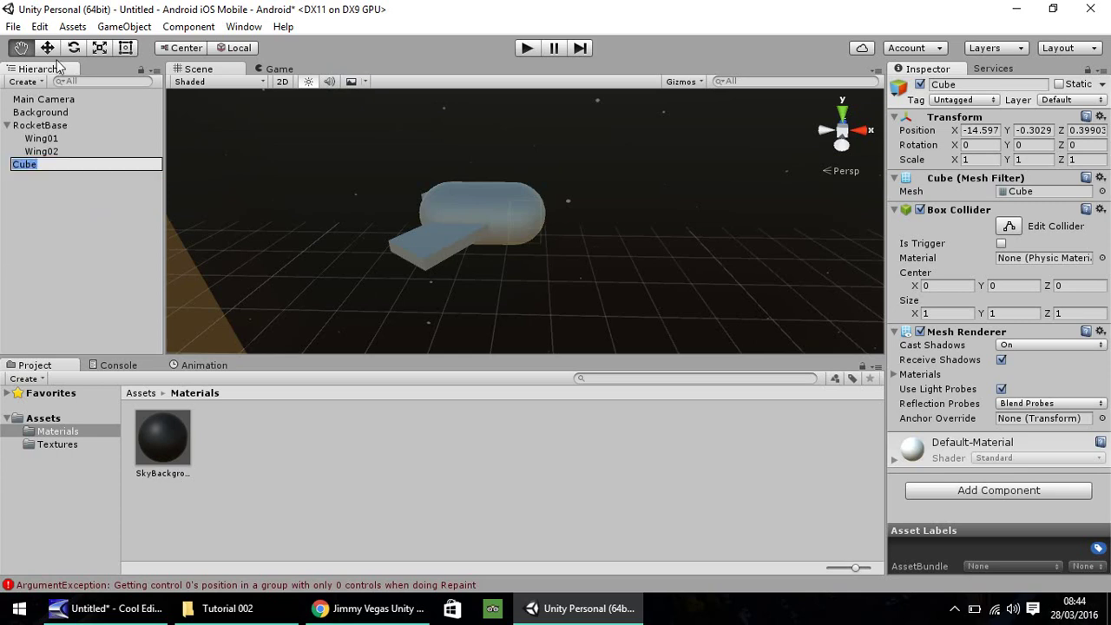
click(46, 48)
mouse_move(527, 196)
mouse_down()
mouse_move(525, 247)
mouse_move(521, 178)
mouse_move(525, 208)
mouse_move(526, 186)
mouse_up()
drag(583, 209, 531, 213)
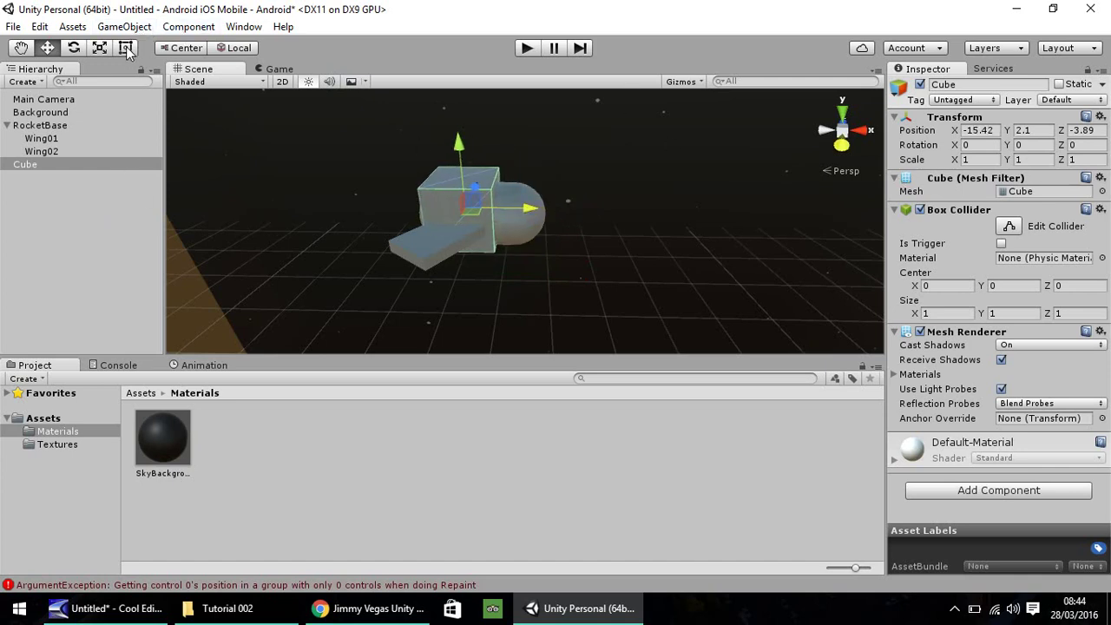
Set the cube's X scale to 2 and move it along X to about -15.12 so it encloses the capsule
click(981, 160)
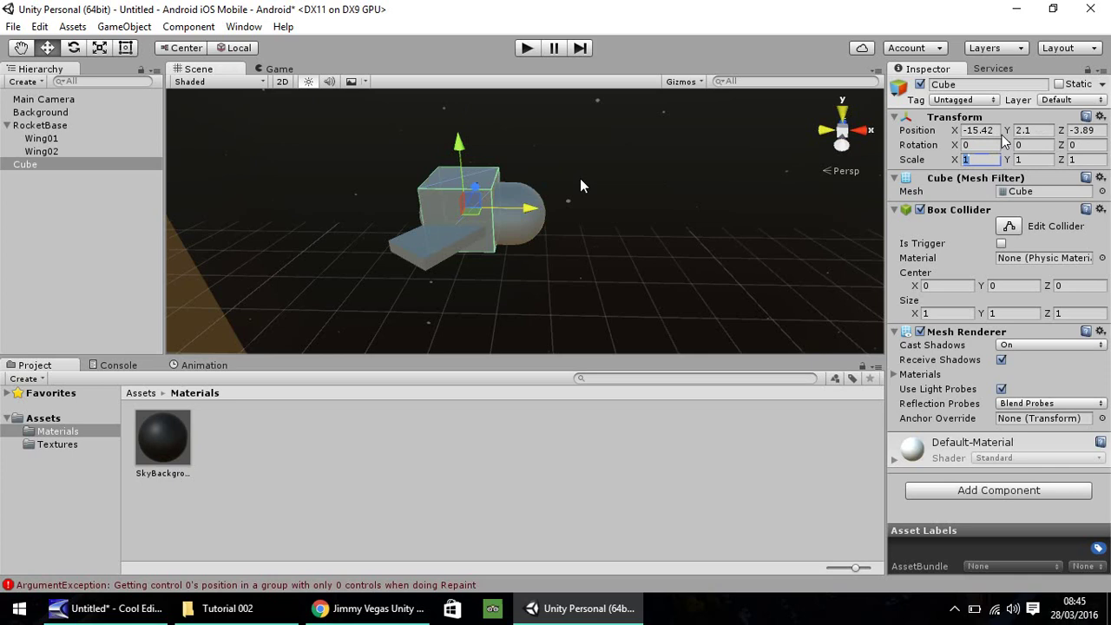
text(2)
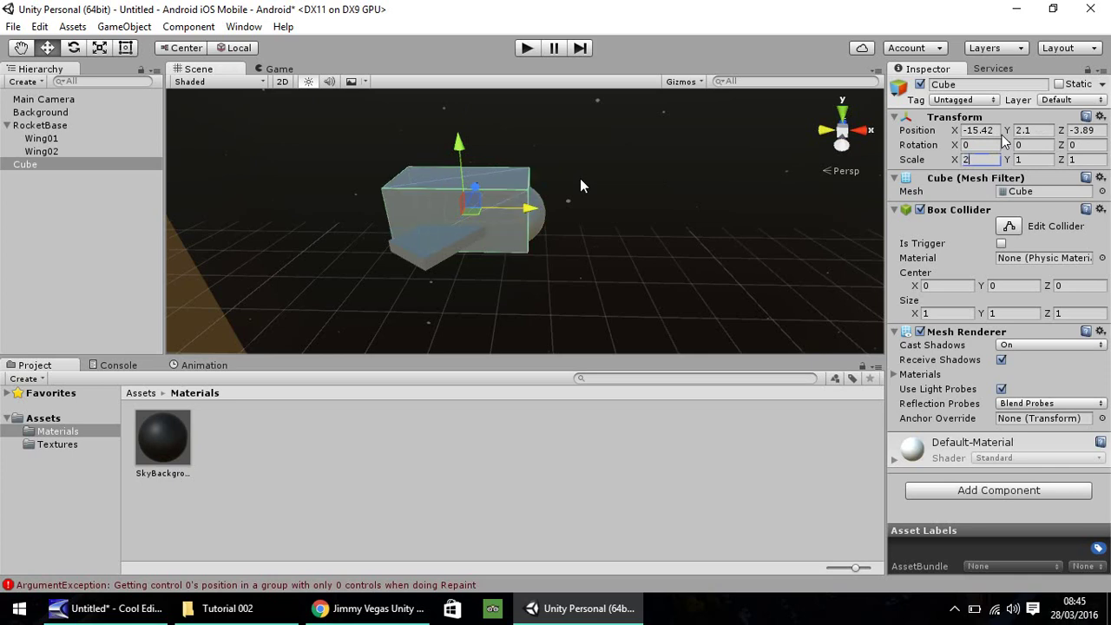
drag(531, 212, 553, 215)
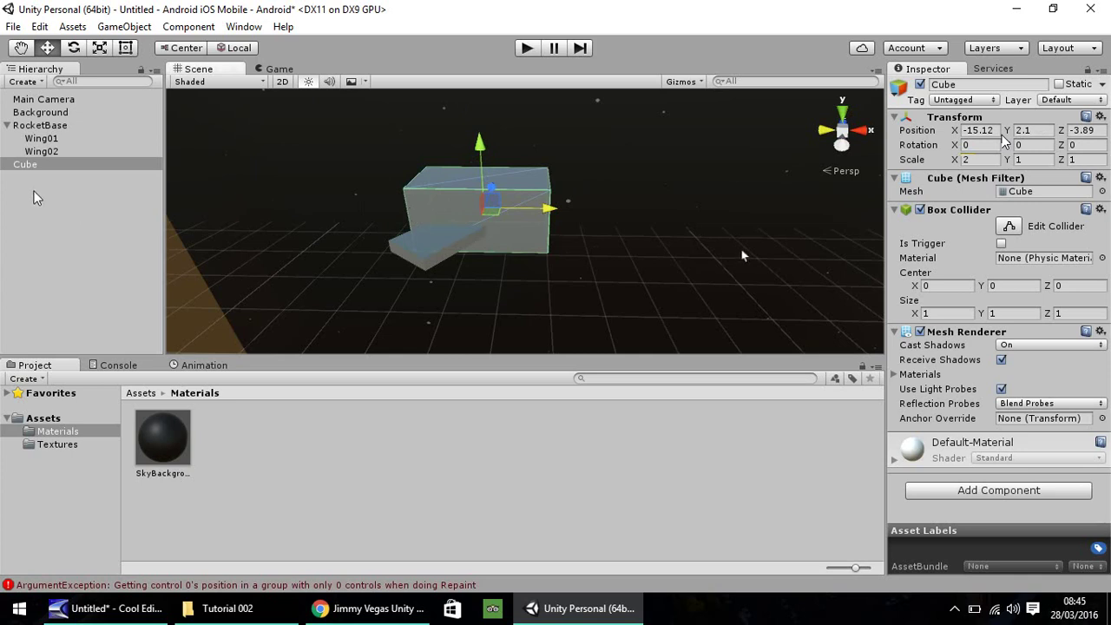
Rename the cube as TheRocket
right_click(24, 168)
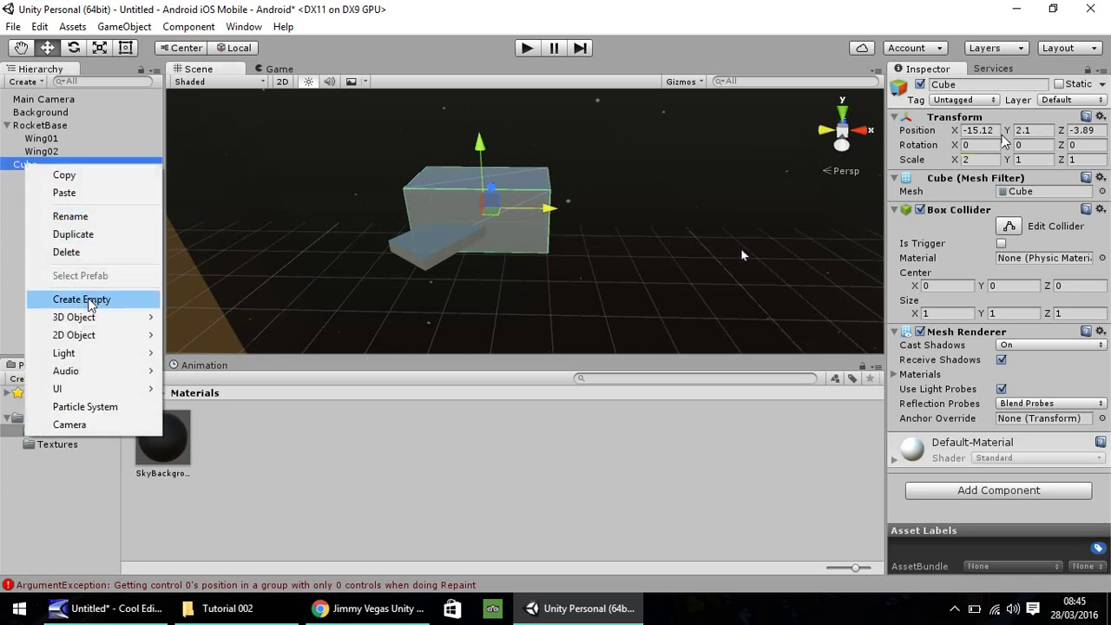
click(75, 221)
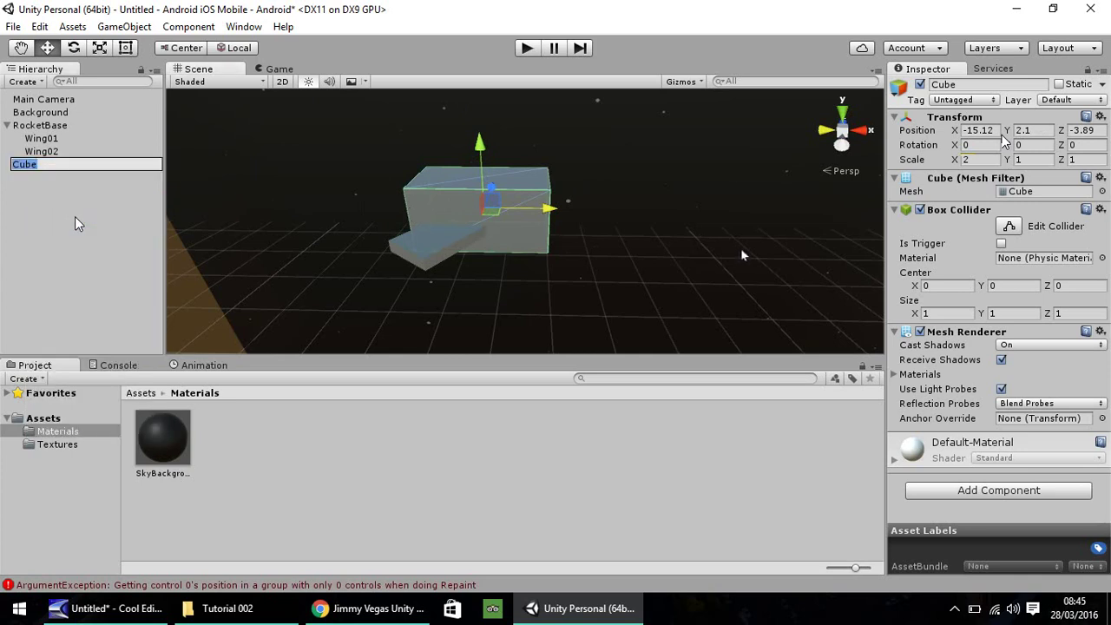
text(TheRo)
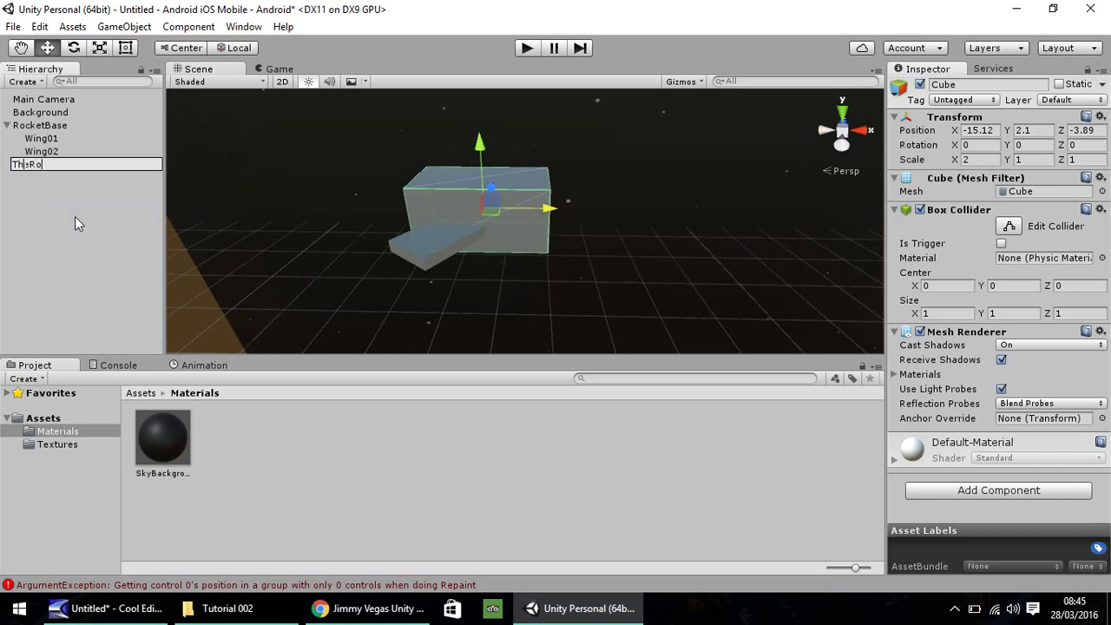
text(cket)
key(Return)
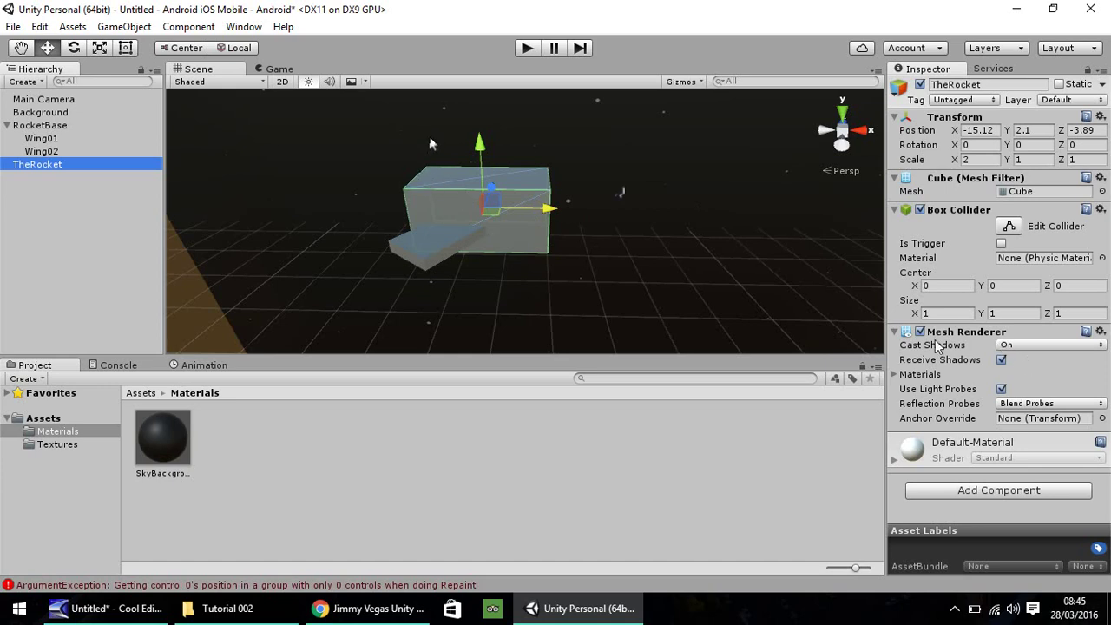
Disable the Mesh Renderer of TheRocket and make RocketBase its child
click(920, 332)
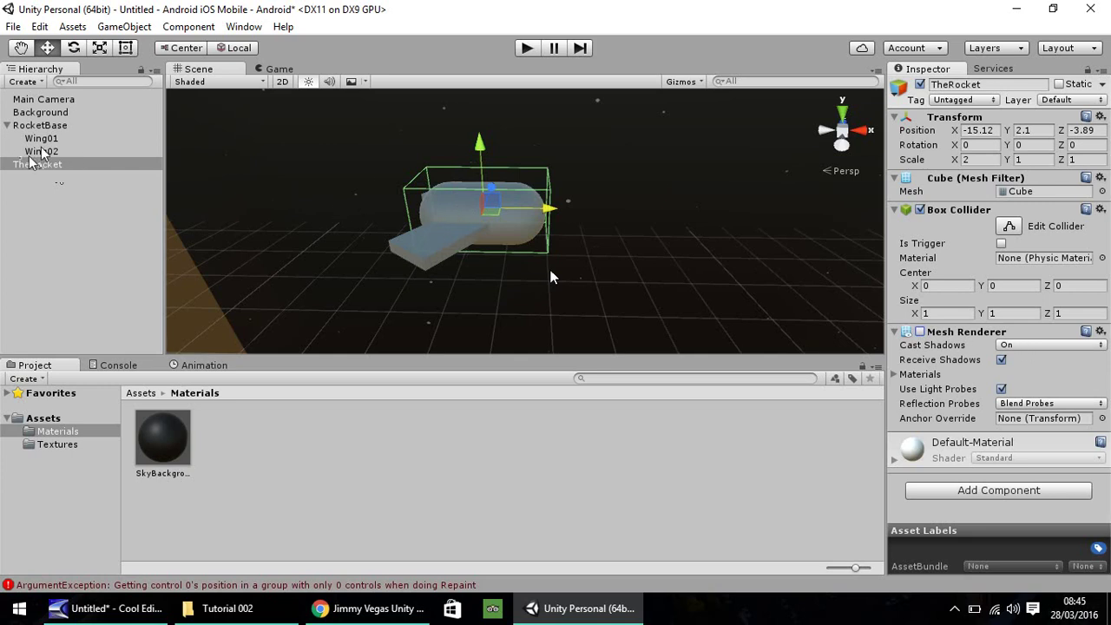
mouse_move(30, 162)
mouse_down()
mouse_move(39, 157)
mouse_move(38, 170)
mouse_up()
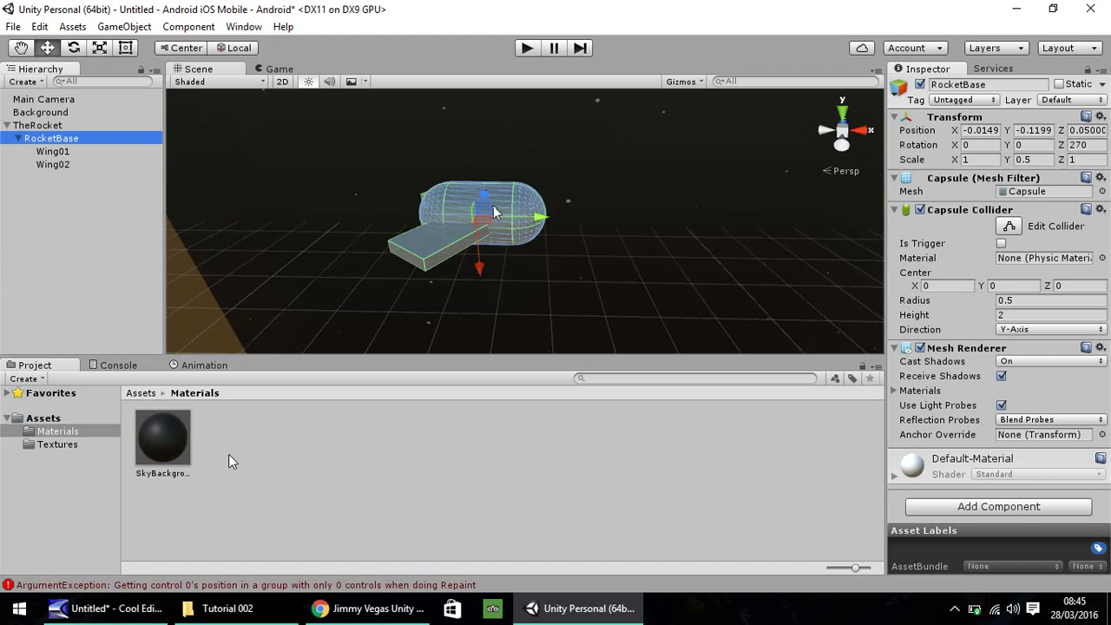
Create a new material named RocketColor001 in the Materials folder
click(93, 445)
click(61, 432)
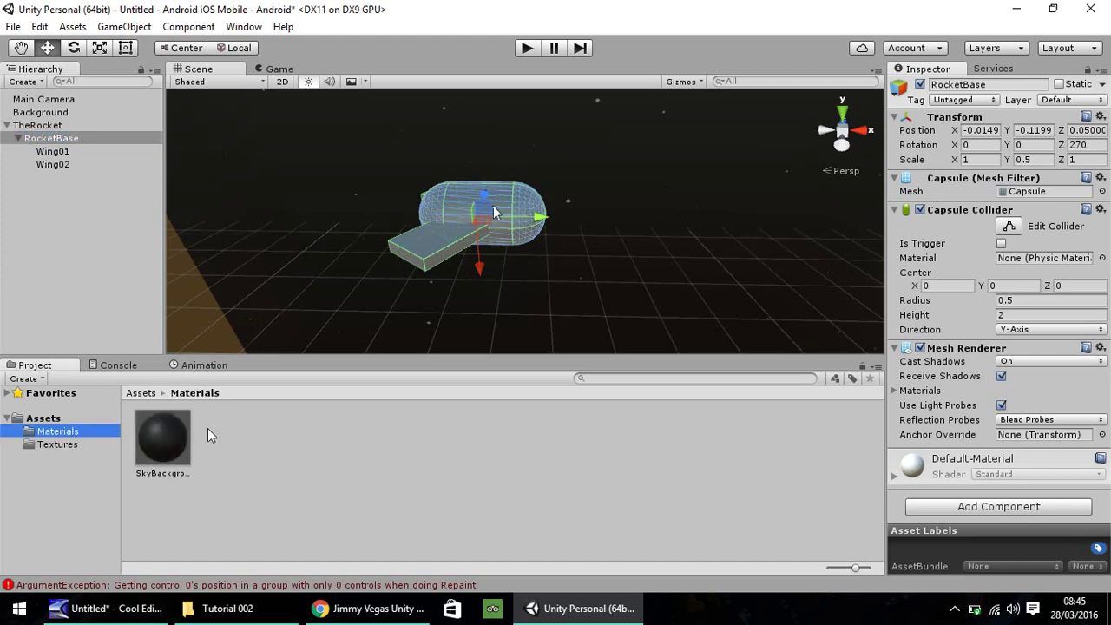
click(234, 432)
right_click(234, 431)
mouse_move(402, 134)
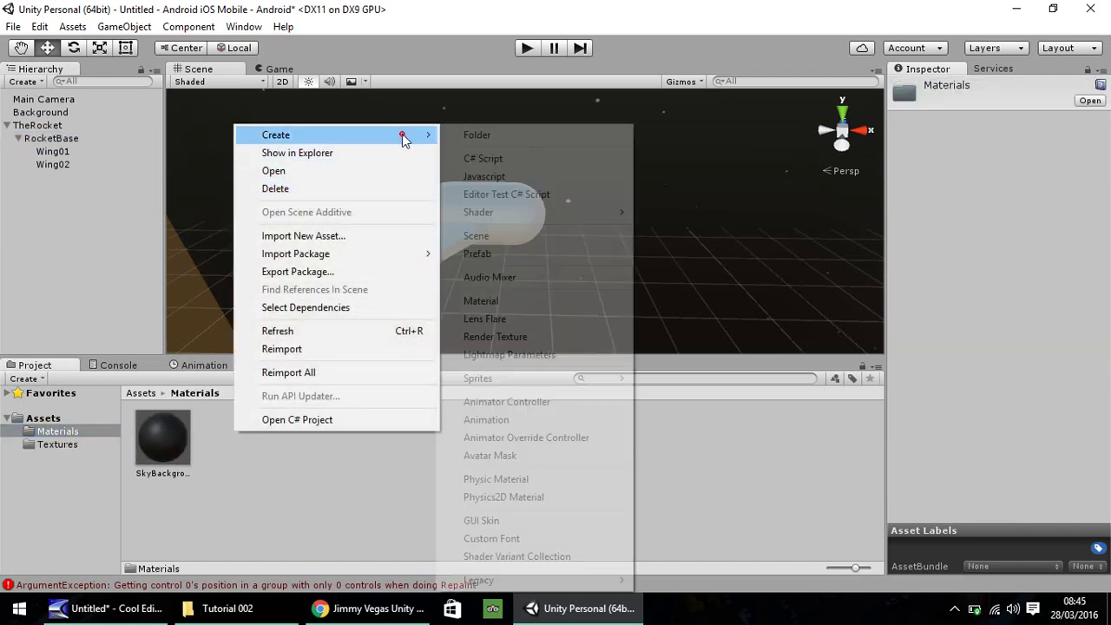
click(486, 301)
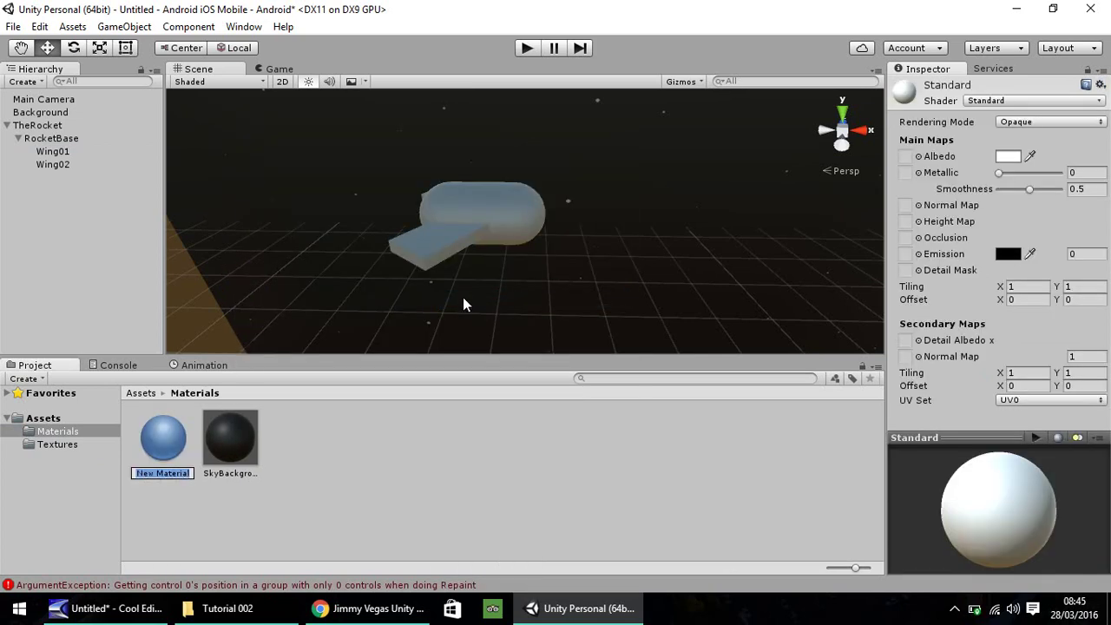
text(RocketColor001)
key(Return)
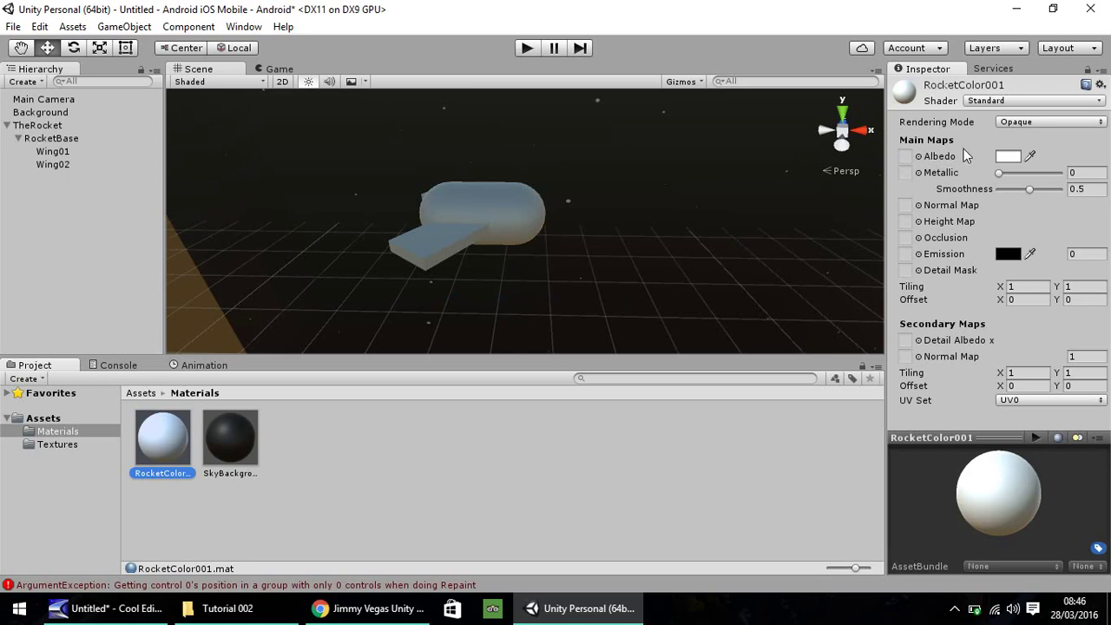
Set RocketColor001's albedo to a dark grey of RGB 96, 83, 83 and apply the material to the rocket's capsule body
click(1008, 157)
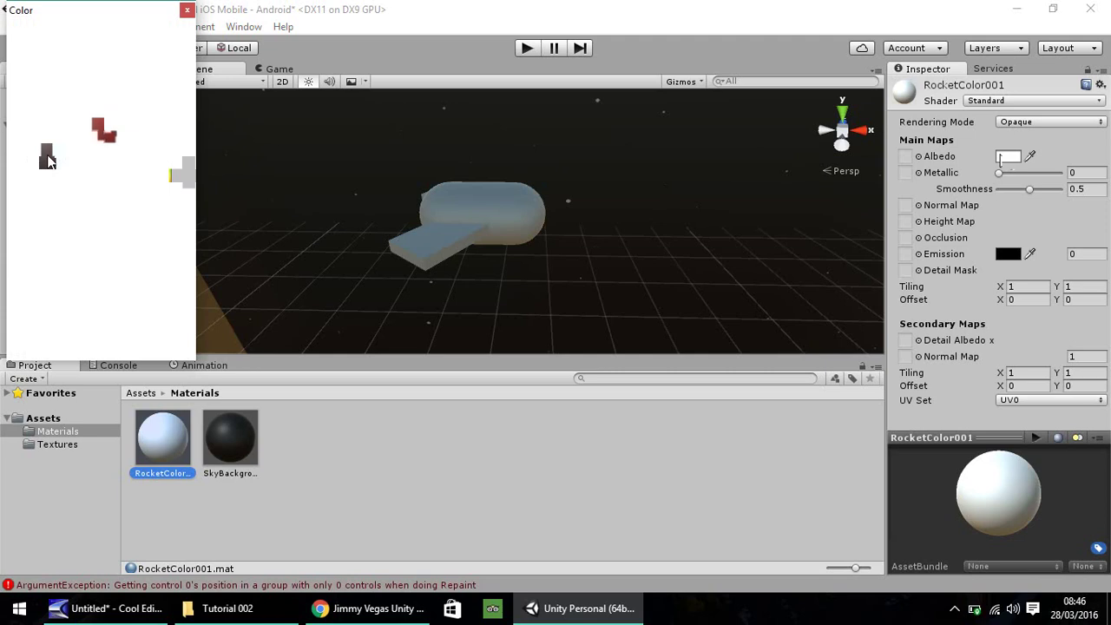
click(51, 155)
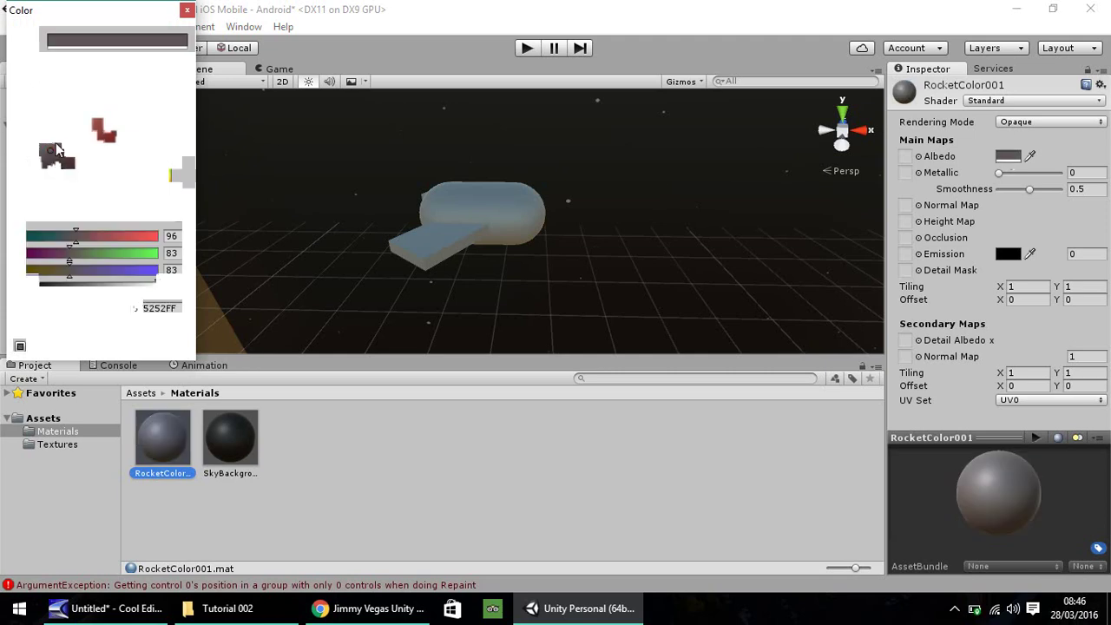
click(187, 10)
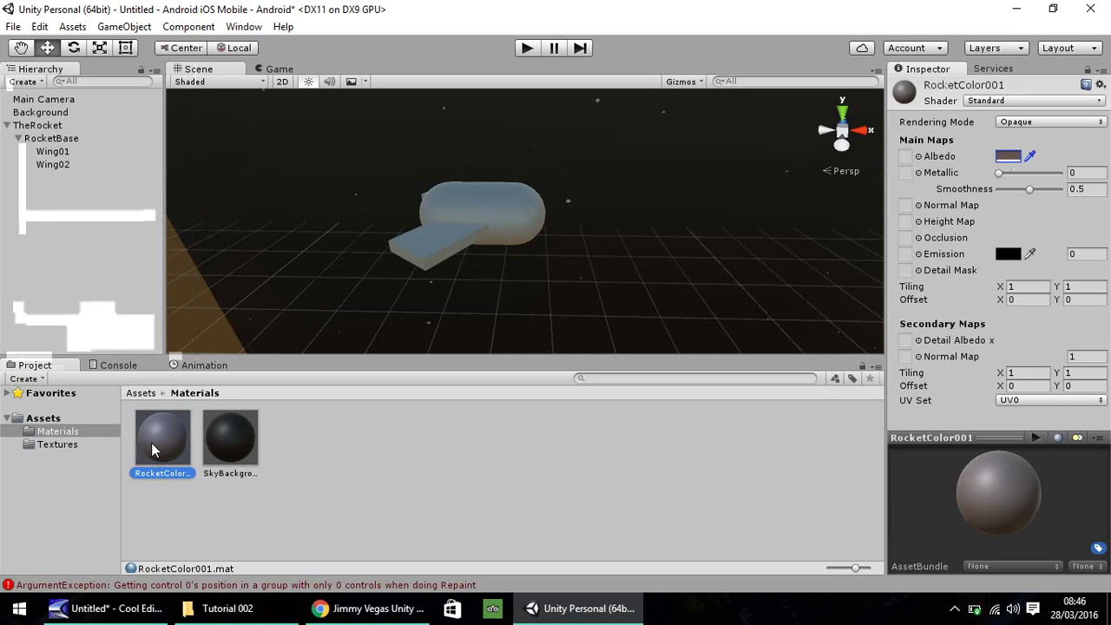
drag(151, 443, 508, 221)
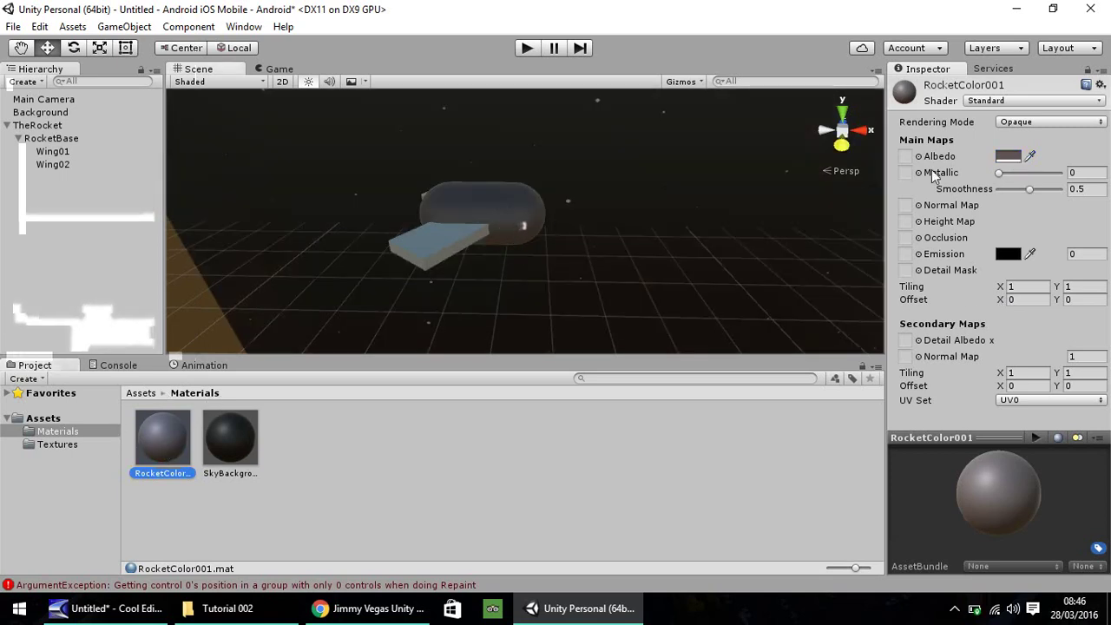
Give RocketColor001 a metallic value of 0.57 and a smoothness of 0.87
drag(1001, 173, 1054, 191)
click(1027, 174)
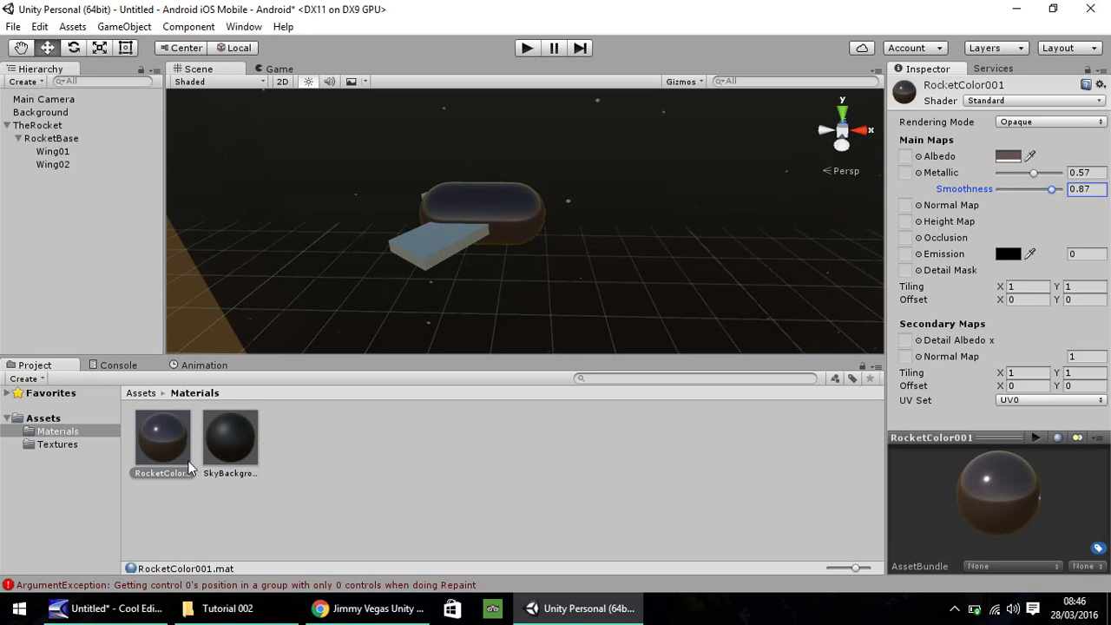
Duplicate RocketColor001 and set the copy's albedo to black, hex 000000FF
click(165, 447)
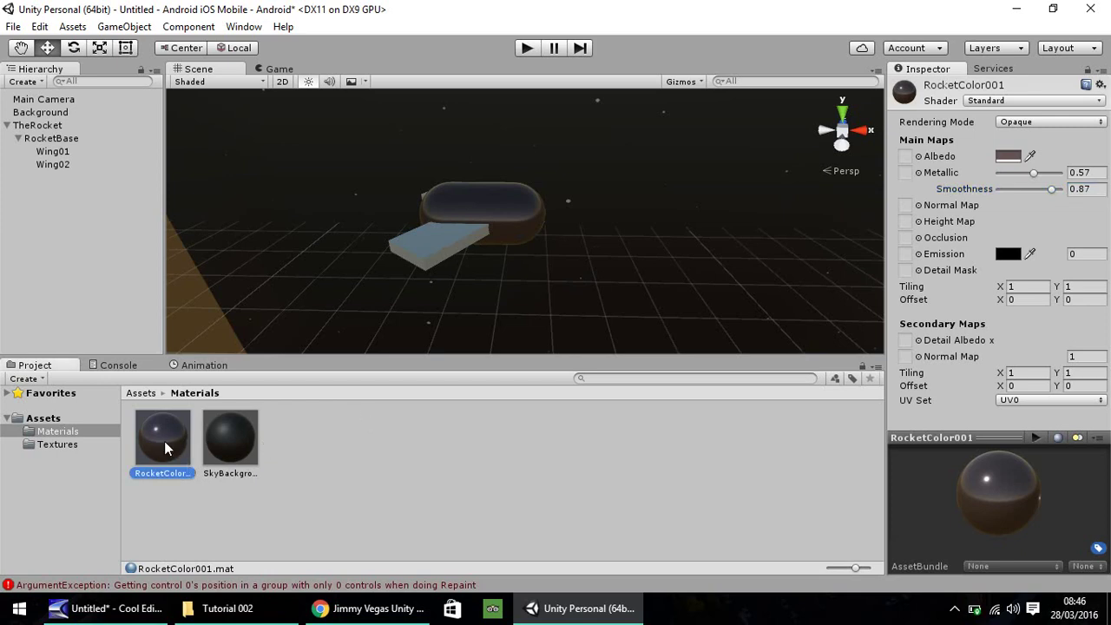
key(ctrl+d)
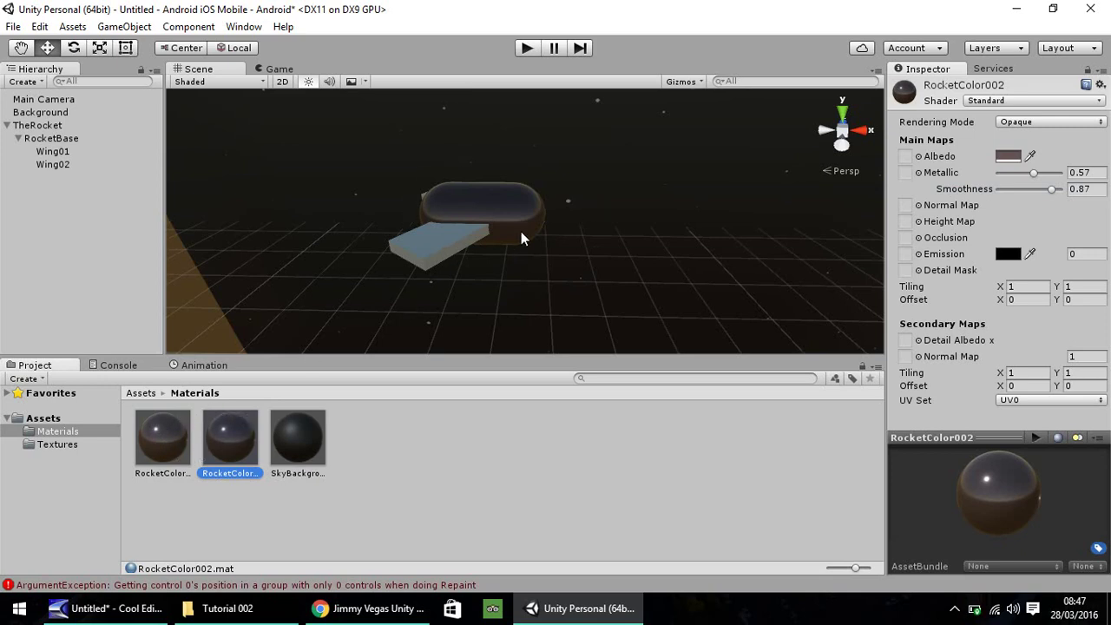
click(1007, 156)
drag(64, 185, 65, 191)
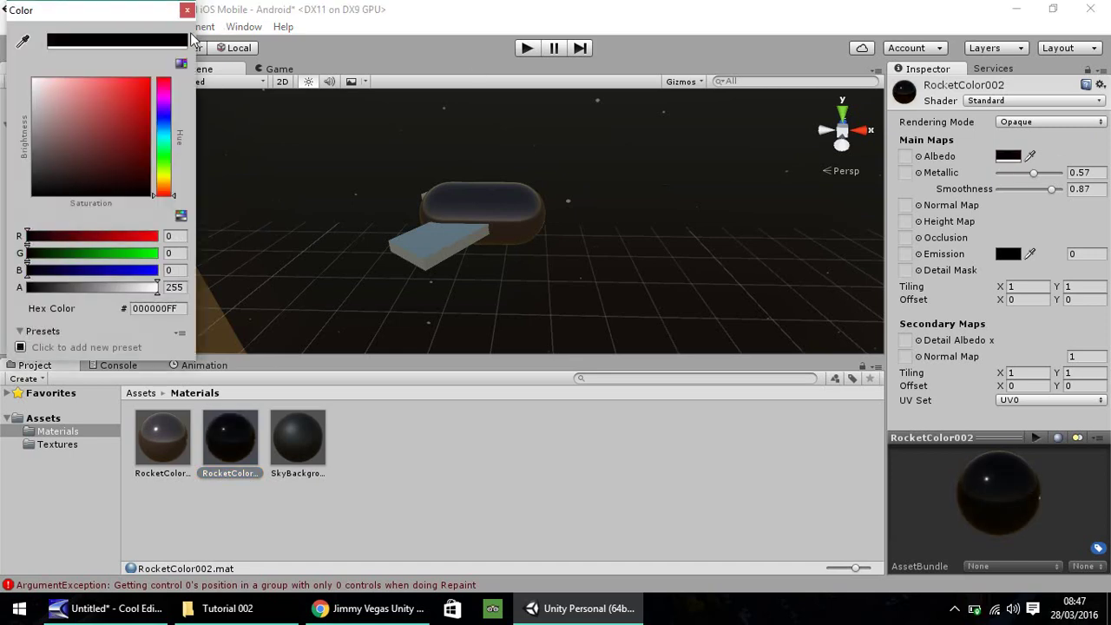
Apply the black RocketColor002 material to both rocket wings
drag(244, 423, 426, 239)
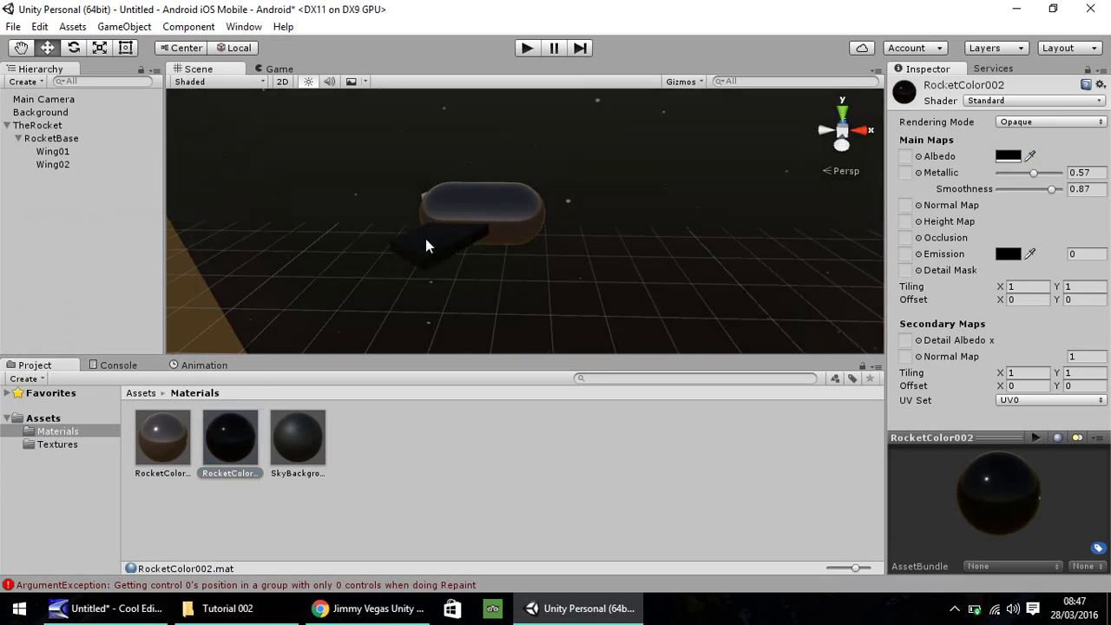
click(21, 50)
drag(265, 154, 241, 256)
drag(218, 442, 452, 281)
drag(370, 258, 366, 202)
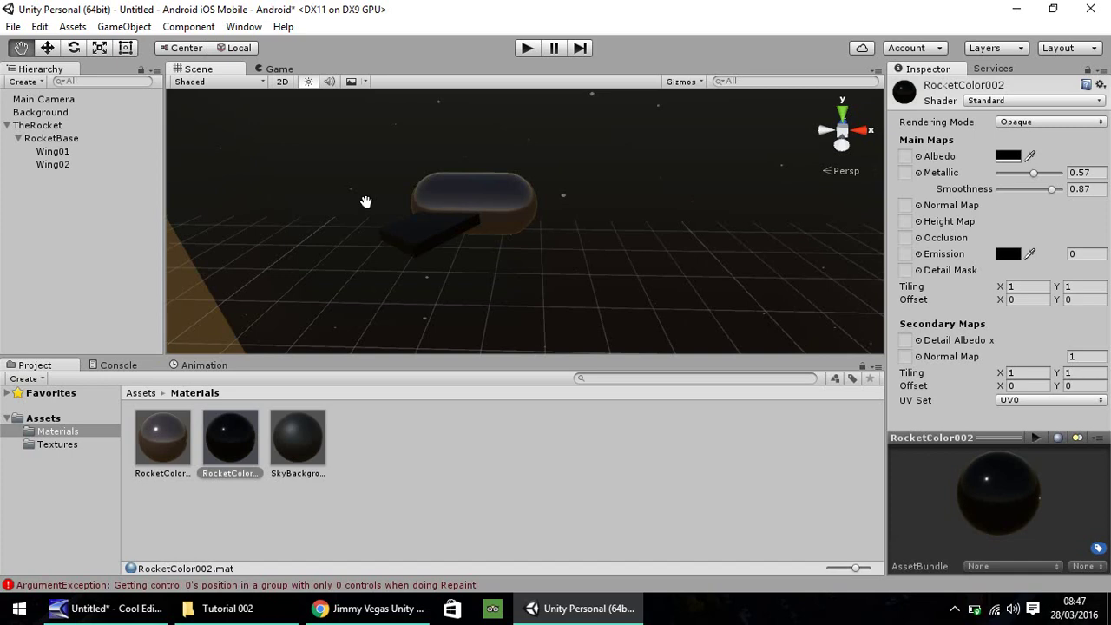
Set RocketBase's scale to 1 on X and 1 on Y to lengthen the rocket body
click(52, 127)
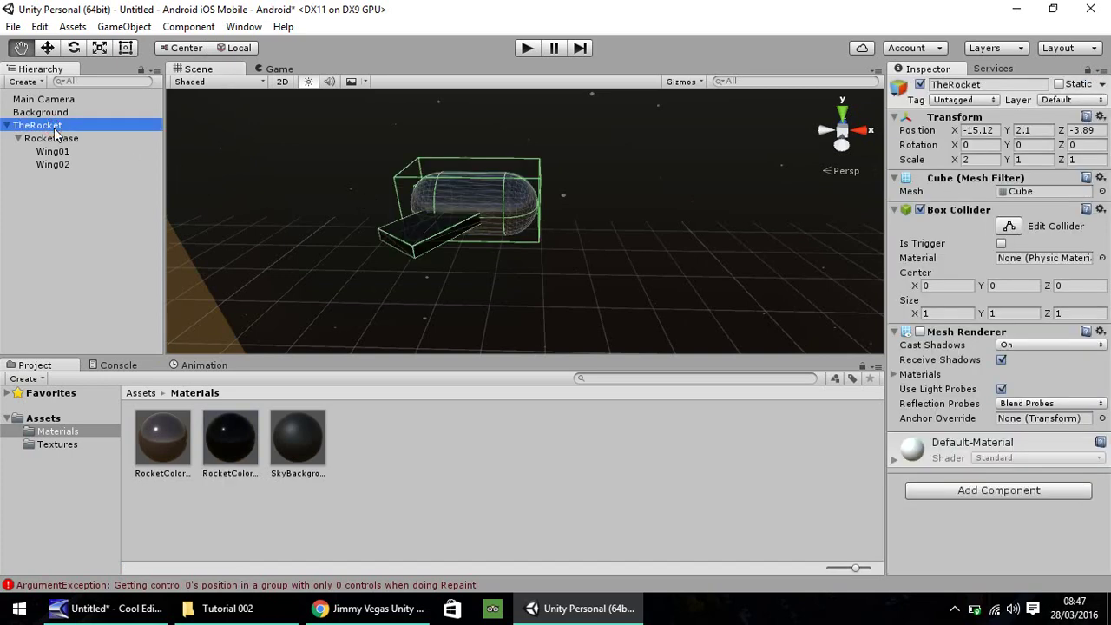
click(58, 139)
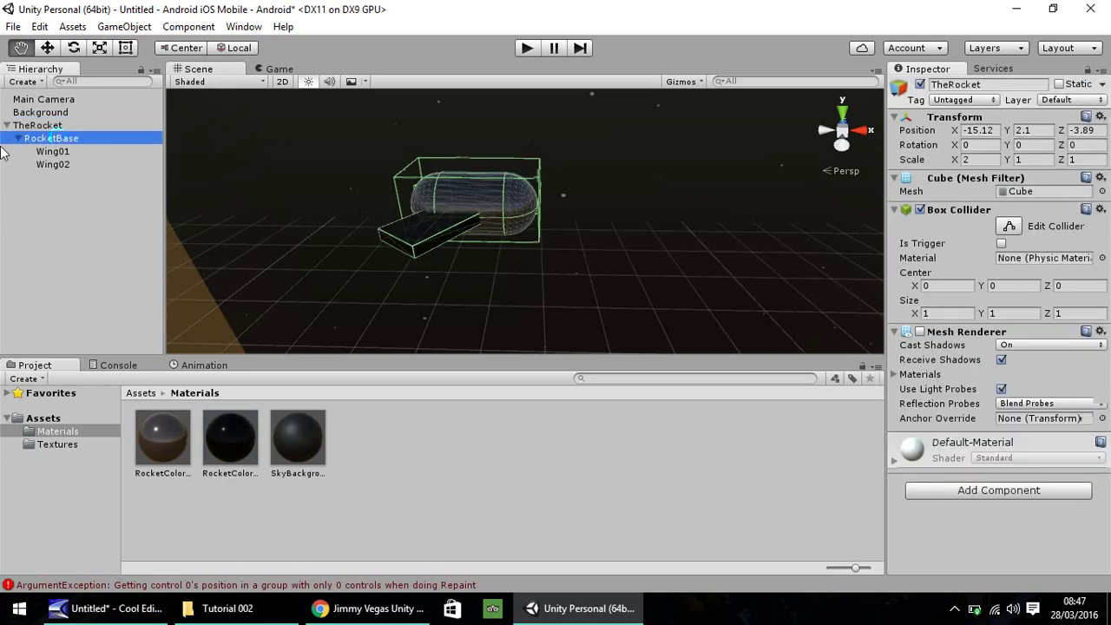
click(47, 48)
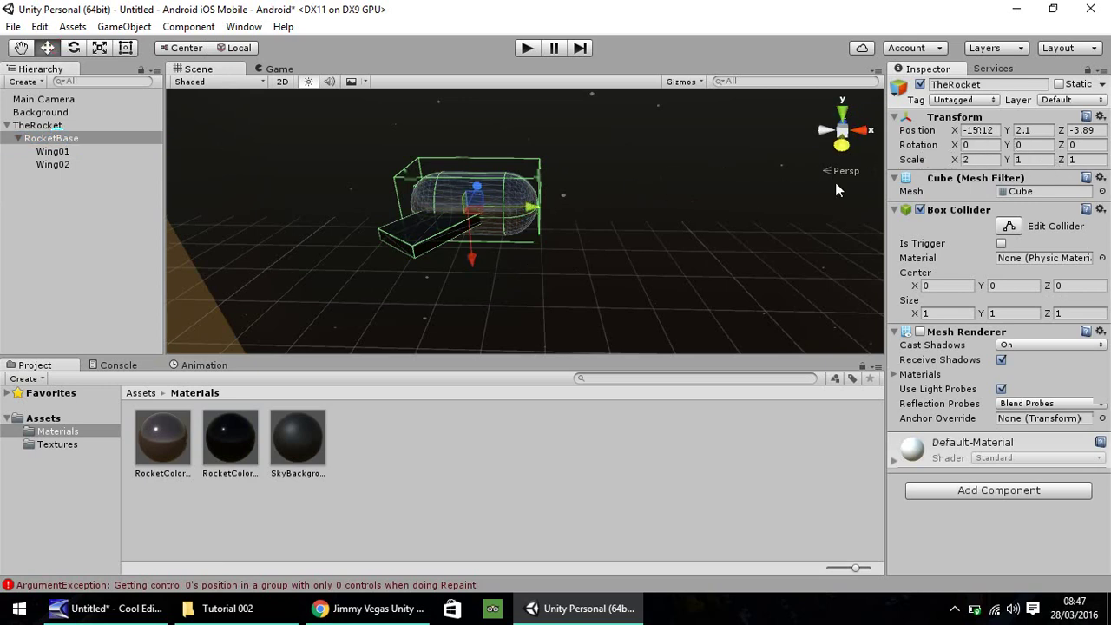
click(988, 159)
text(2)
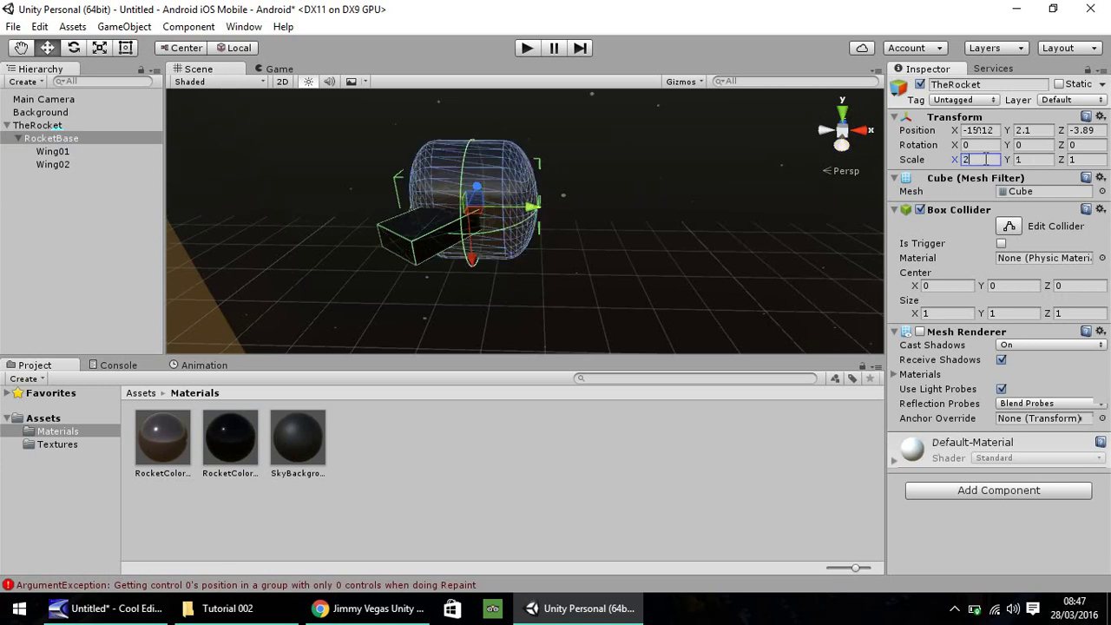
key(BackSpace)
text(1)
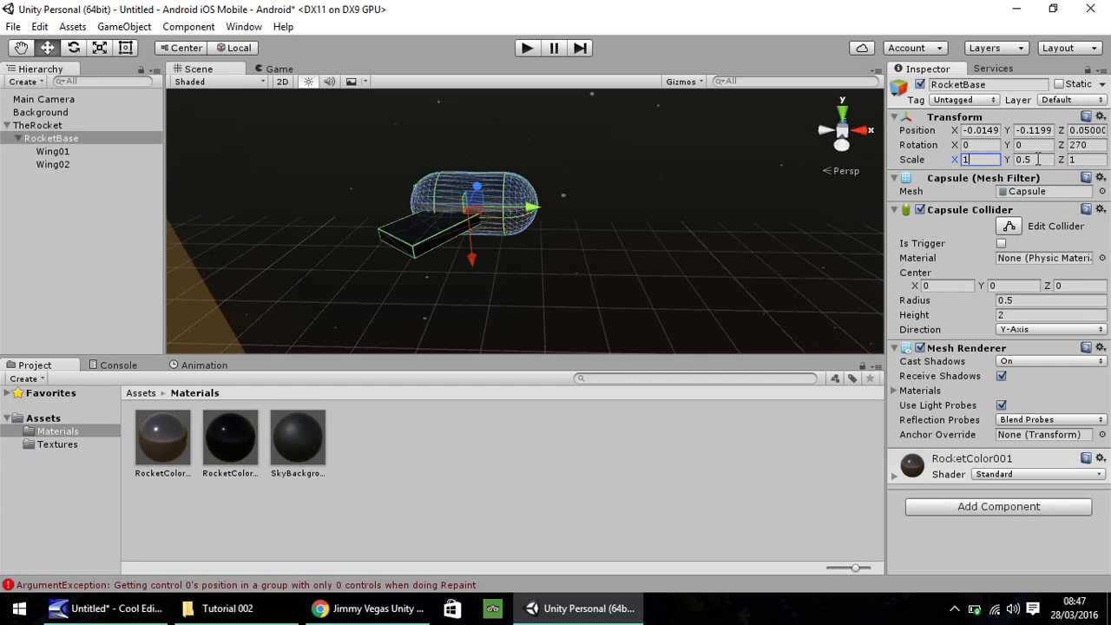
click(1041, 159)
text(1)
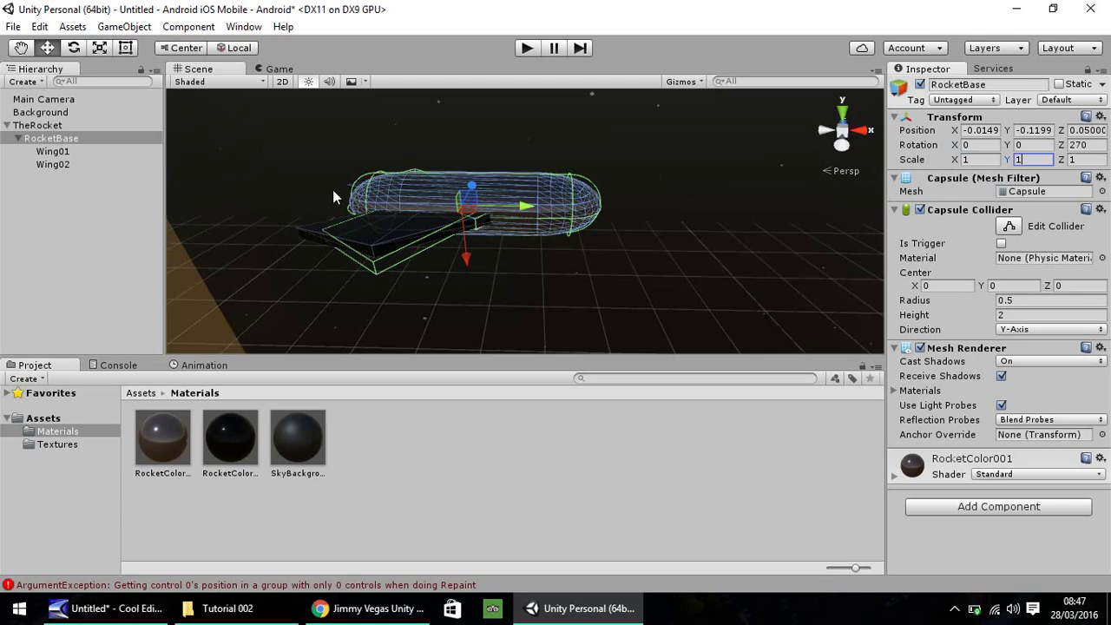
click(415, 287)
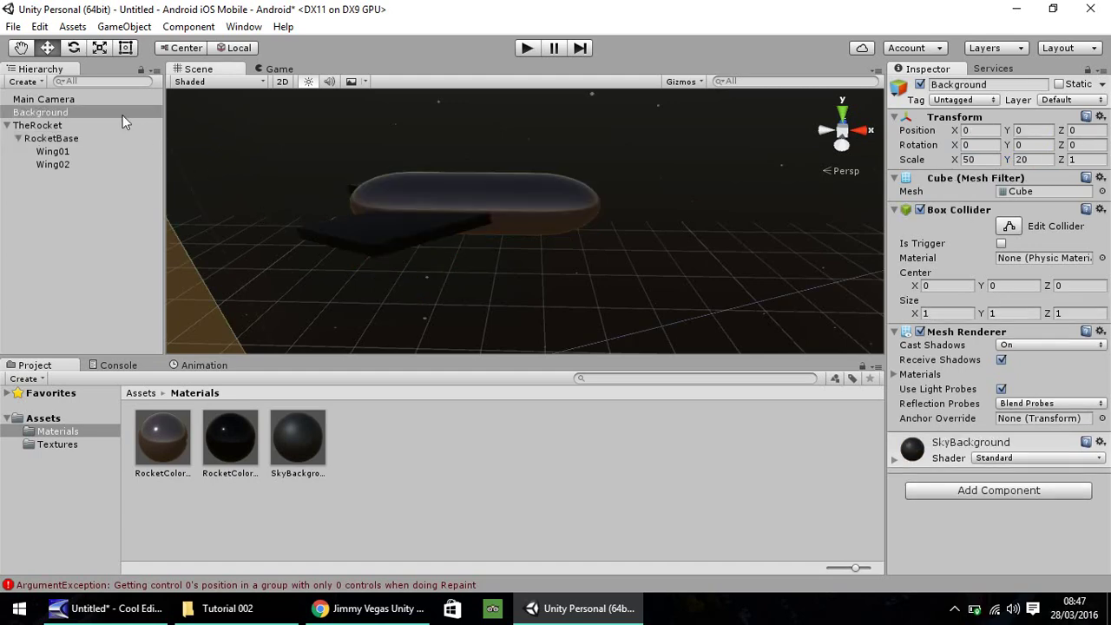
Move RocketBase out of TheRocket to the top level of the hierarchy and make it TheRocket's child again
click(21, 48)
mouse_move(517, 195)
mouse_down()
mouse_move(461, 248)
mouse_move(484, 206)
mouse_move(485, 269)
mouse_move(565, 253)
mouse_move(474, 228)
mouse_move(482, 234)
mouse_move(496, 199)
mouse_up()
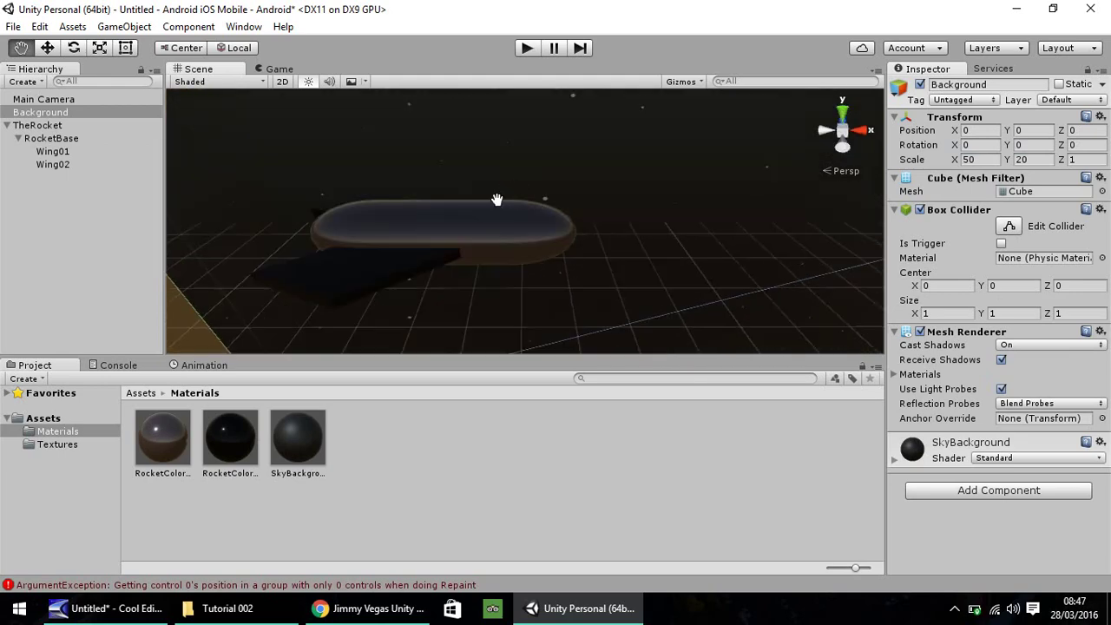
click(27, 126)
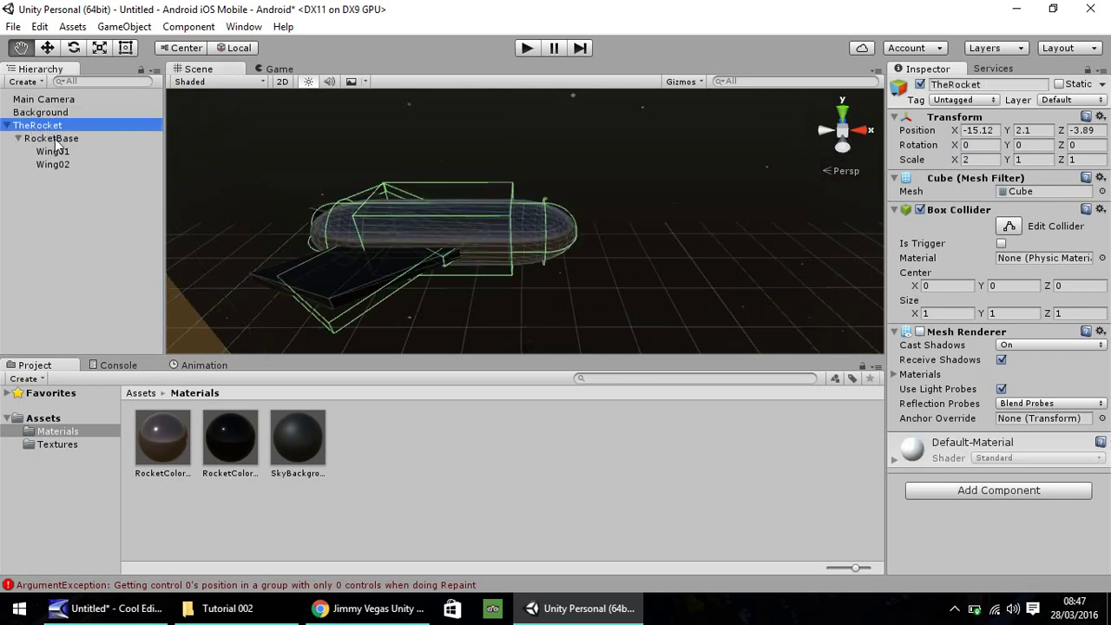
click(54, 139)
drag(53, 139, 52, 124)
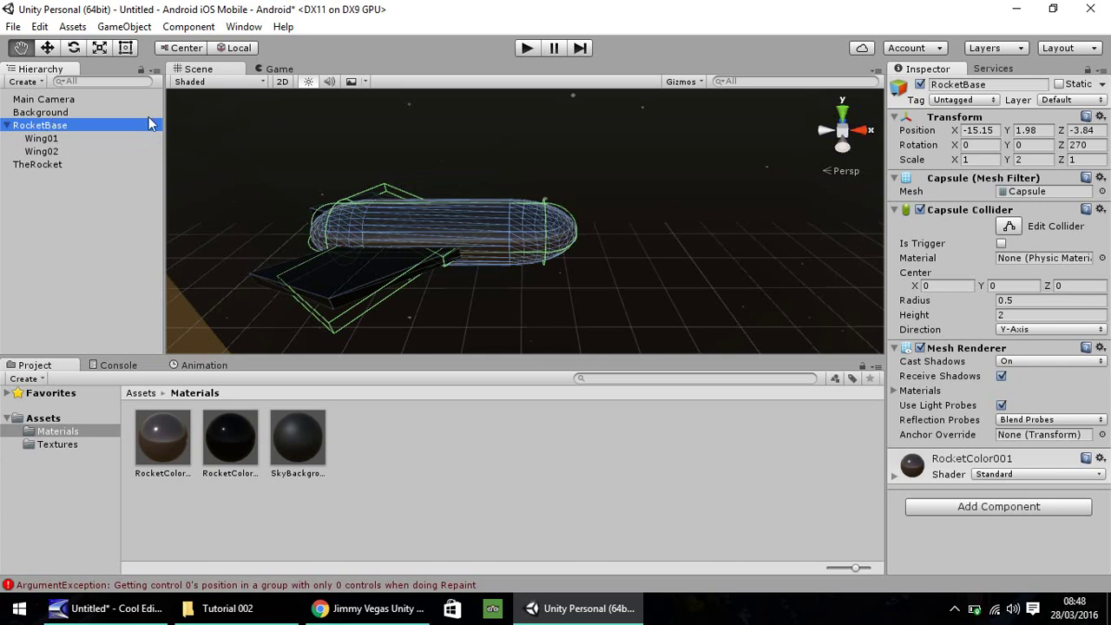
drag(39, 129, 42, 166)
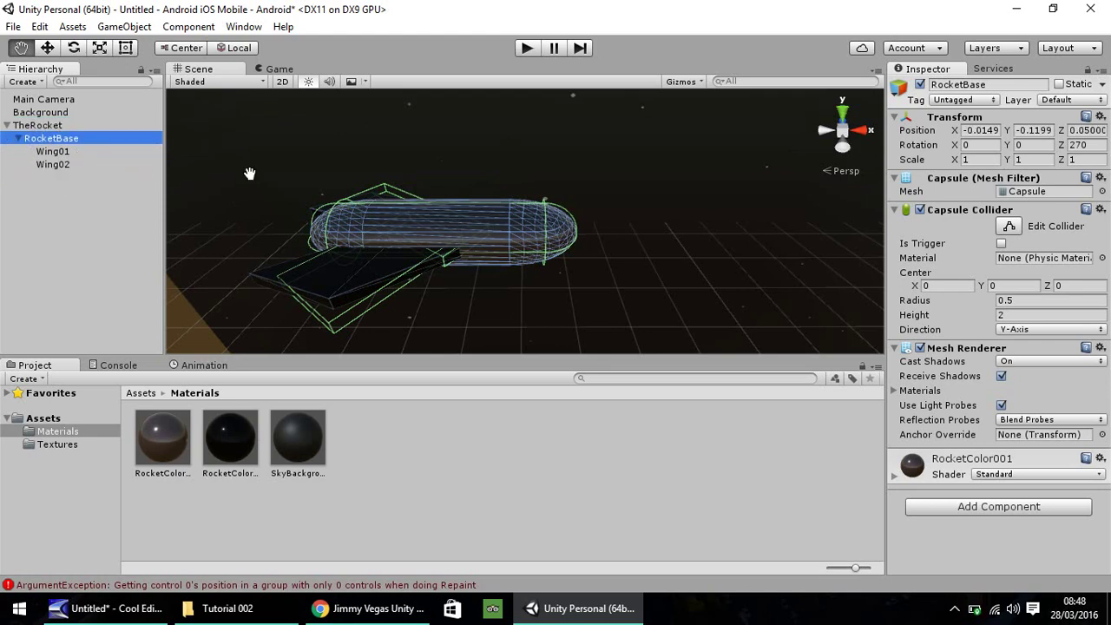
Deselect the rocket, run the game to check how the rocket looks against the background, and stop it
click(42, 50)
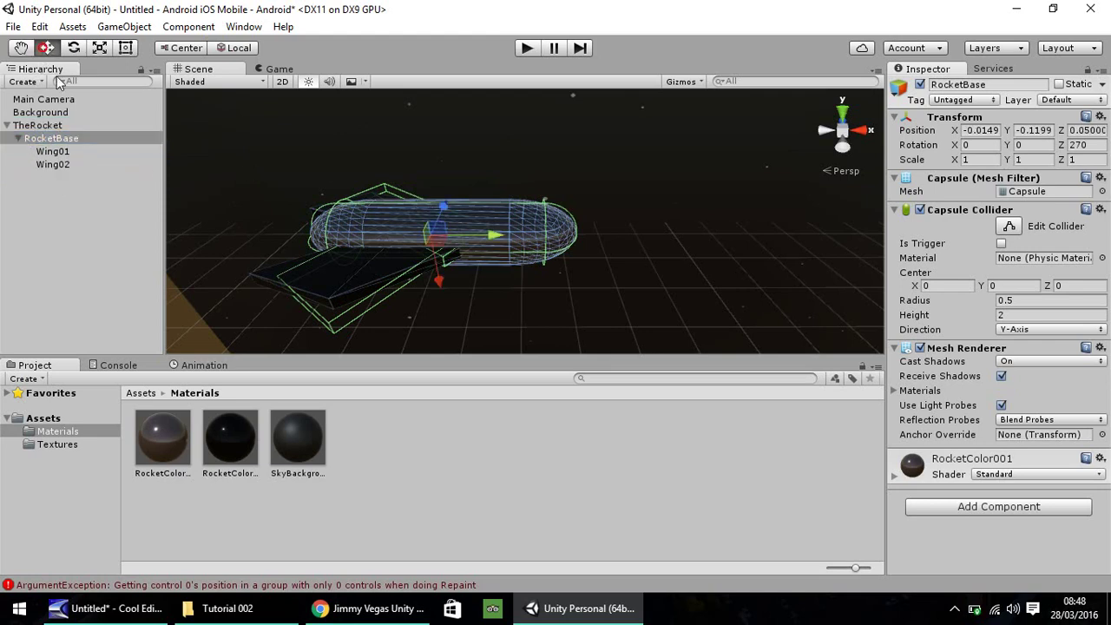
click(179, 328)
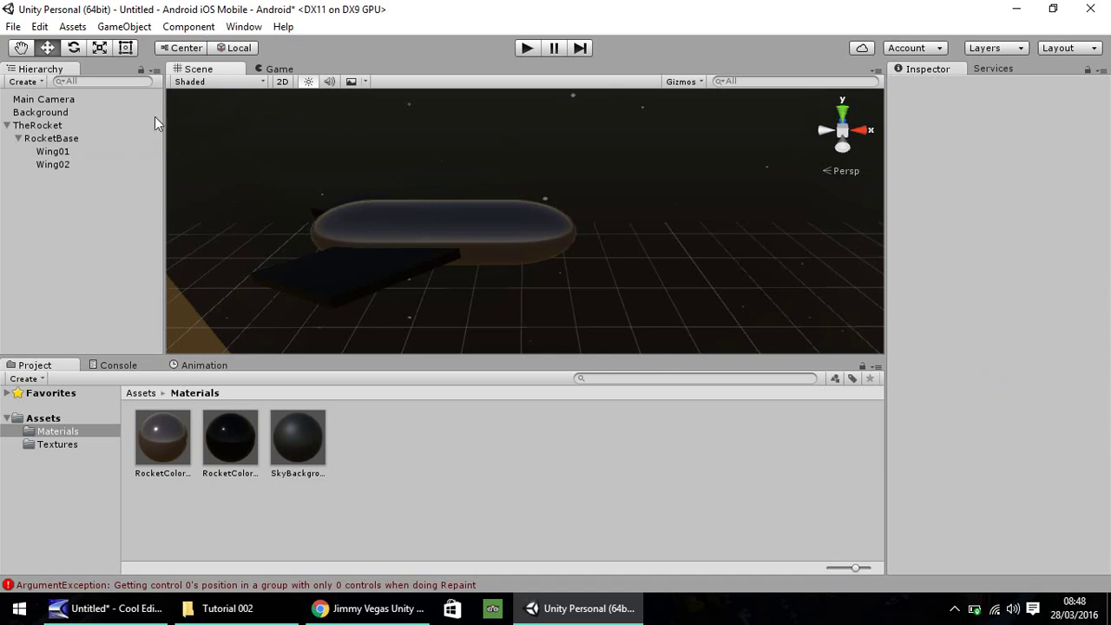
scroll(345, 226, down, 5)
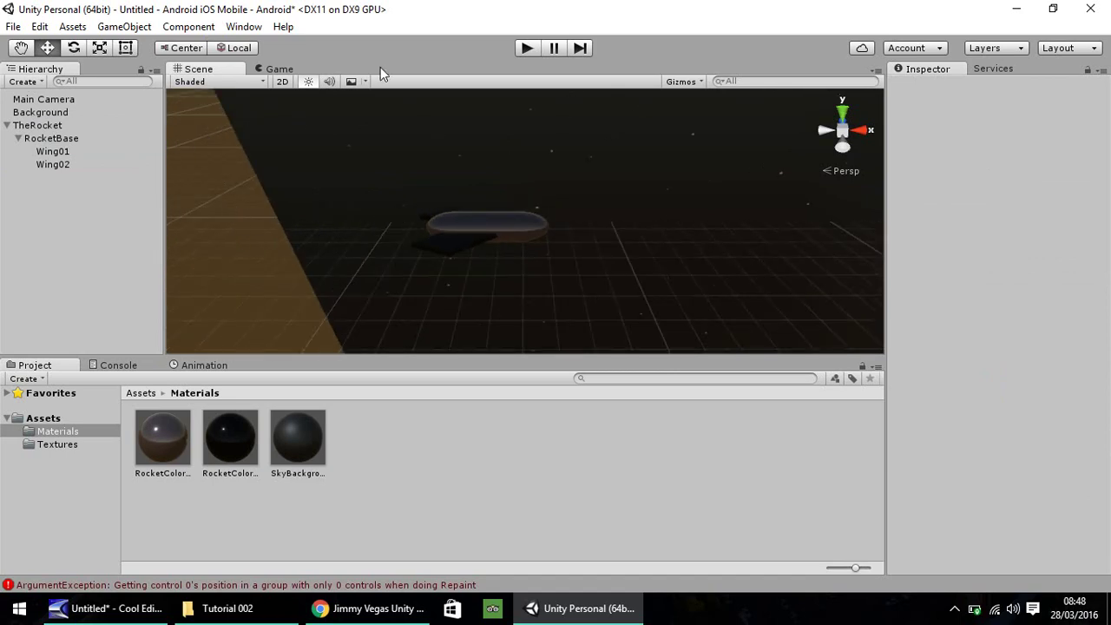
click(527, 47)
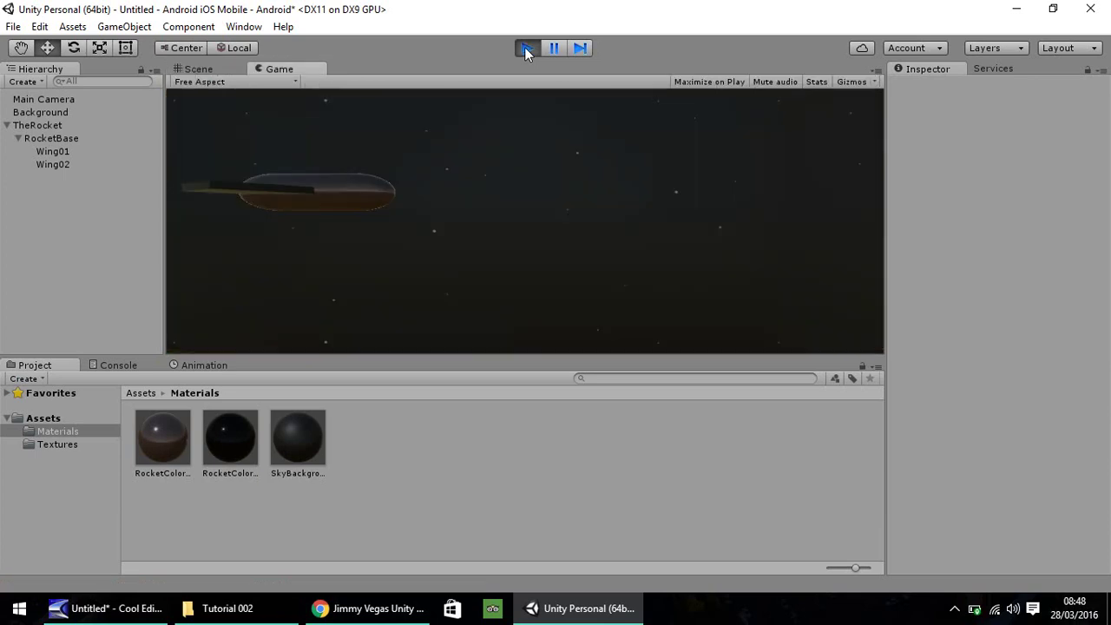
click(527, 48)
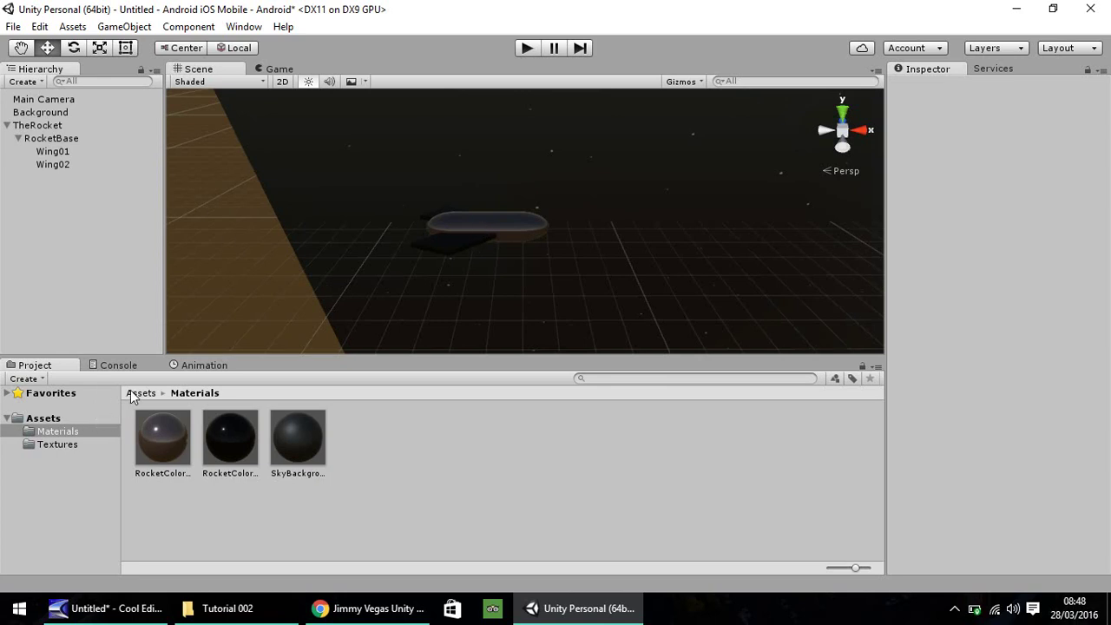
Save the scene as MainFlightScene in the Assets folder
click(50, 418)
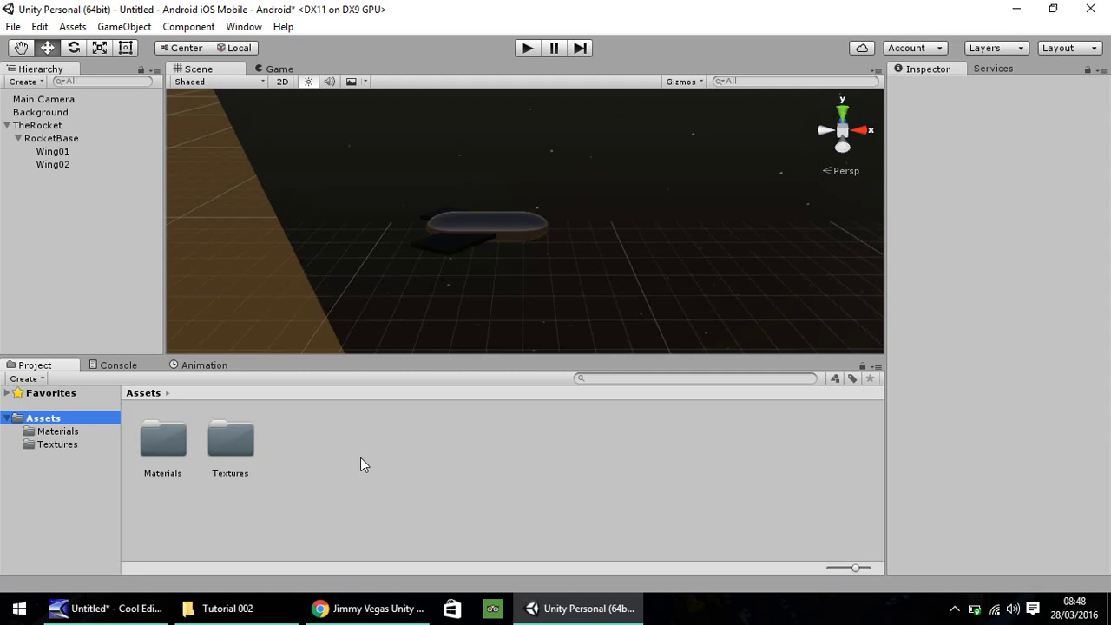
click(13, 26)
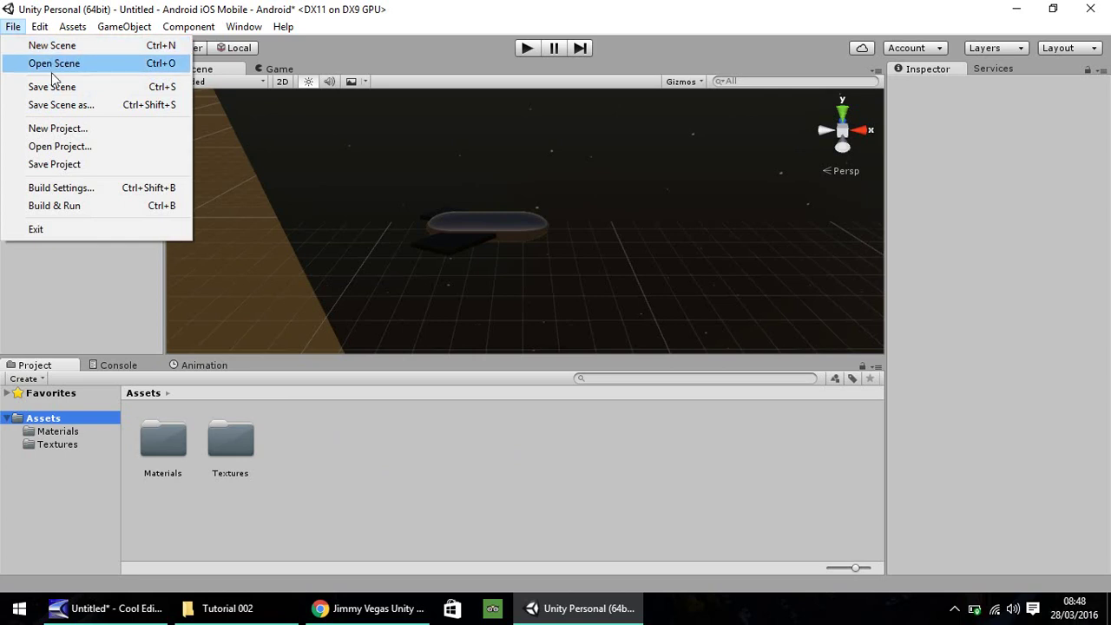
click(53, 87)
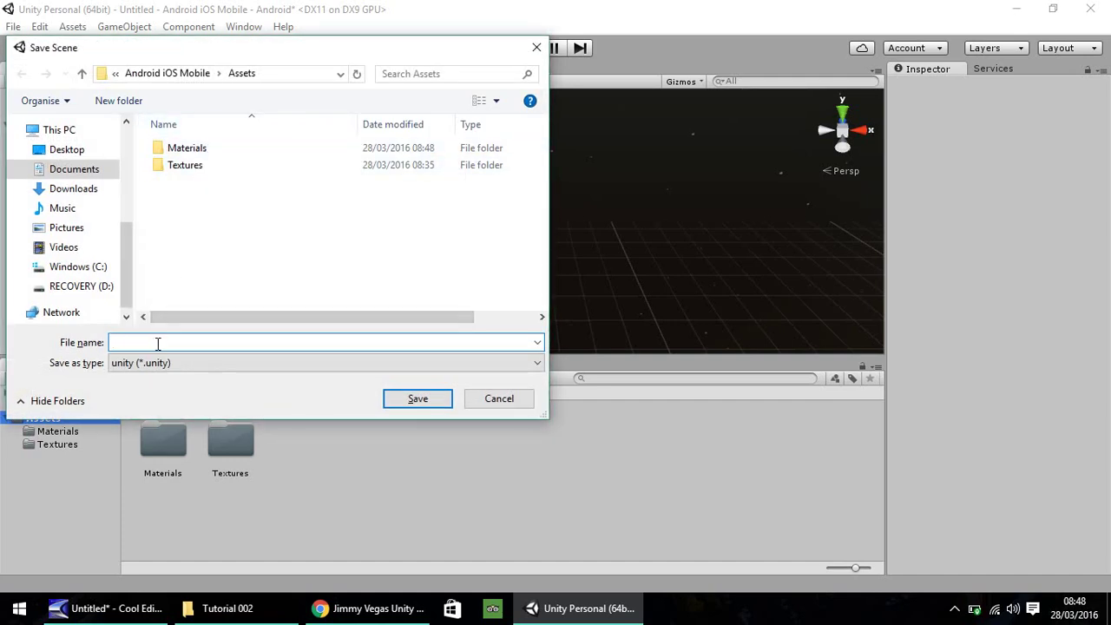
text(MainFlightScene)
key(Return)
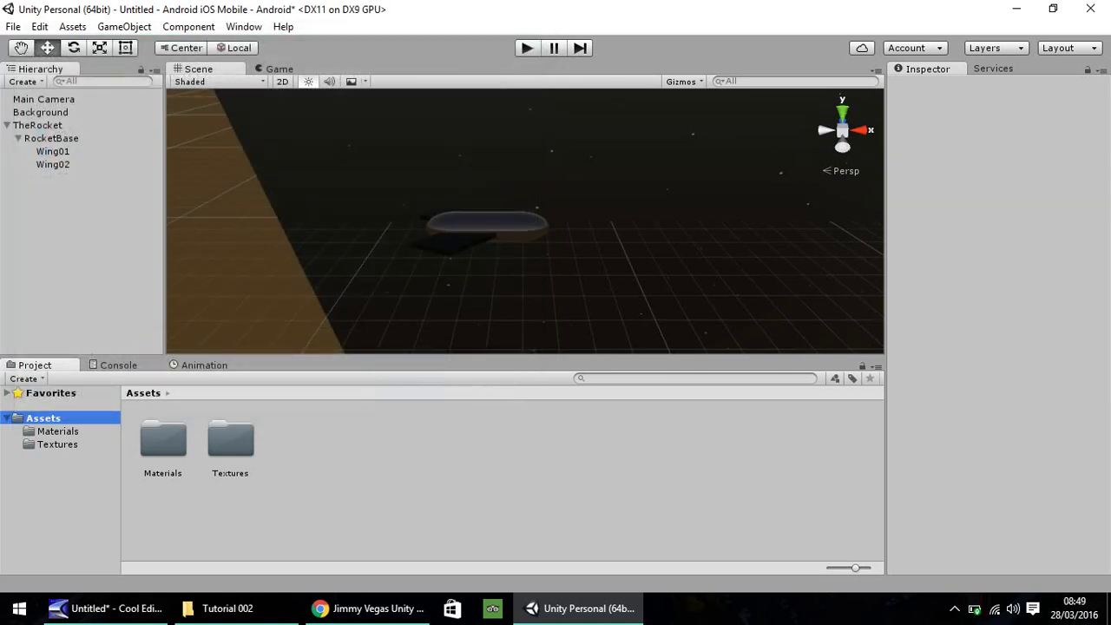